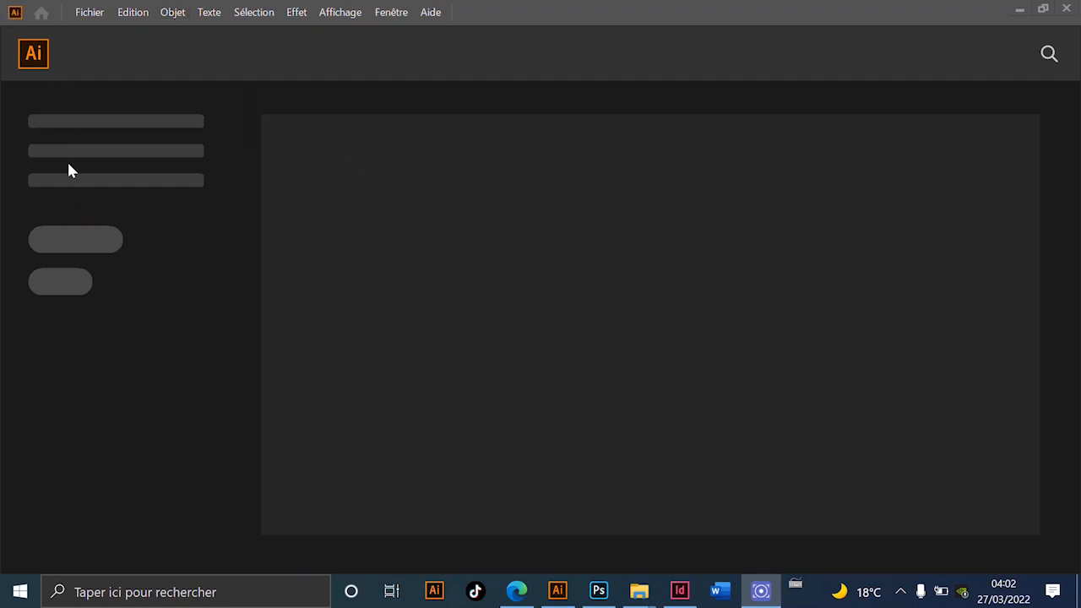
- Create a new landscape document 150 mm wide and 50 mm high with 2.5 mm bleed, and collapse the Swatches panel
left_click(87, 12)
left_click(126, 29)
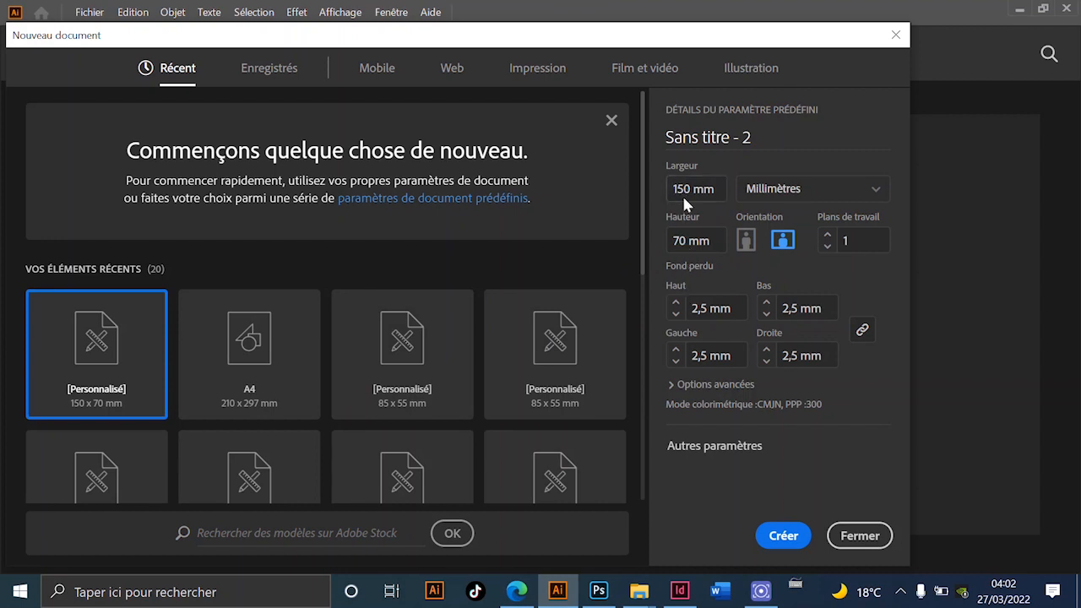
left_click(680, 241)
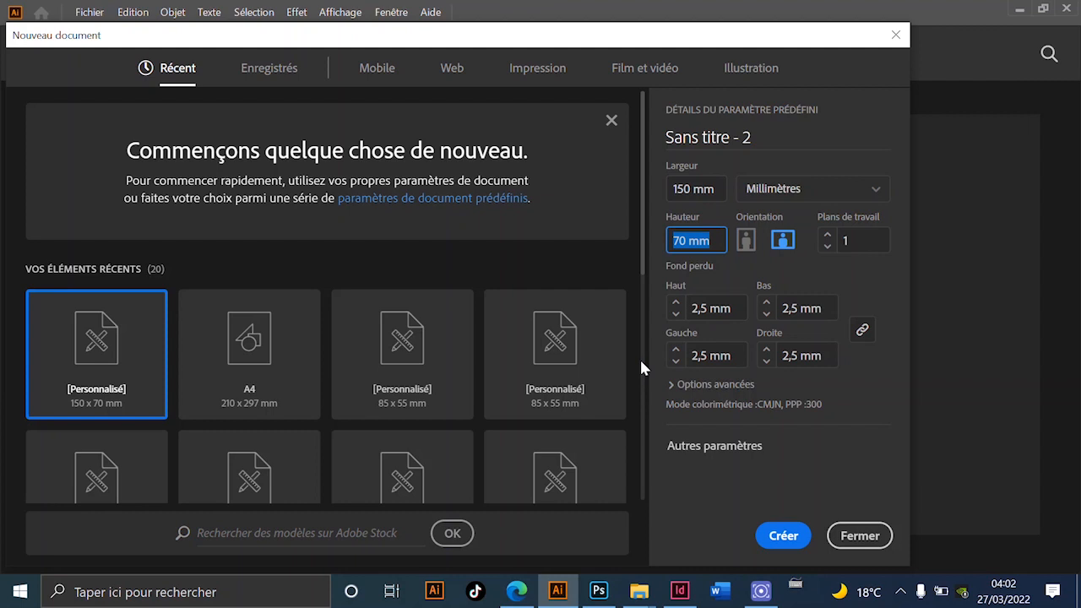
key("BackSpace")
type("50")
left_click(777, 540)
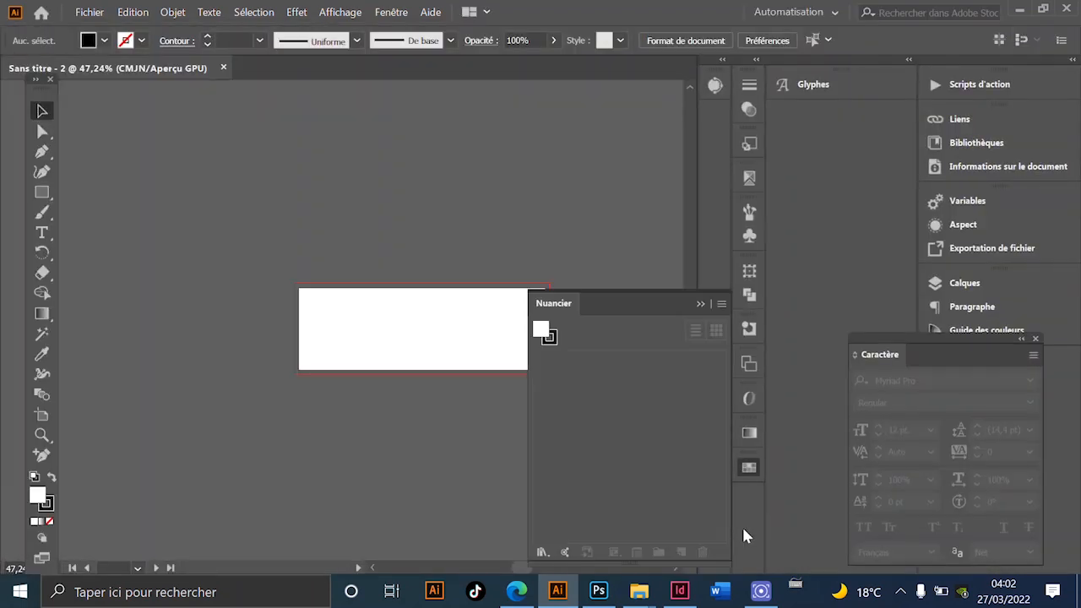
scroll(400, 198, "down", 2)
left_click_drag(427, 217, 417, 179)
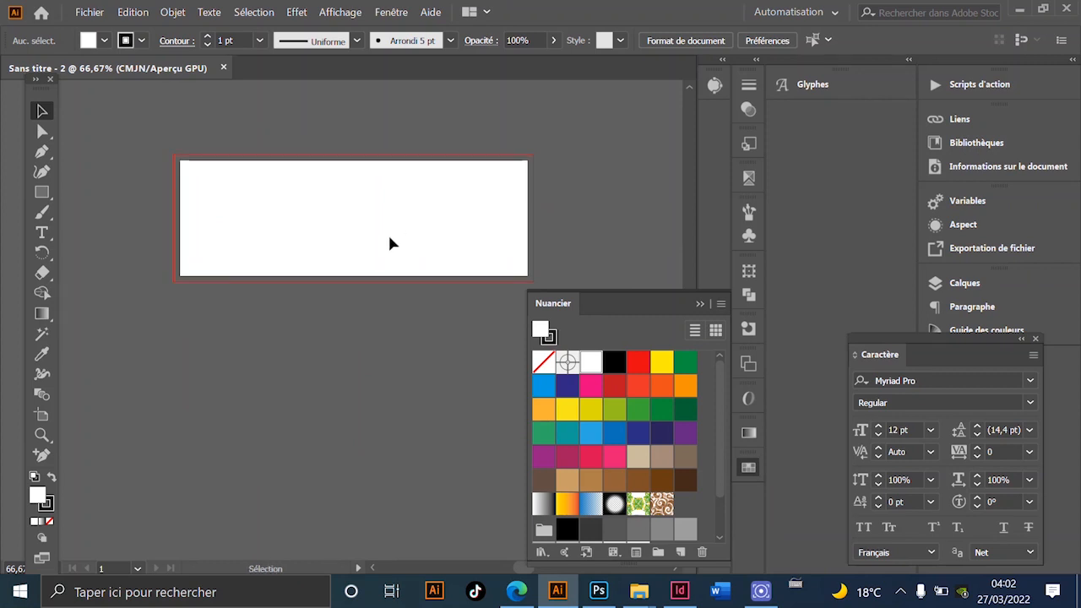
left_click(699, 304)
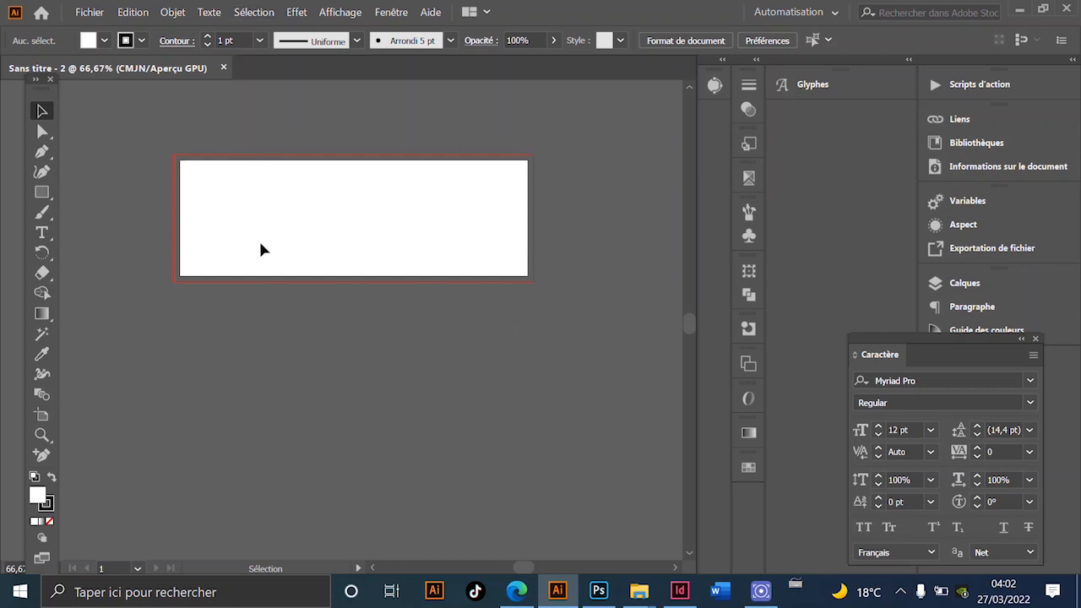
- Examine the artboard's edges and corners against the red bleed line around them
key("space")
mouse_move(311, 188)
left_mouse_down()
mouse_move(319, 244)
mouse_move(325, 203)
left_mouse_up()
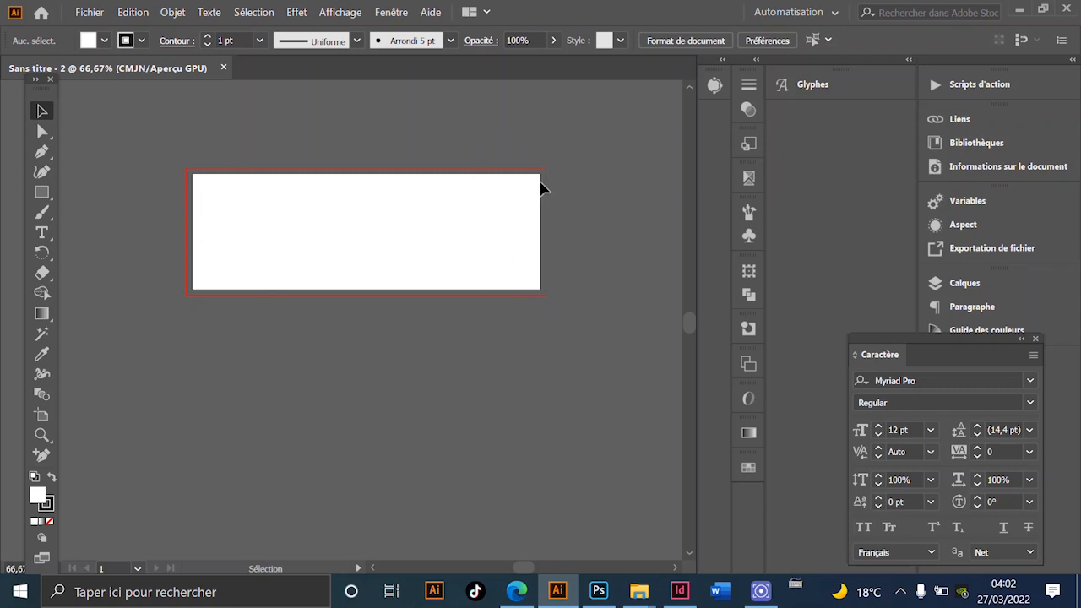
scroll(545, 207, "up", 4)
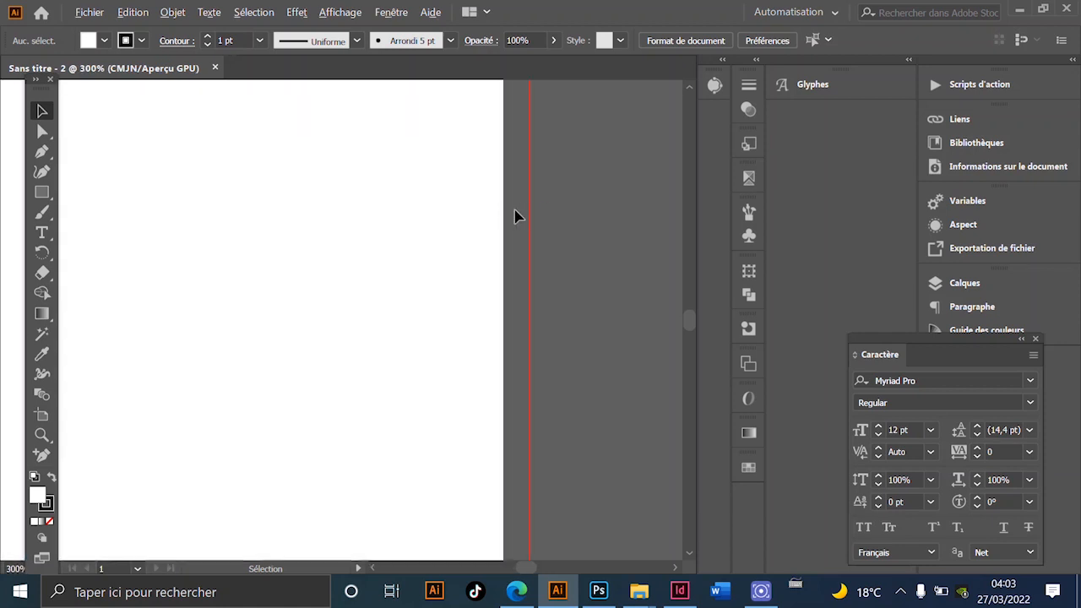
scroll(513, 226, "down", 3)
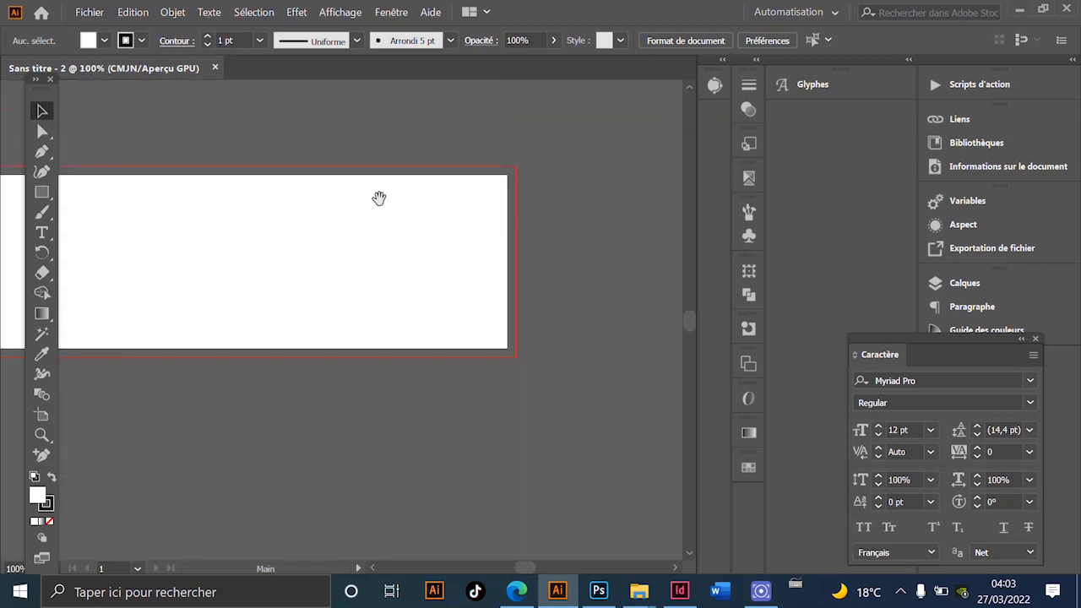
left_click_drag(420, 194, 551, 187)
scroll(472, 246, "down", 1)
left_click_drag(516, 277, 485, 270)
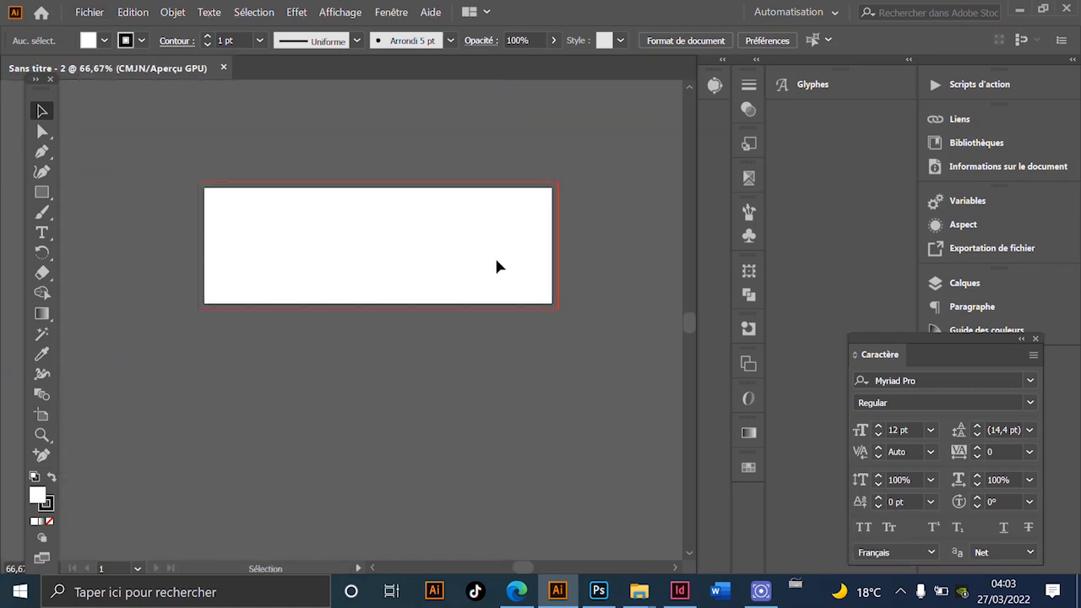
scroll(549, 241, "up", 3)
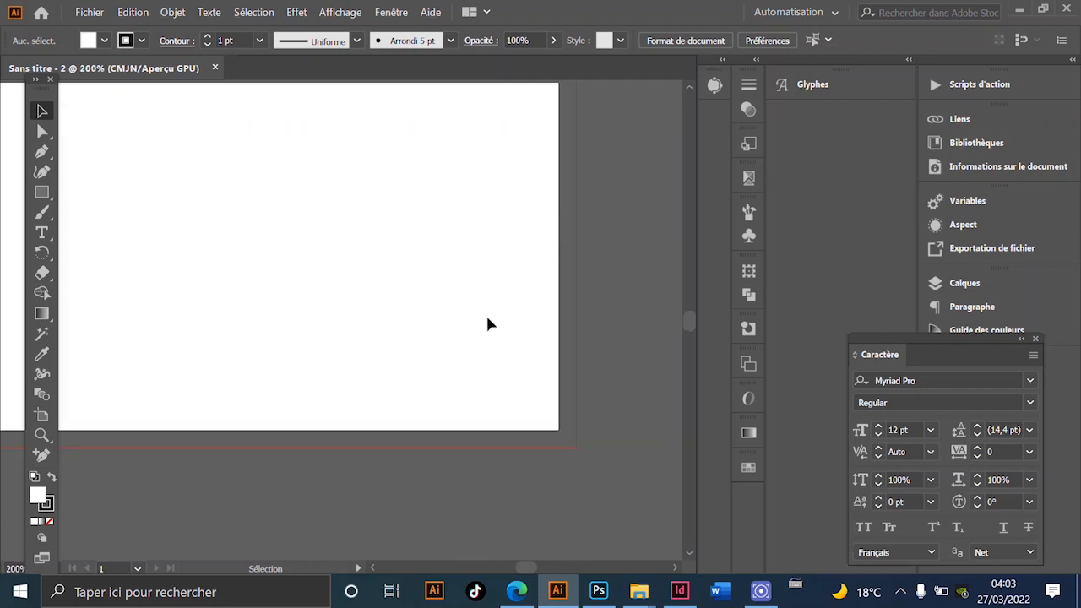
scroll(541, 297, "down", 1)
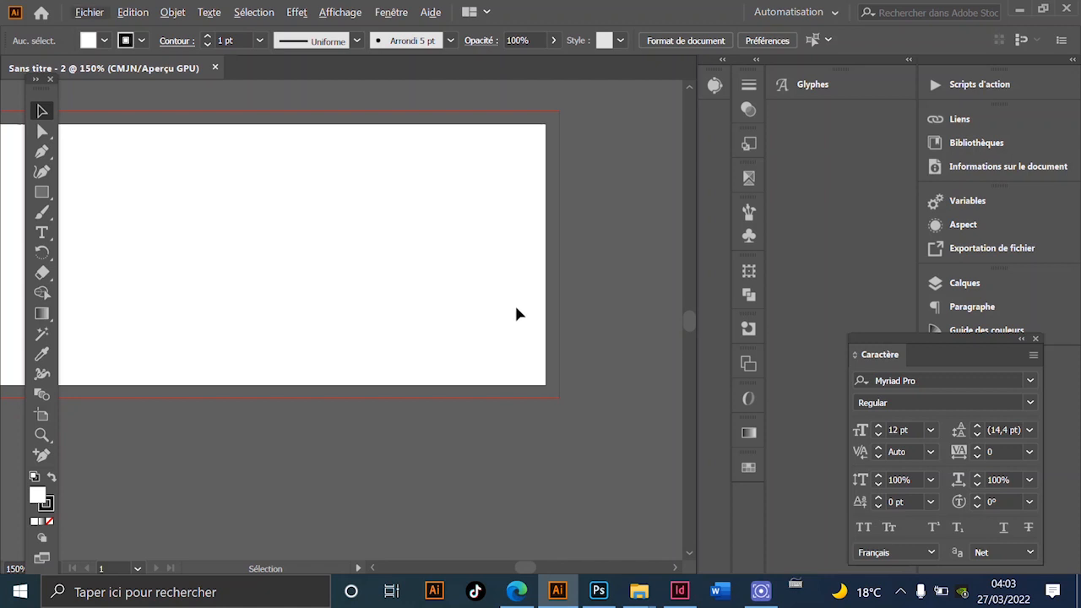
scroll(478, 290, "down", 3)
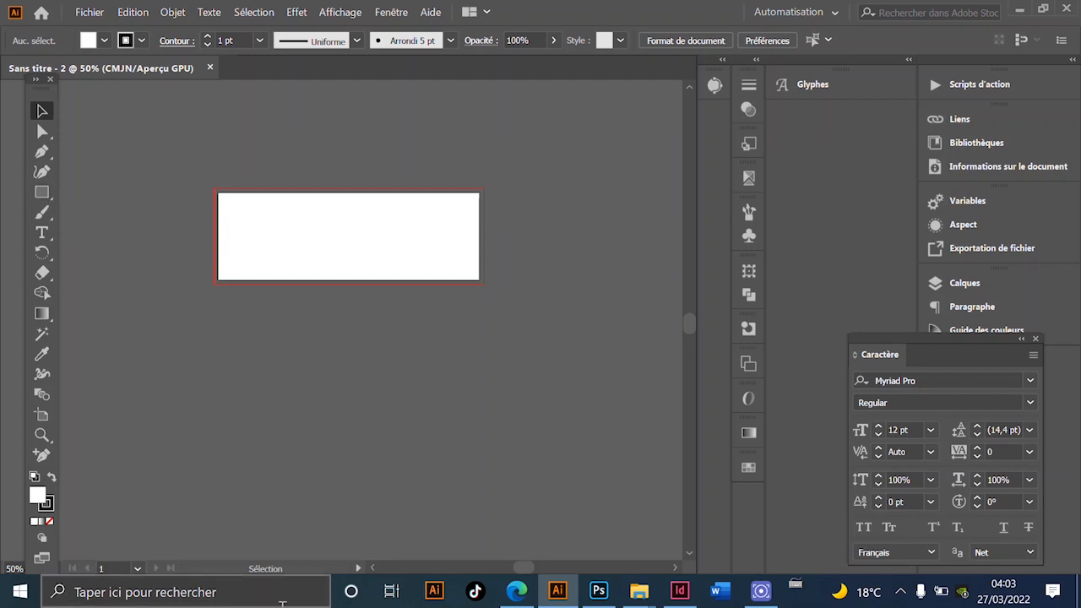
- Draw a small hexagon about 4.6 mm wide with the Polygon tool, just inside the artboard's upper-left corner
left_click(45, 196)
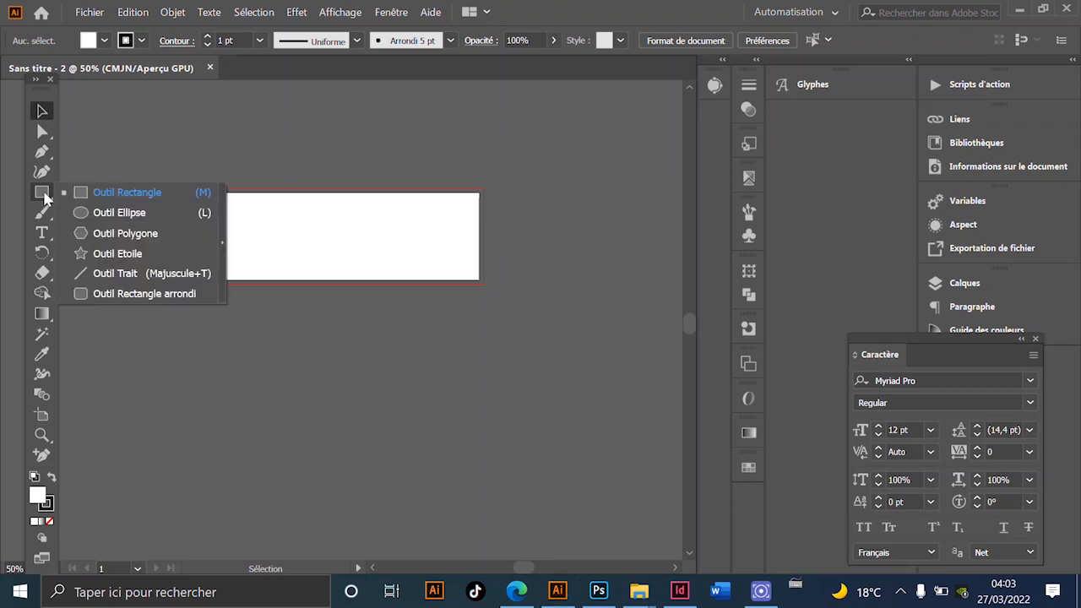
left_click(108, 235)
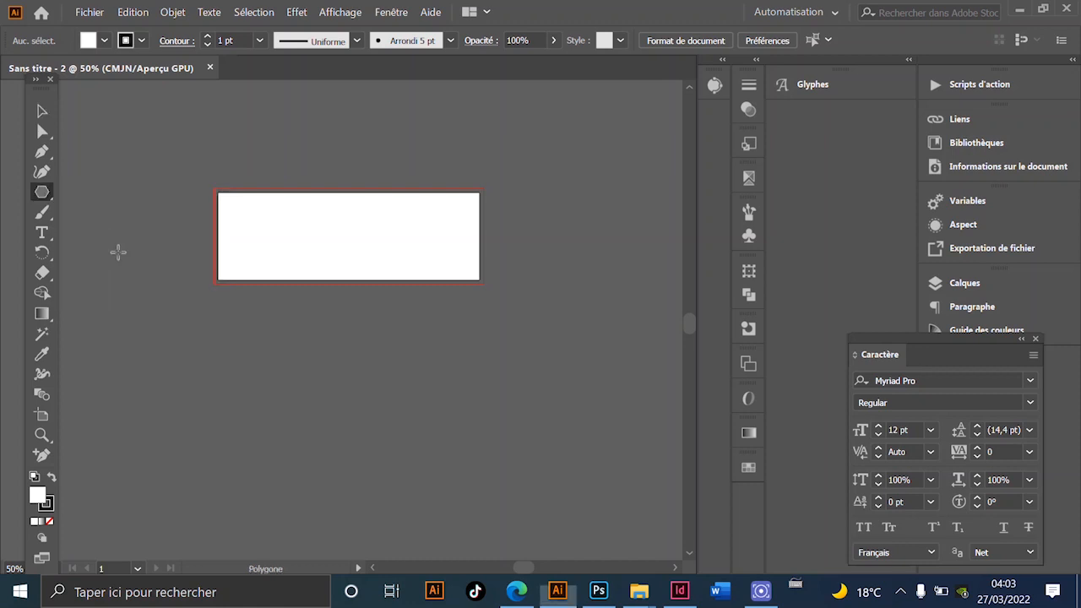
scroll(178, 136, "up", 2)
left_click_drag(318, 328, 249, 267)
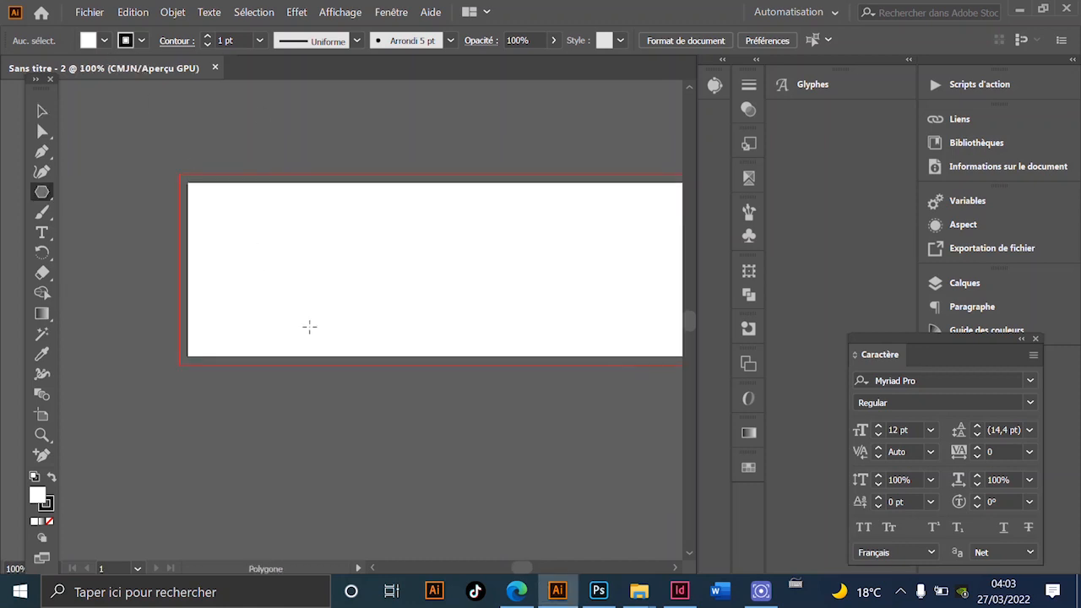
mouse_move(195, 190)
left_mouse_down()
mouse_move(207, 200)
mouse_move(195, 187)
left_mouse_up()
key("v")
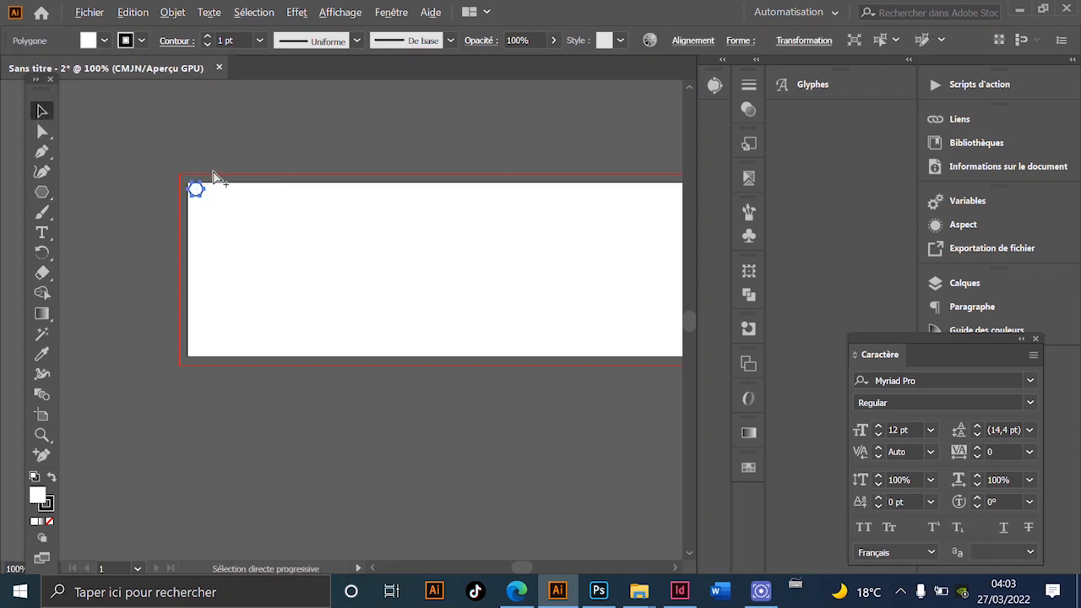
- Fill the hexagon with light orange and set its stroke color to white
scroll(212, 174, "up", 3)
left_click_drag(161, 225, 167, 242)
left_click(249, 278)
left_click_drag(226, 279, 227, 209)
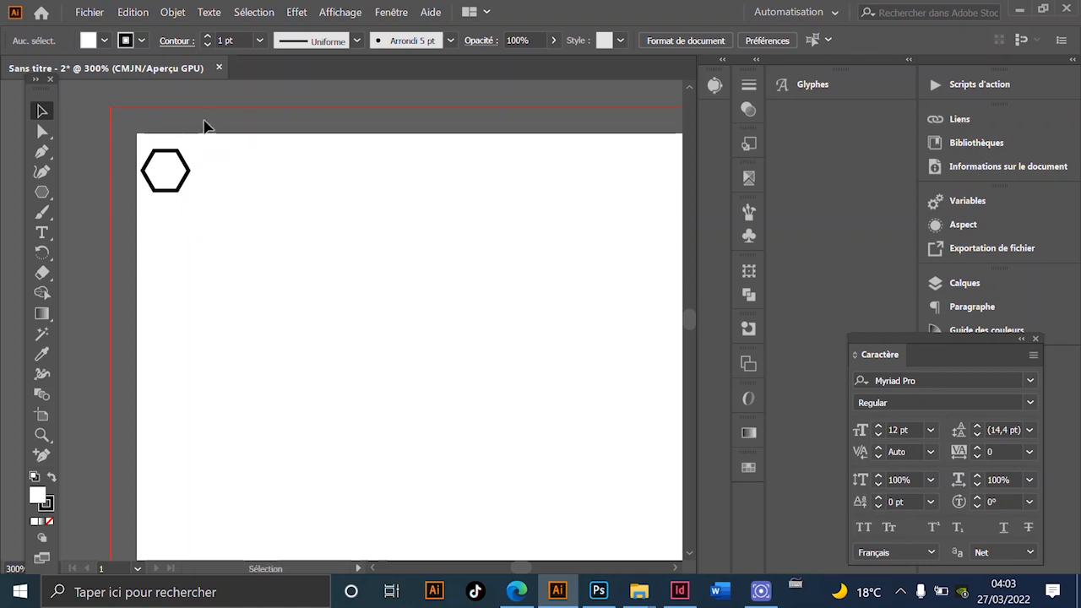
left_click_drag(204, 121, 108, 368)
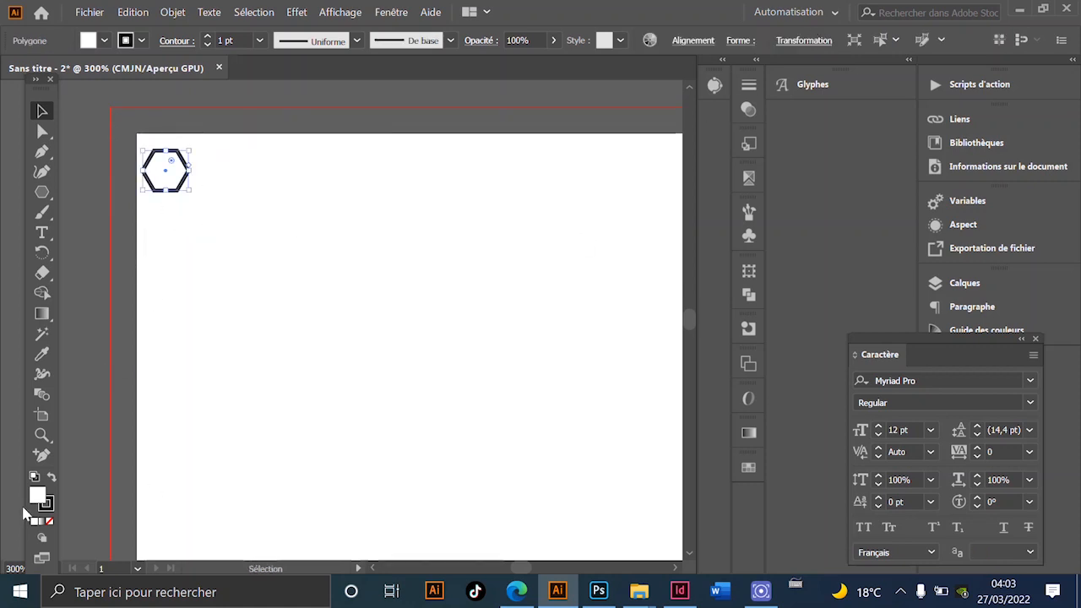
left_click(104, 40)
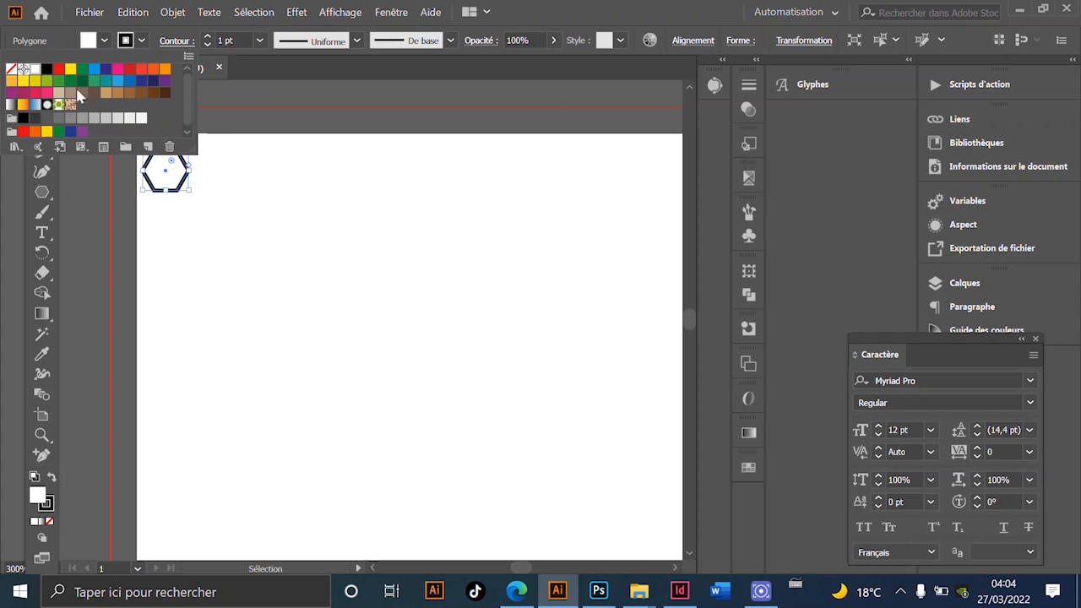
left_click(11, 81)
left_click(141, 42)
left_click(141, 42)
left_click(35, 70)
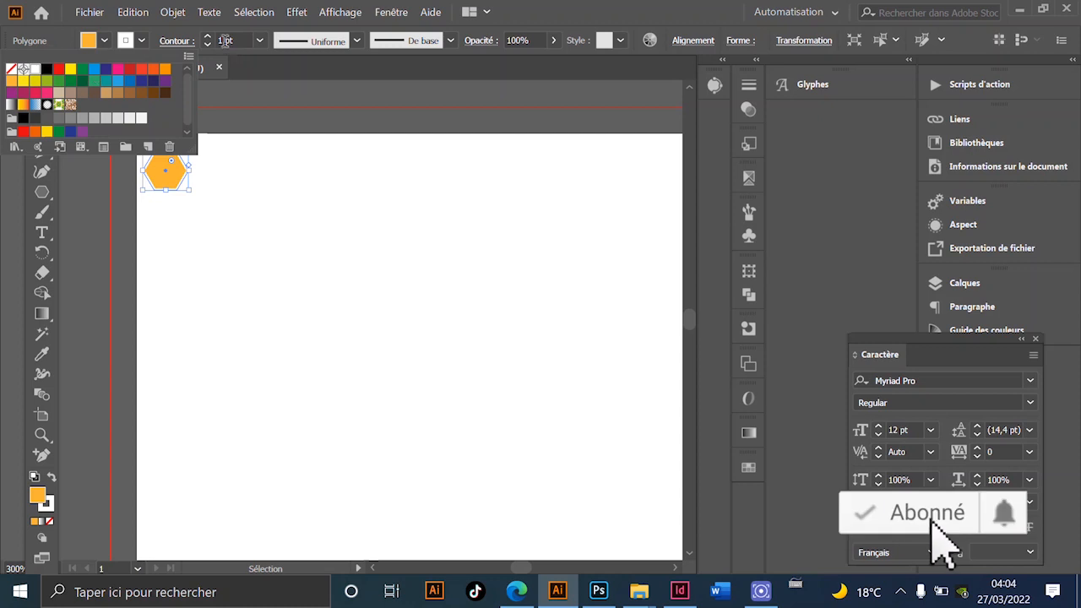
left_click(253, 58)
- Set the hexagon's stroke weight to 0.5 pt and deselect it
left_click(259, 40)
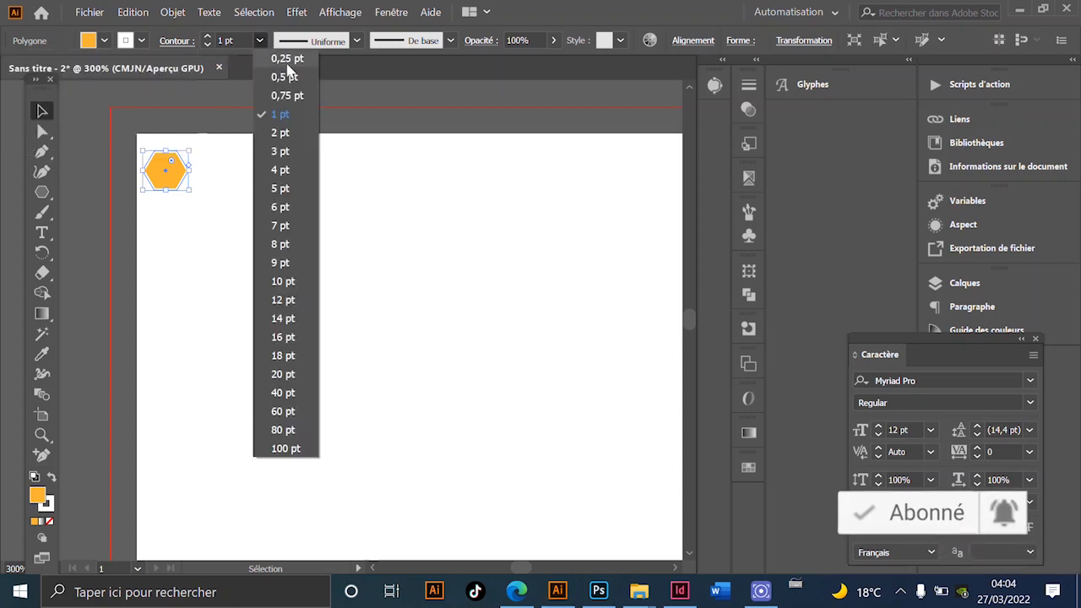
left_click(287, 76)
left_click(305, 226)
scroll(175, 174, "up", 2)
scroll(181, 196, "down", 2)
left_click_drag(209, 217, 208, 212)
scroll(312, 203, "down", 1)
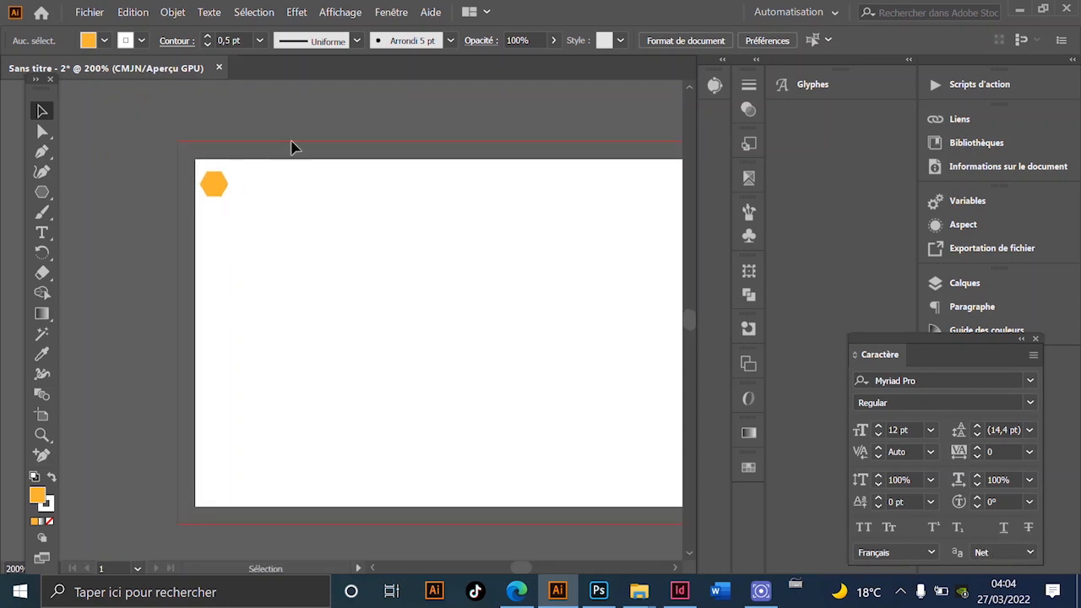
- Save the orange hexagon as a new pattern swatch in Swatches, and delete the original hexagon from the artboard
left_click(208, 171)
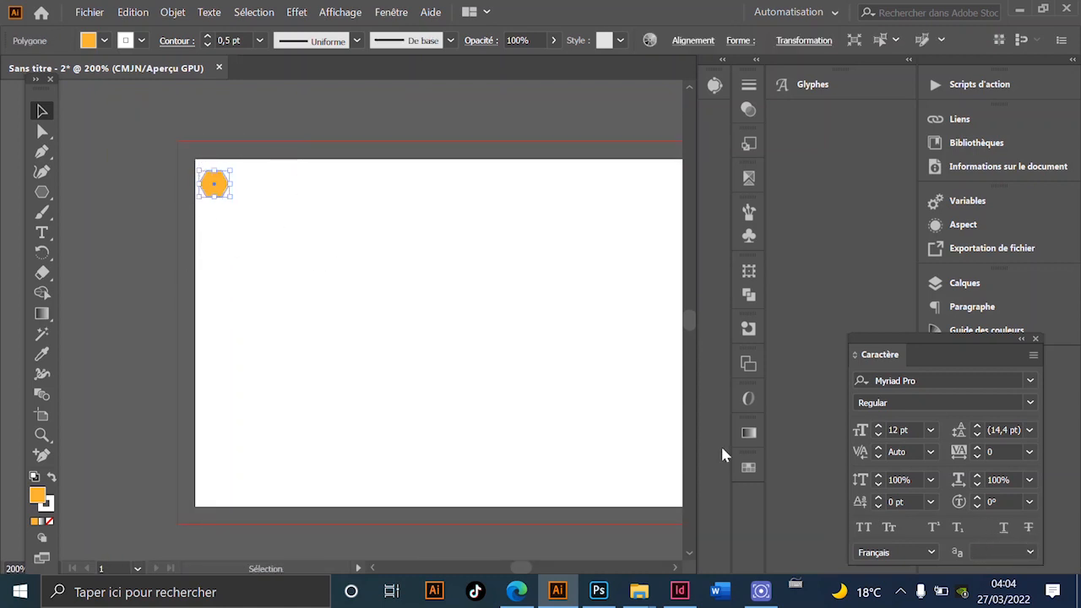
left_click(747, 466)
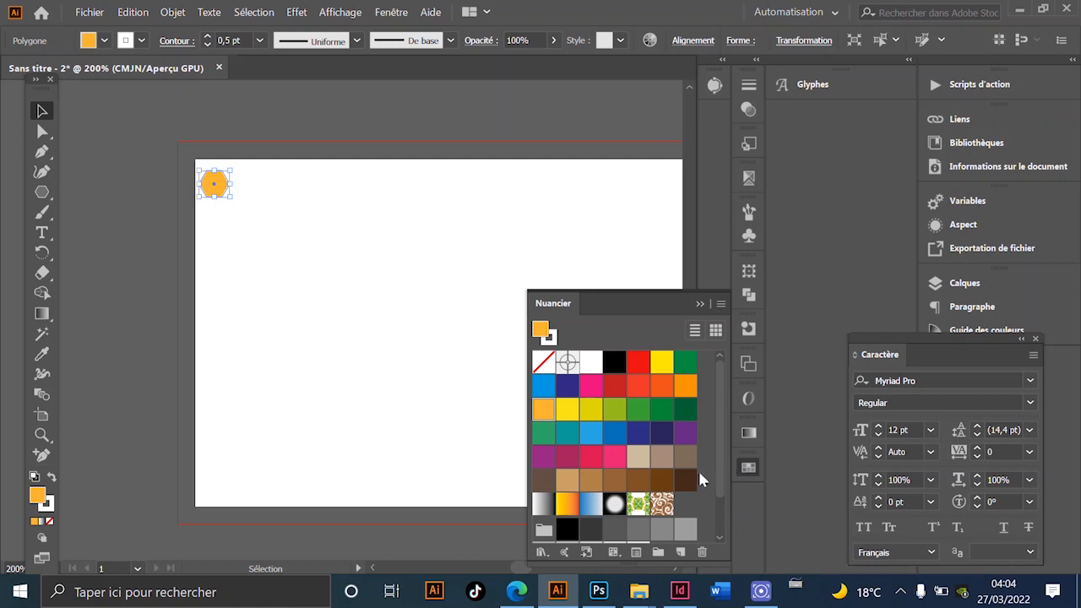
left_click_drag(218, 188, 682, 521)
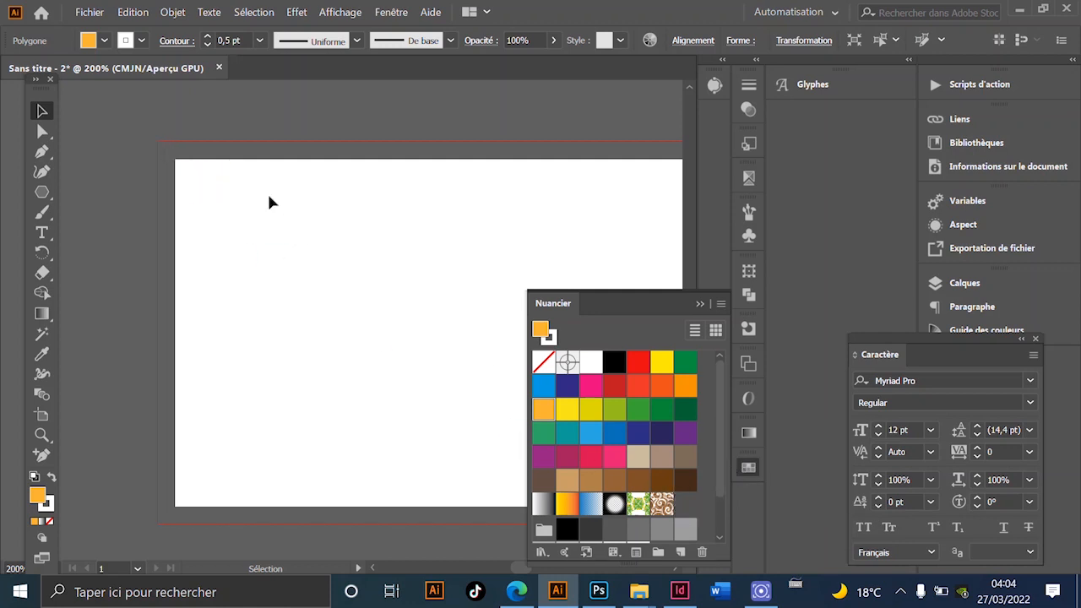
key("ctrl+z")
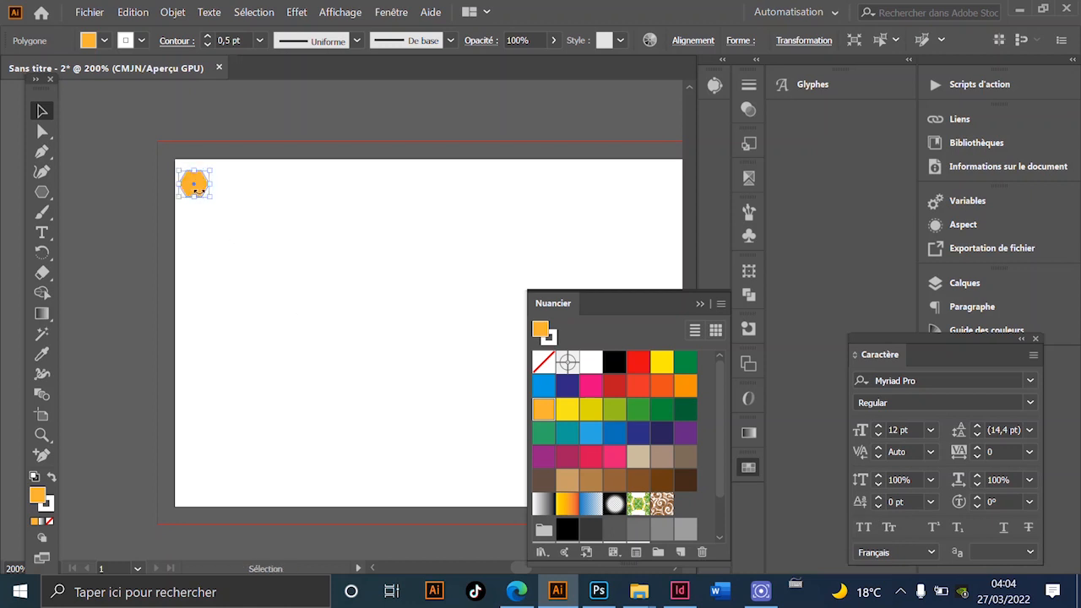
left_click_drag(195, 188, 684, 508)
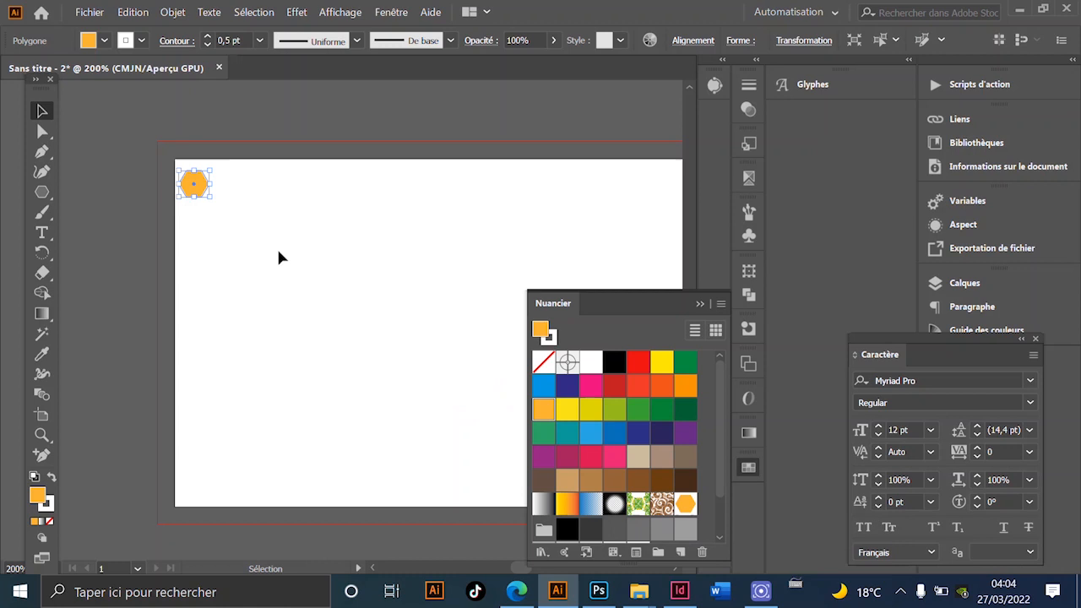
scroll(262, 298, "down", 3)
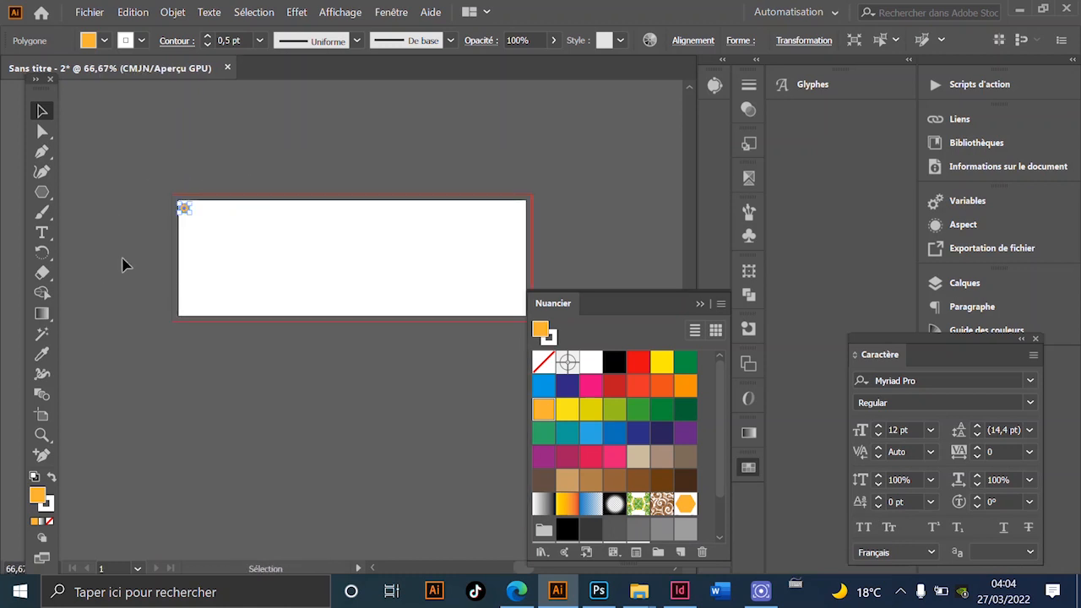
key("Delete")
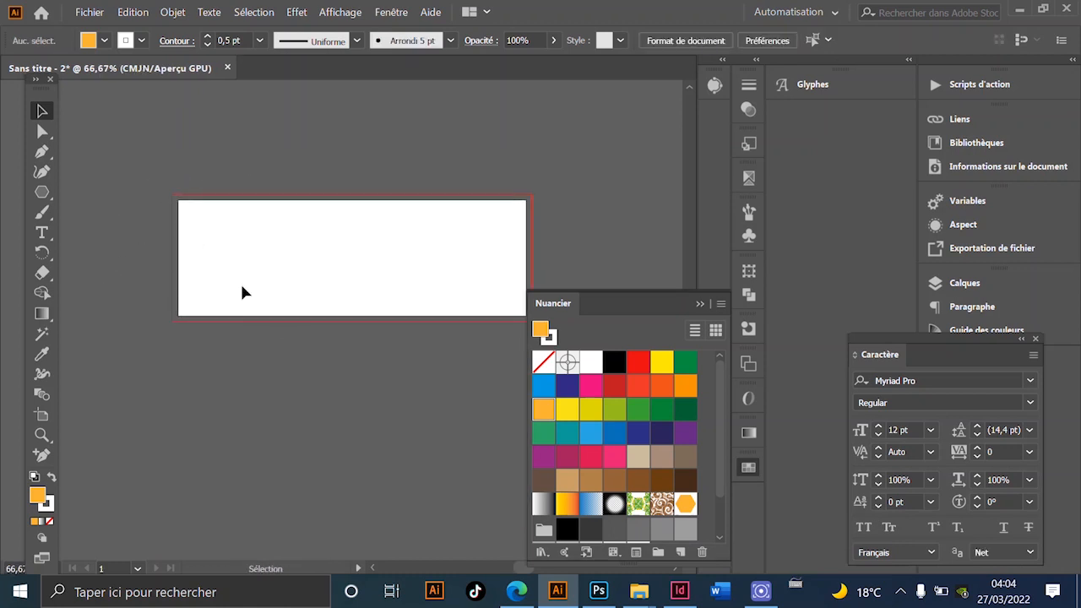
- Open the hexagon pattern swatch for editing and set its tile type to Brick by Column (Brique par colonne)
double_click(686, 504)
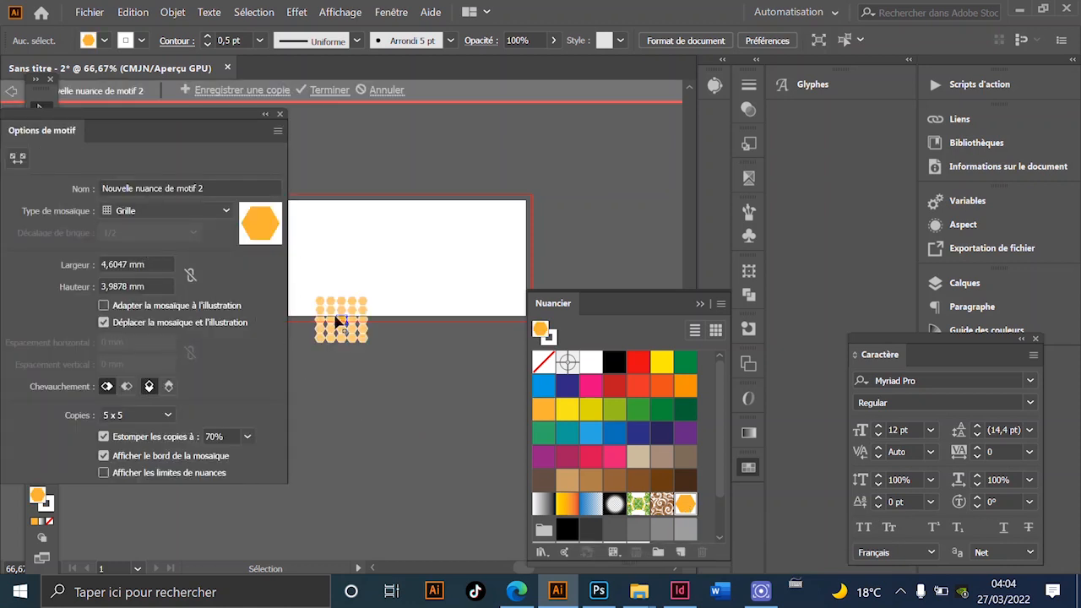
scroll(358, 335, "up", 2)
scroll(352, 340, "up", 2)
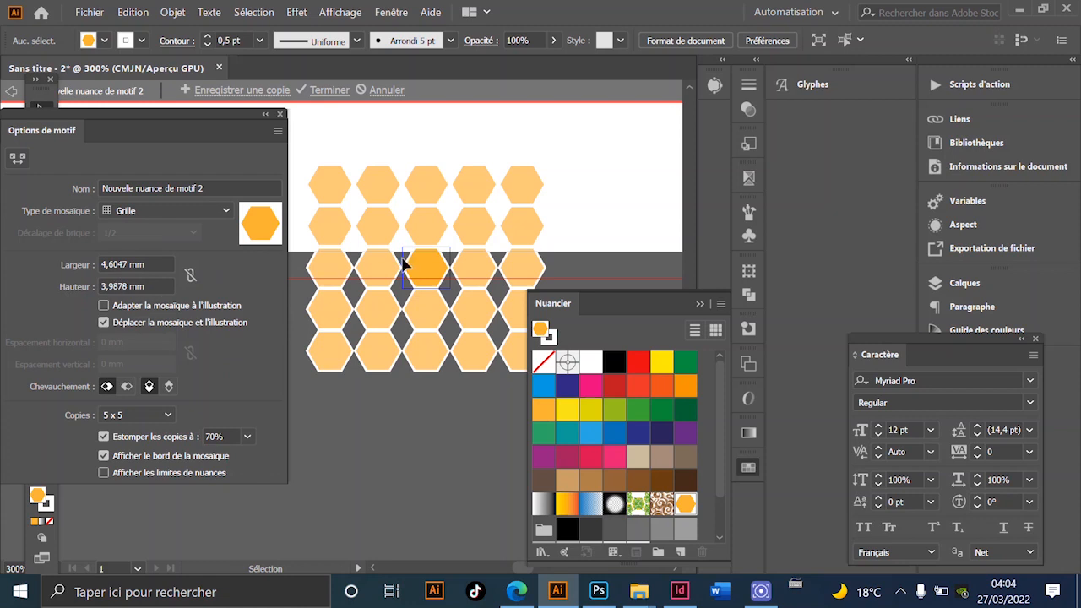
left_click(146, 264)
left_click_drag(146, 264, 97, 264)
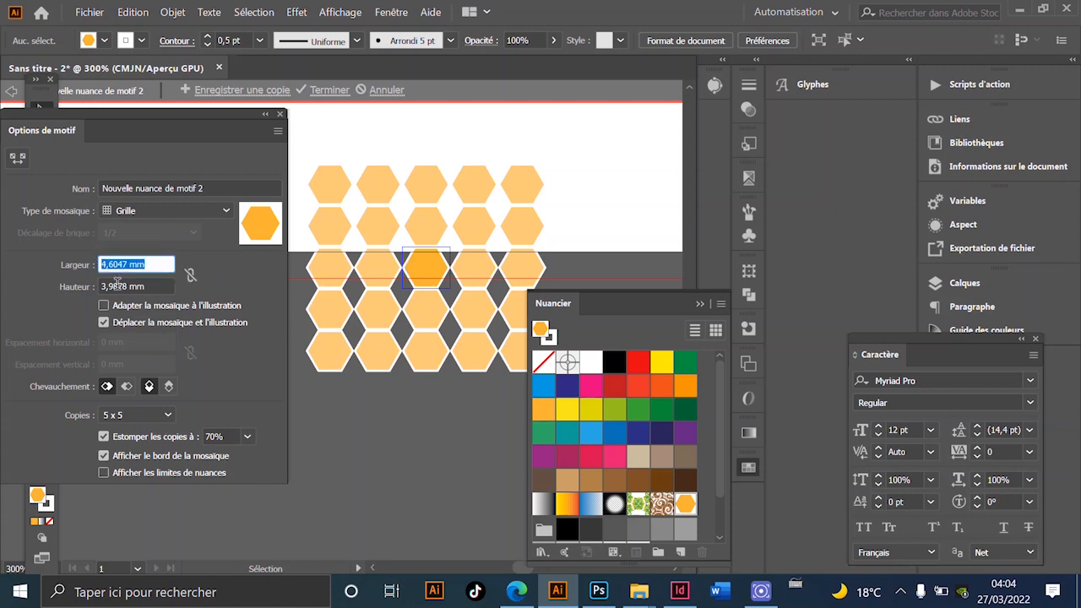
left_click(128, 212)
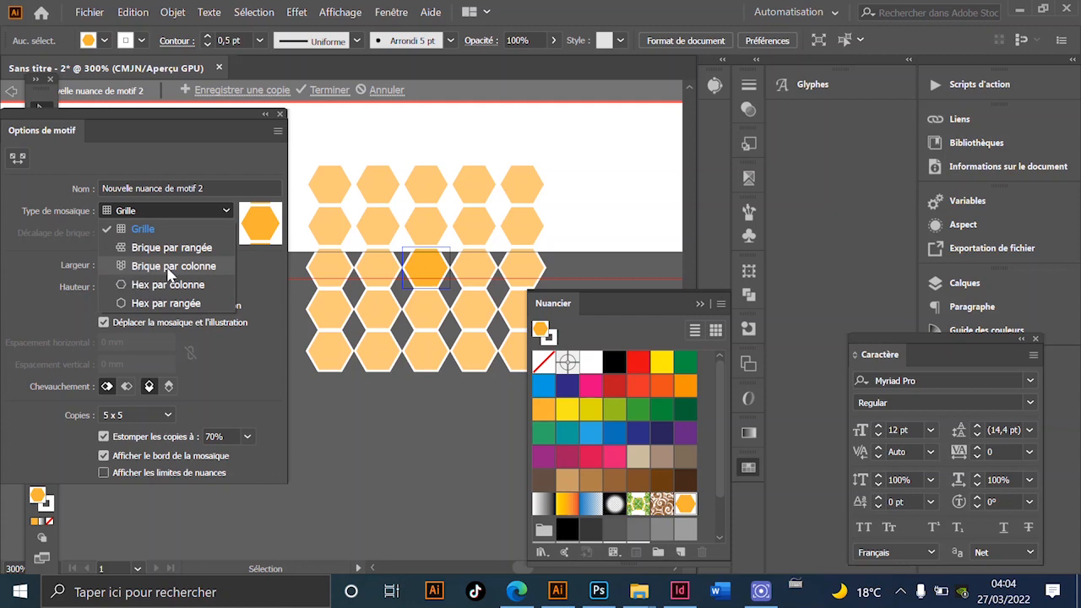
left_click(179, 267)
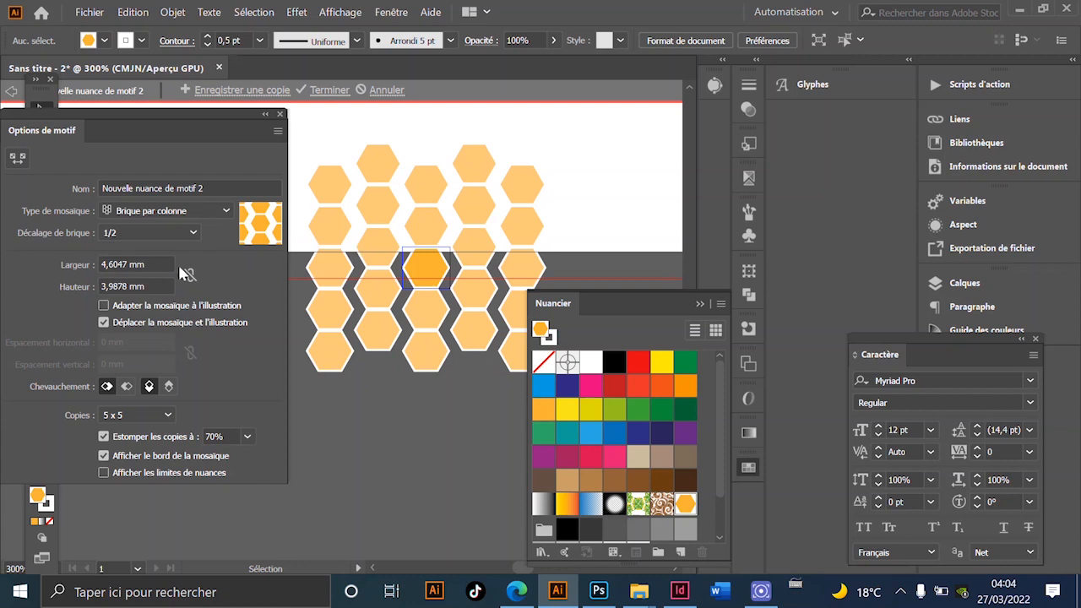
- Try tile widths of 3 mm and 4 mm for the hexagon pattern
left_click(145, 264)
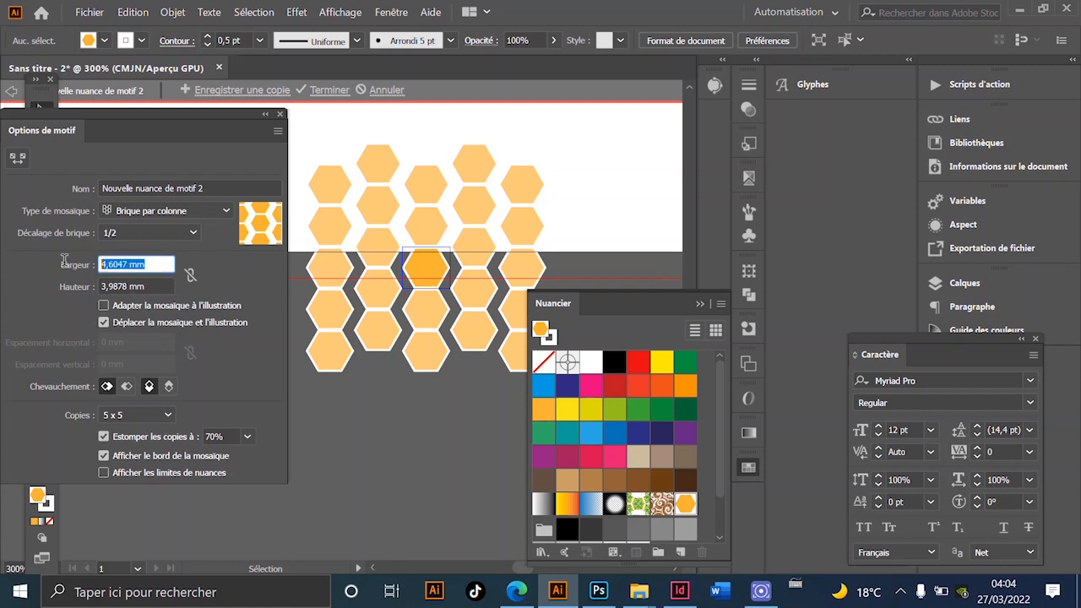
type("3")
key("Return")
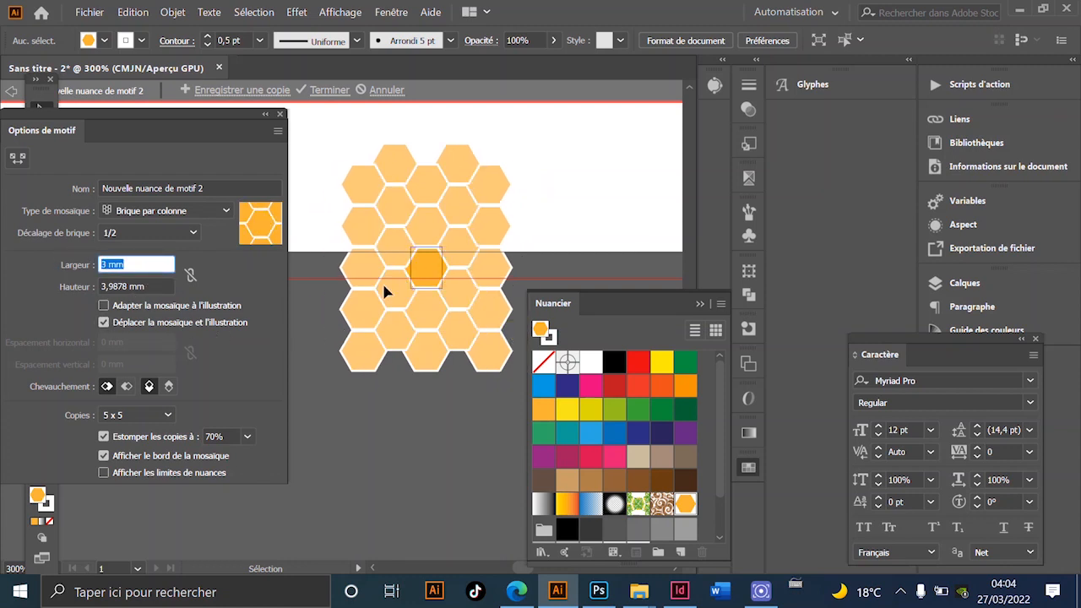
key("Up")
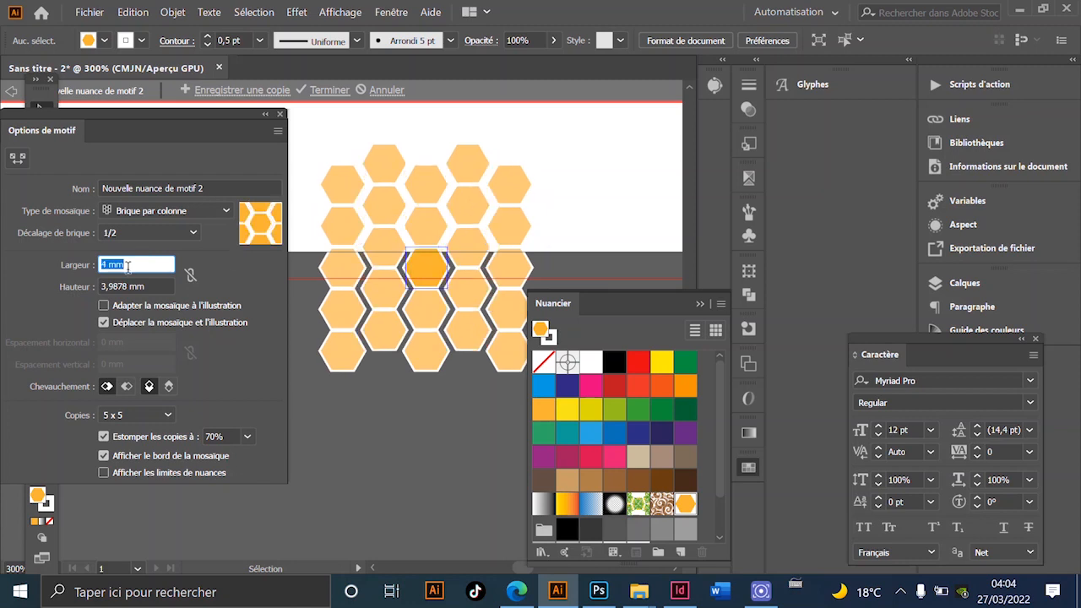
key("Down")
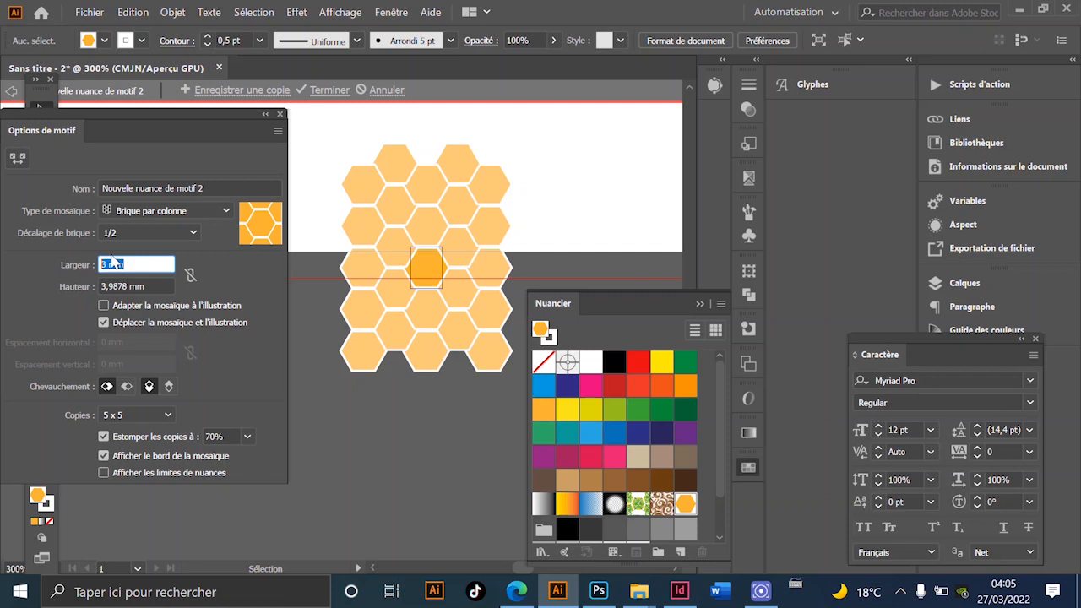
- Try tile widths of 3.5 mm and 3.4 mm for the hexagon pattern
left_click(103, 265)
type("?")
type("5")
key("Tab")
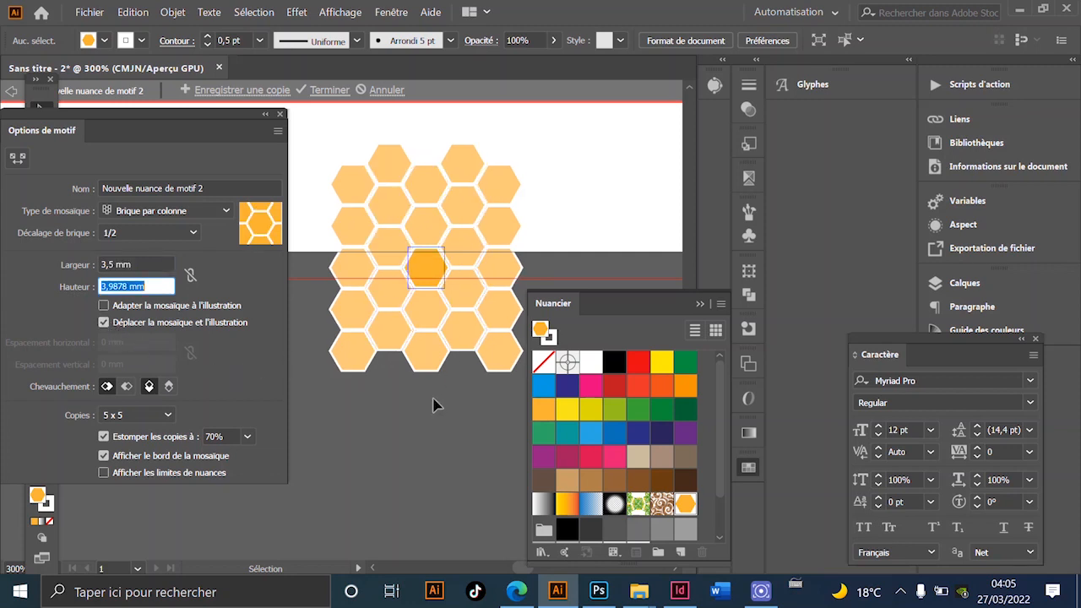
left_click(112, 264)
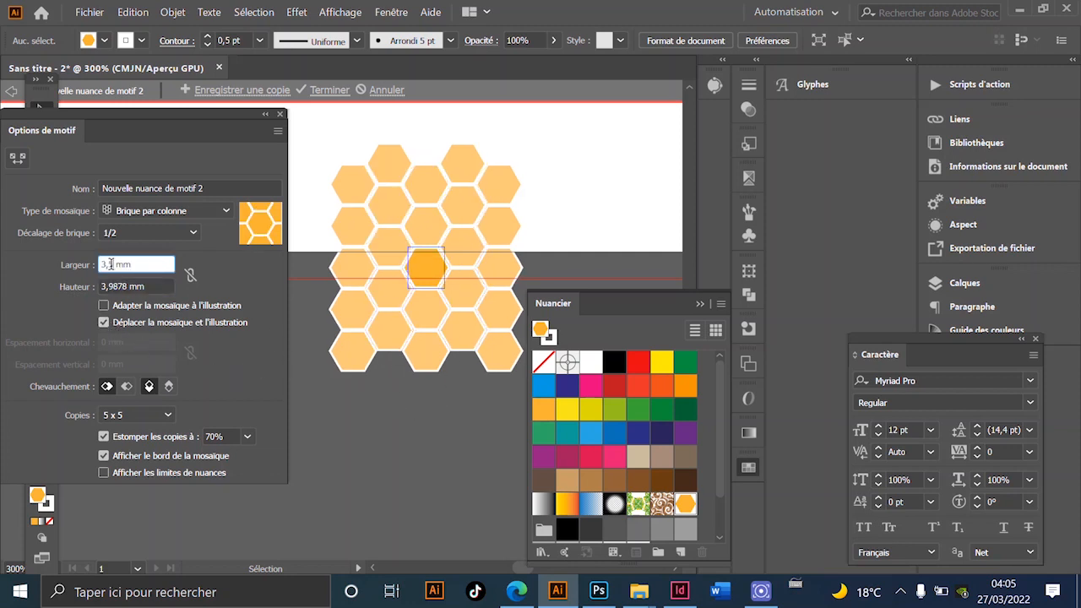
type("4")
key("Tab")
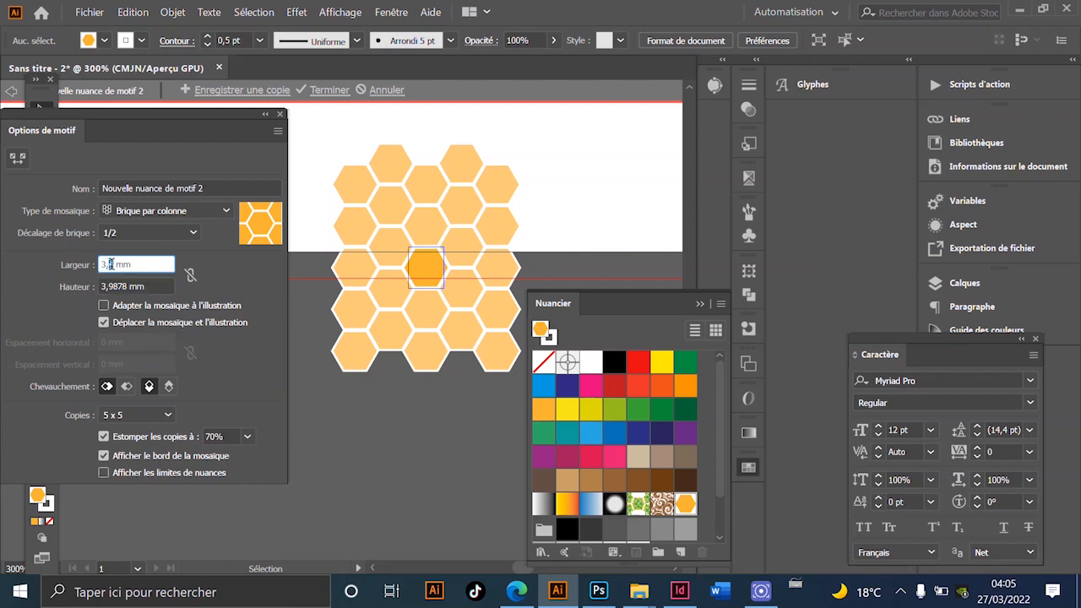
- Set the hexagon pattern's tile width to 3.3 mm and exit pattern editing mode
type("3")
key("Tab")
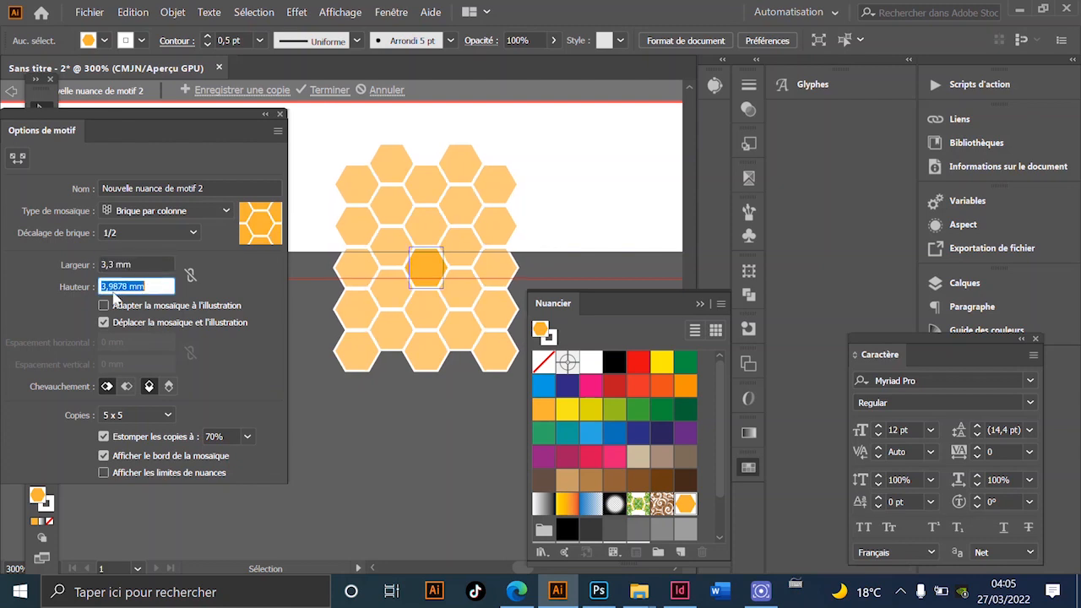
key("Tab")
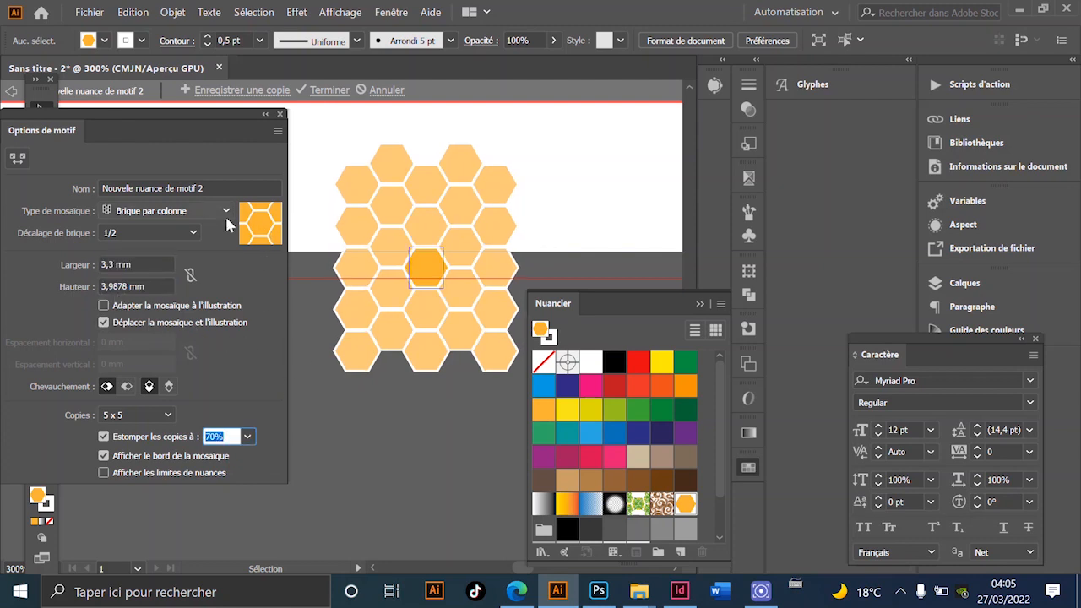
double_click(359, 421)
- Draw a rectangle with the honeycomb pattern fill covering the whole artboard out to the bleed edges
scroll(307, 442, "down", 3)
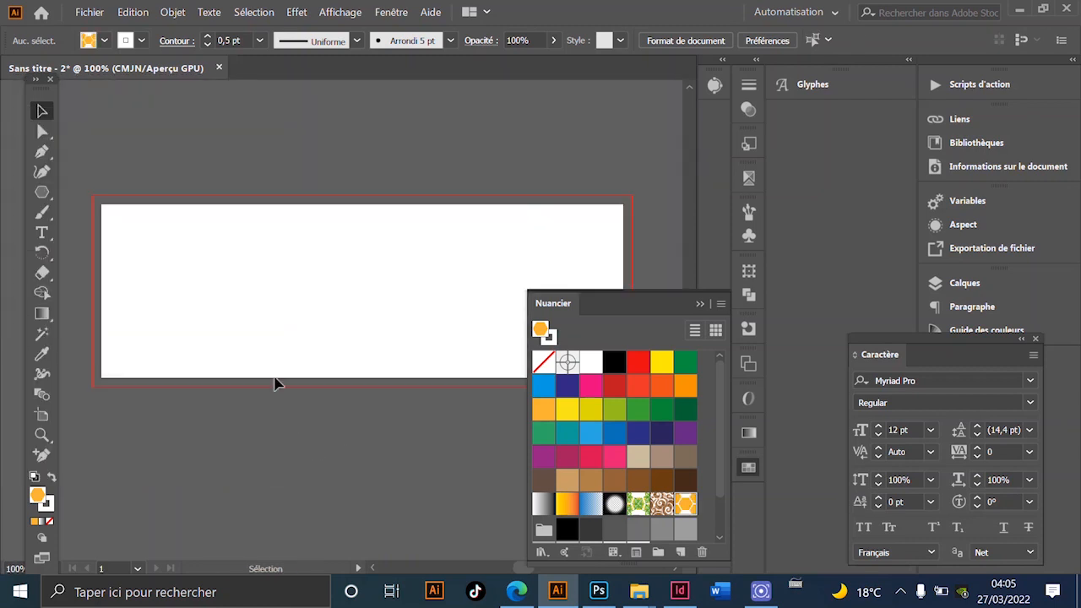
scroll(296, 377, "down", 2)
left_click_drag(307, 403, 273, 324)
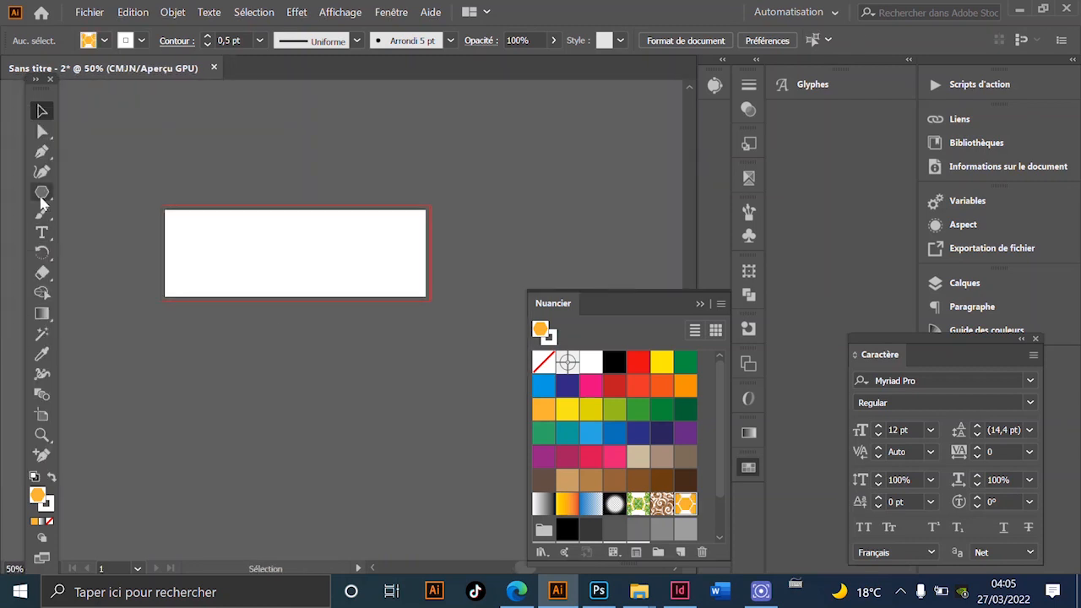
left_click_drag(42, 192, 88, 182)
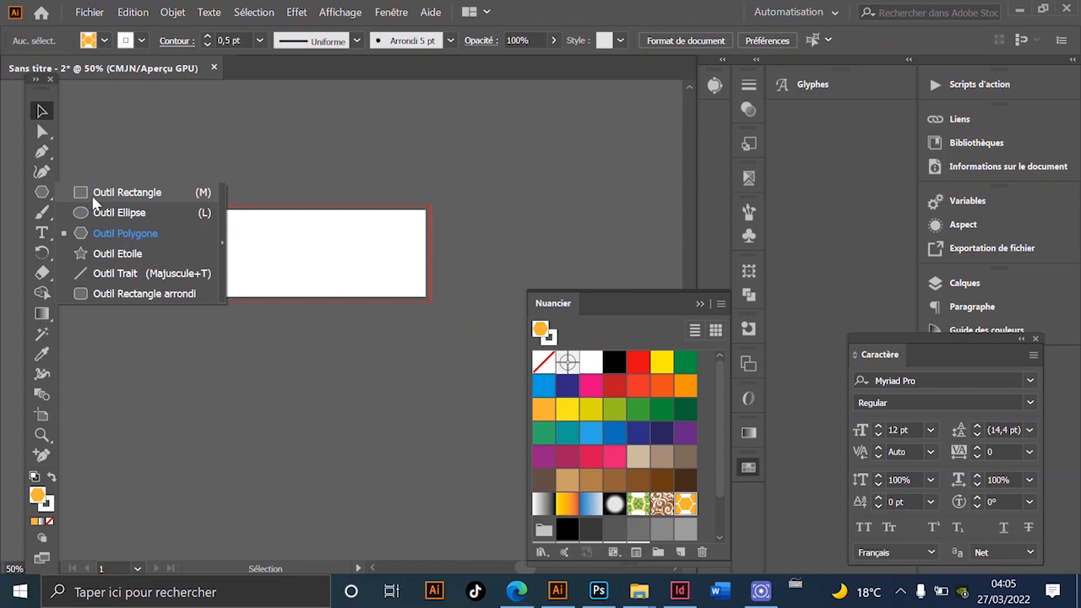
left_click_drag(96, 201, 97, 202)
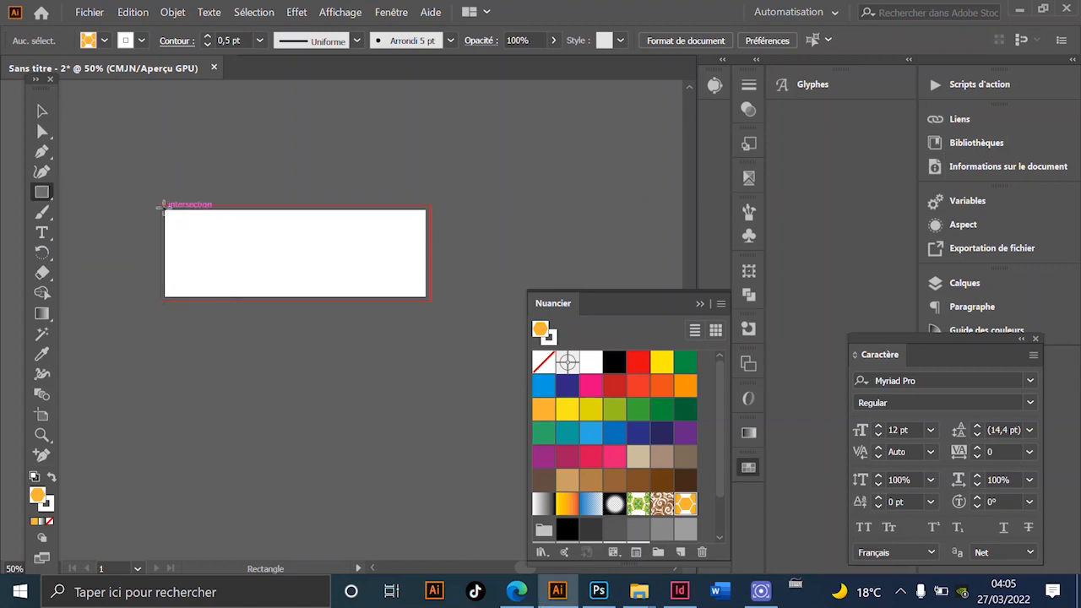
left_click_drag(162, 206, 428, 302)
- Examine the honeycomb pattern fill of the rectangle up close and as a whole
scroll(317, 253, "up", 2)
scroll(317, 254, "down", 1)
left_click_drag(291, 240, 376, 213)
scroll(312, 236, "down", 1)
scroll(308, 254, "up", 2)
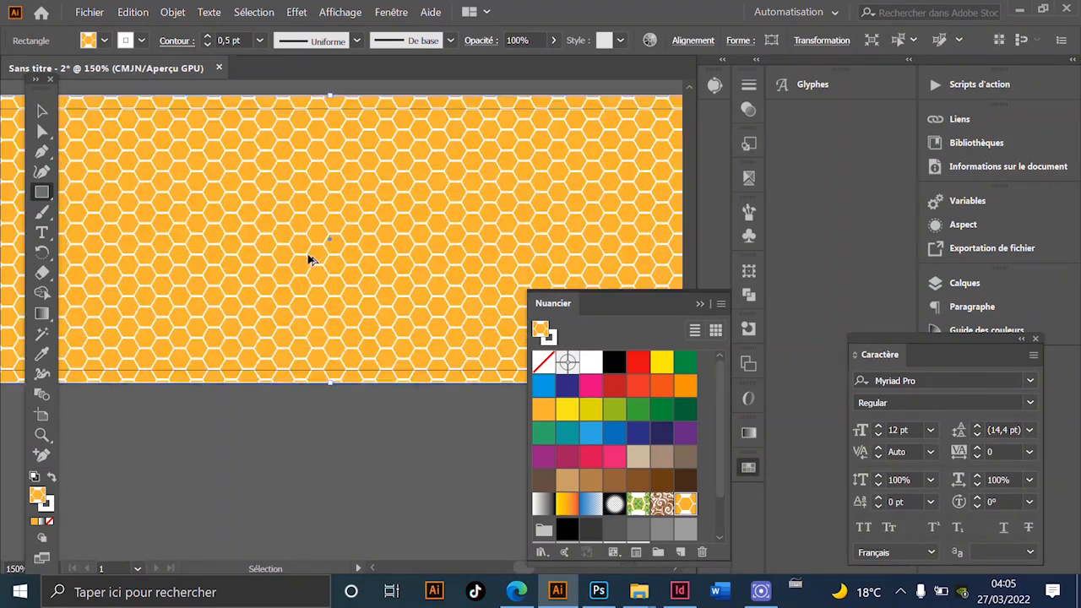
scroll(325, 250, "down", 2)
scroll(345, 256, "up", 2)
scroll(351, 280, "down", 2)
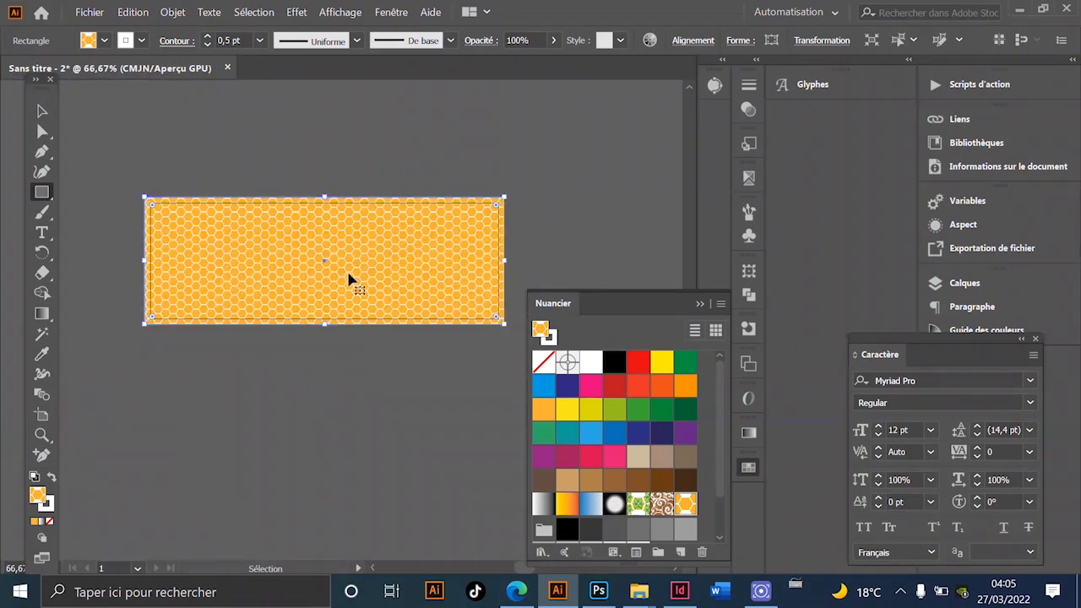
scroll(338, 263, "down", 1)
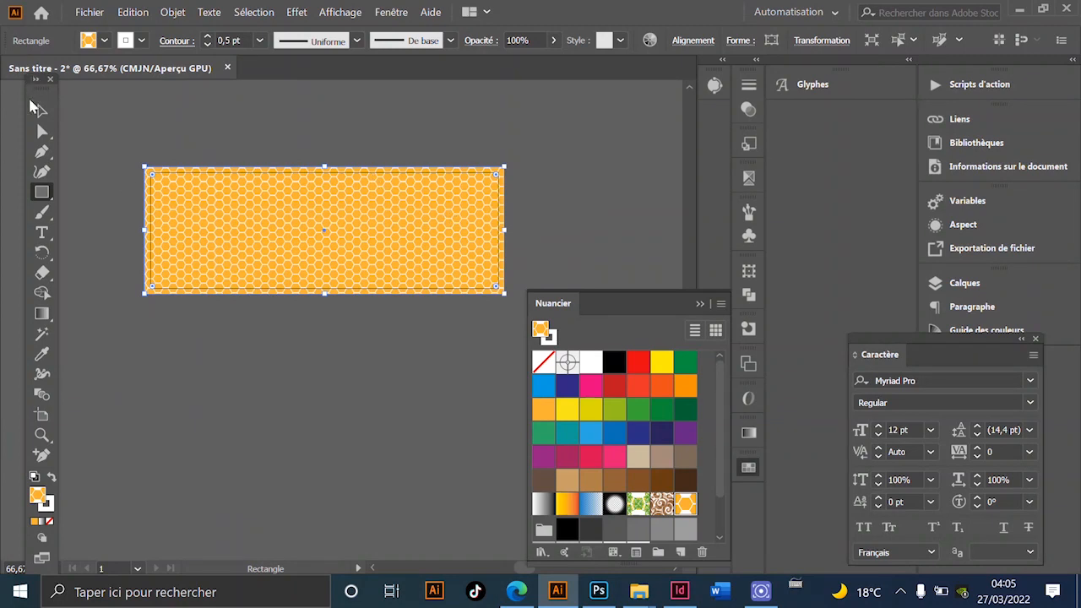
- Deselect the rectangle and add the point text "Miel" on the empty canvas below the artboard
left_click(35, 107)
left_click(199, 113)
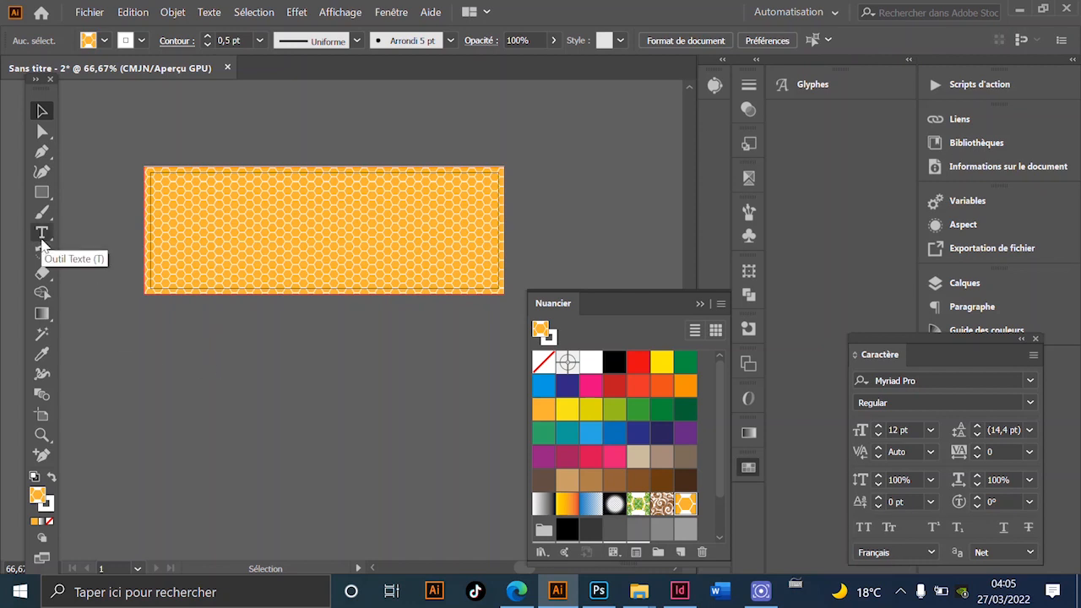
left_click(42, 236)
left_click(185, 363)
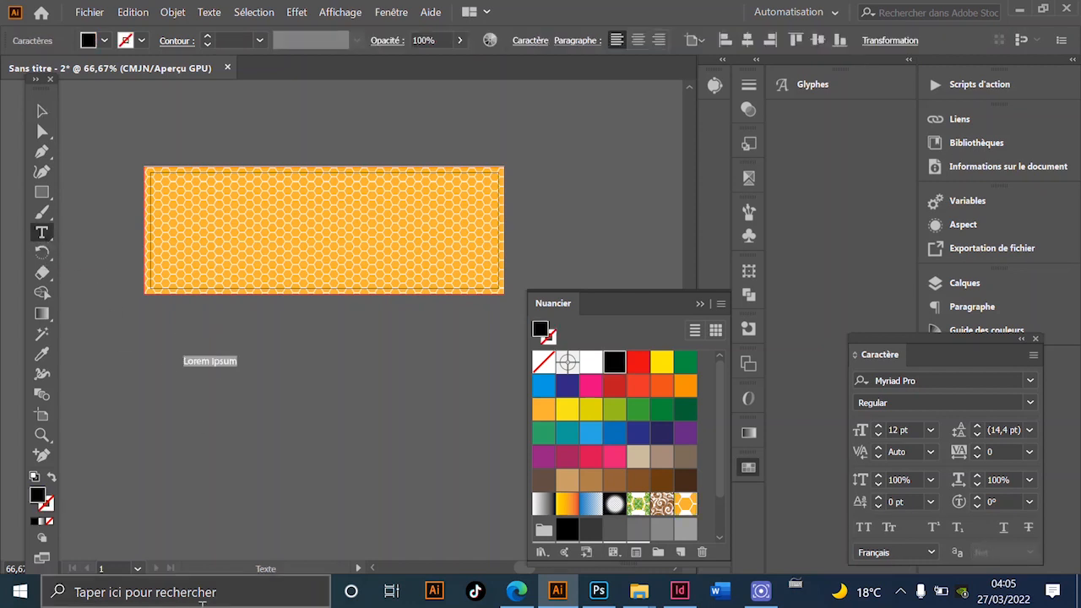
type("Miel")
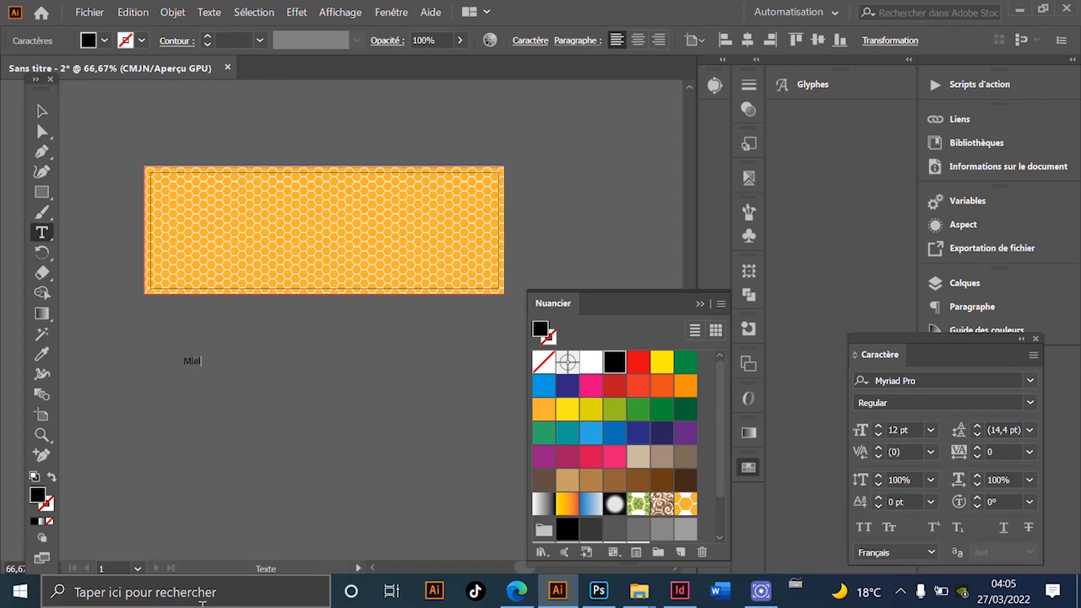
key("Escape")
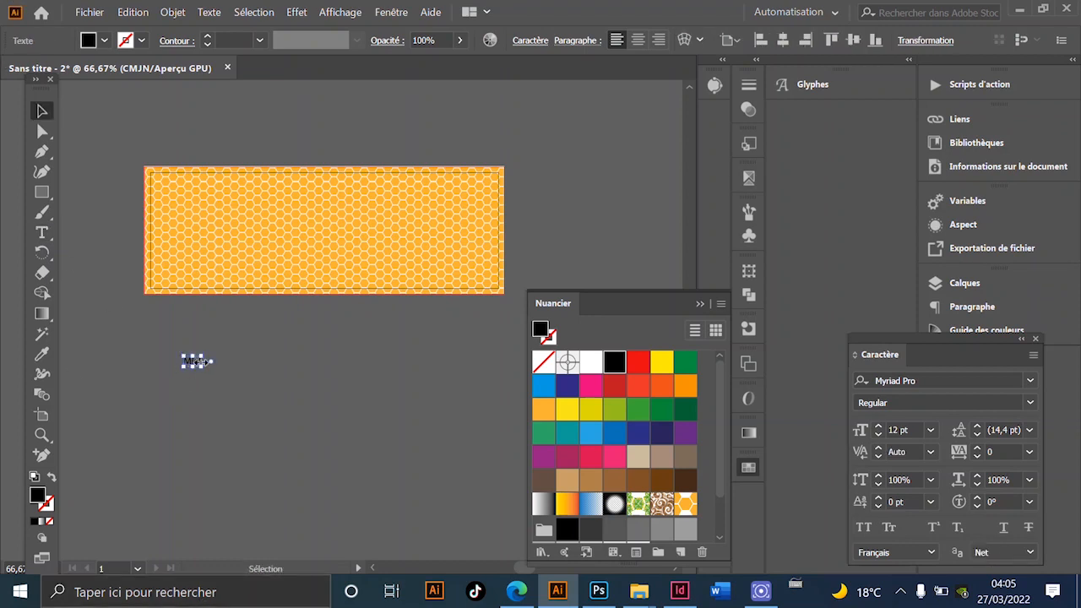
- Enlarge the "Miel" text to about 77 pt in the middle of the label and set its font to Alex Brush Regular
left_click_drag(203, 365, 354, 240)
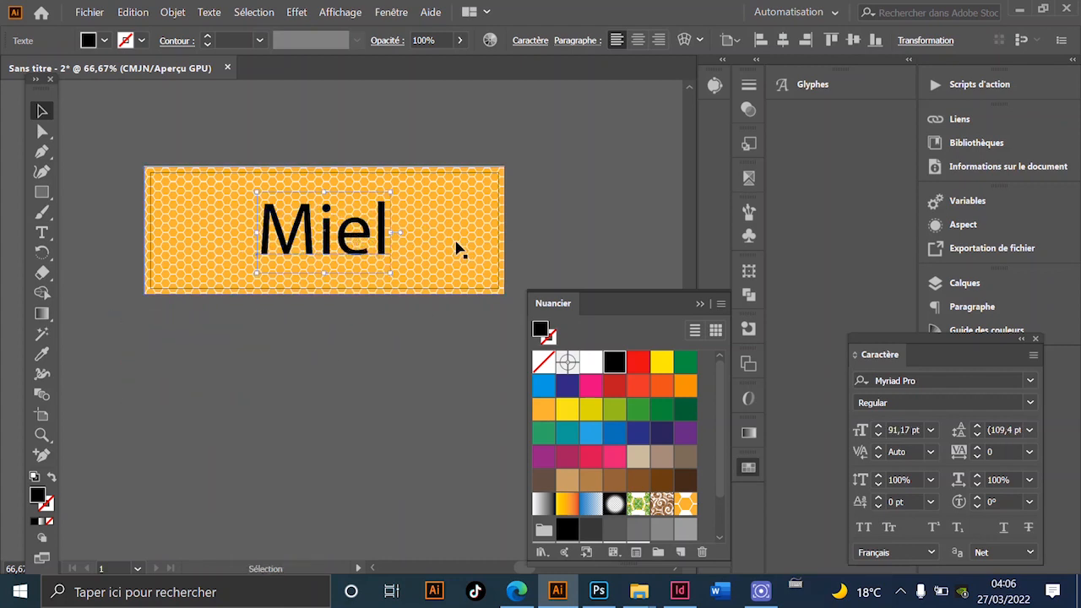
left_click_drag(394, 233, 382, 233)
right_click(349, 239)
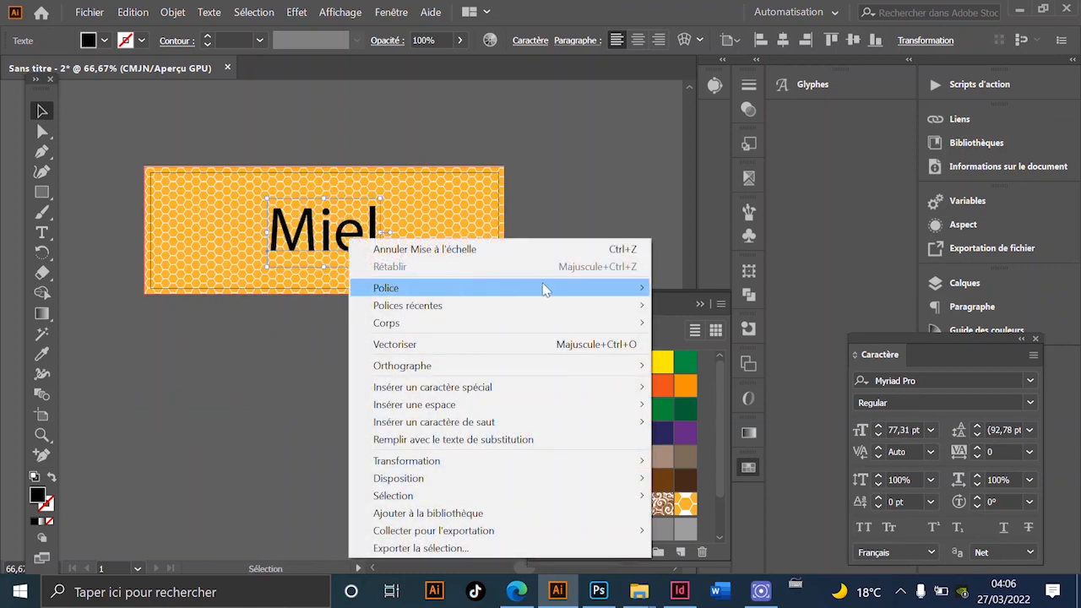
mouse_move(545, 289)
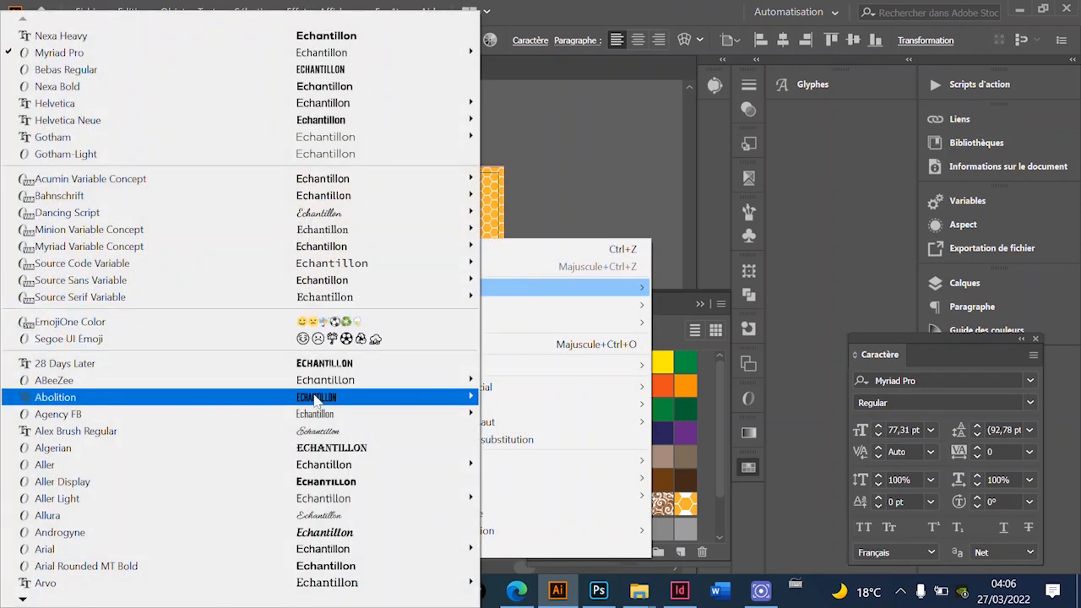
left_click(348, 432)
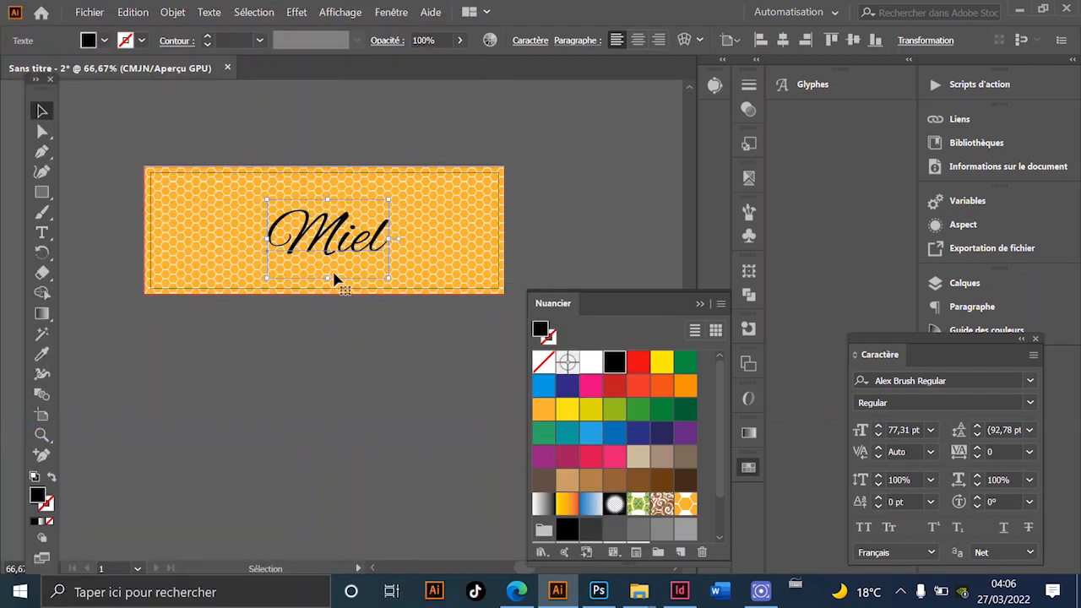
- Duplicate the "Miel" text below the artboard and change the copy's wording to "du sud"
scroll(354, 244, "up", 2)
scroll(330, 253, "down", 2)
key("space")
left_click_drag(334, 283, 374, 294)
key("space")
left_click_drag(363, 347, 284, 333)
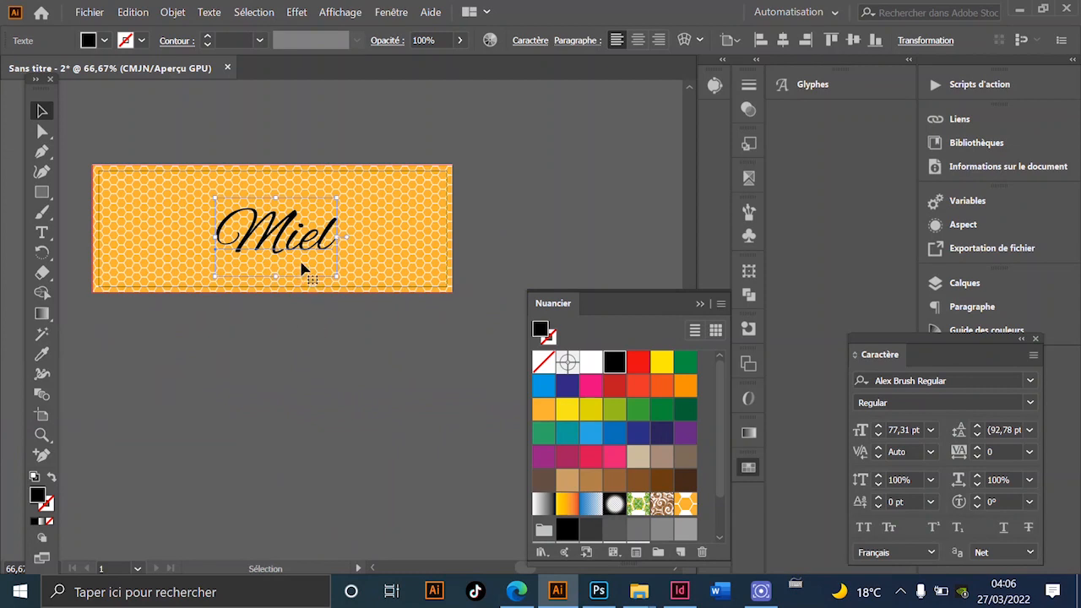
left_click_drag(289, 243, 309, 370)
double_click(311, 369)
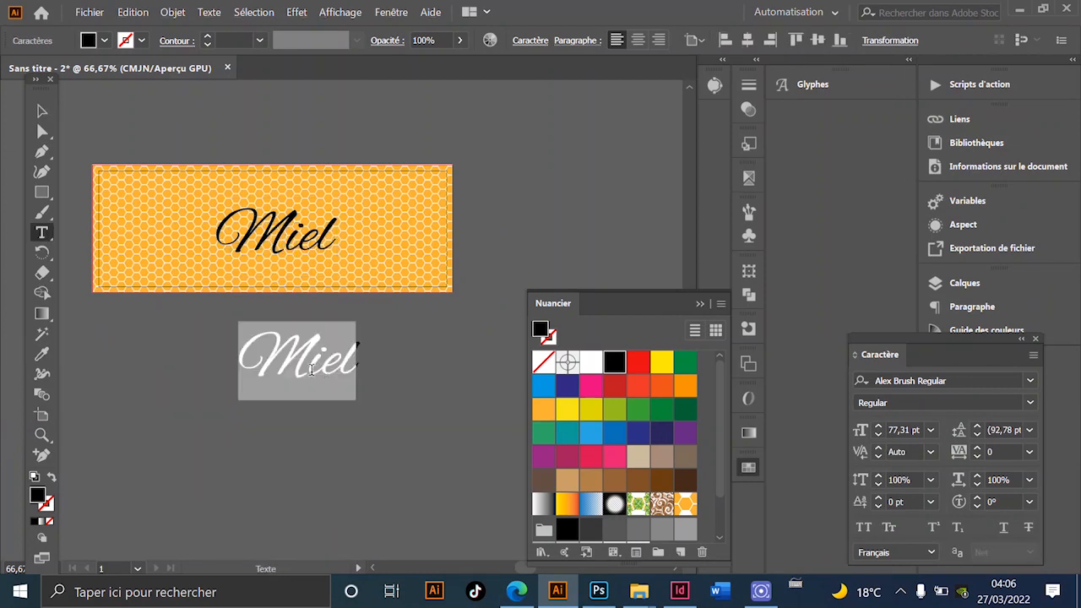
type("du")
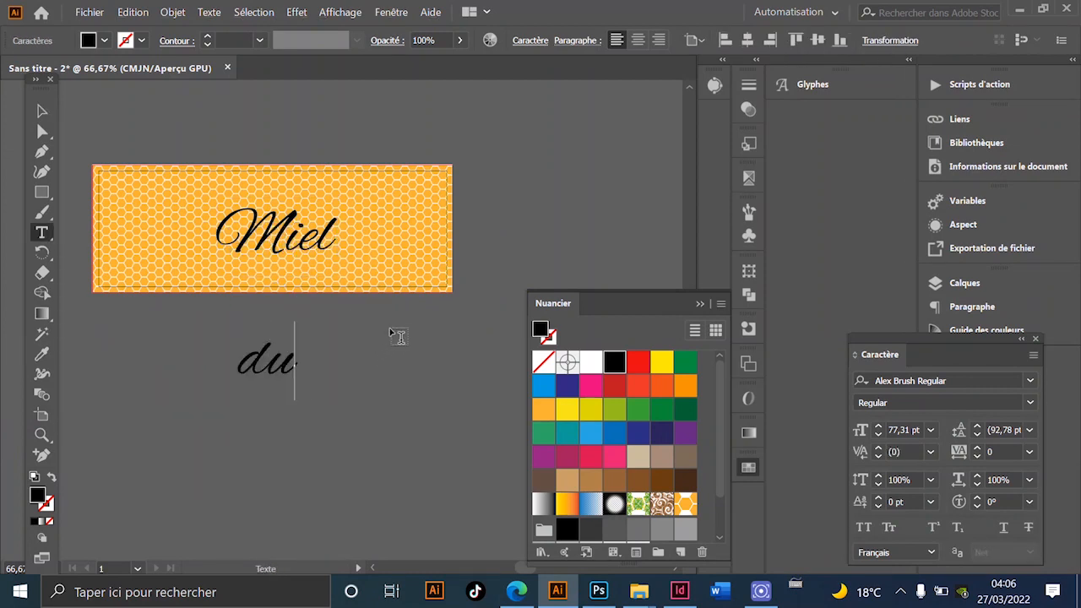
type(" sud")
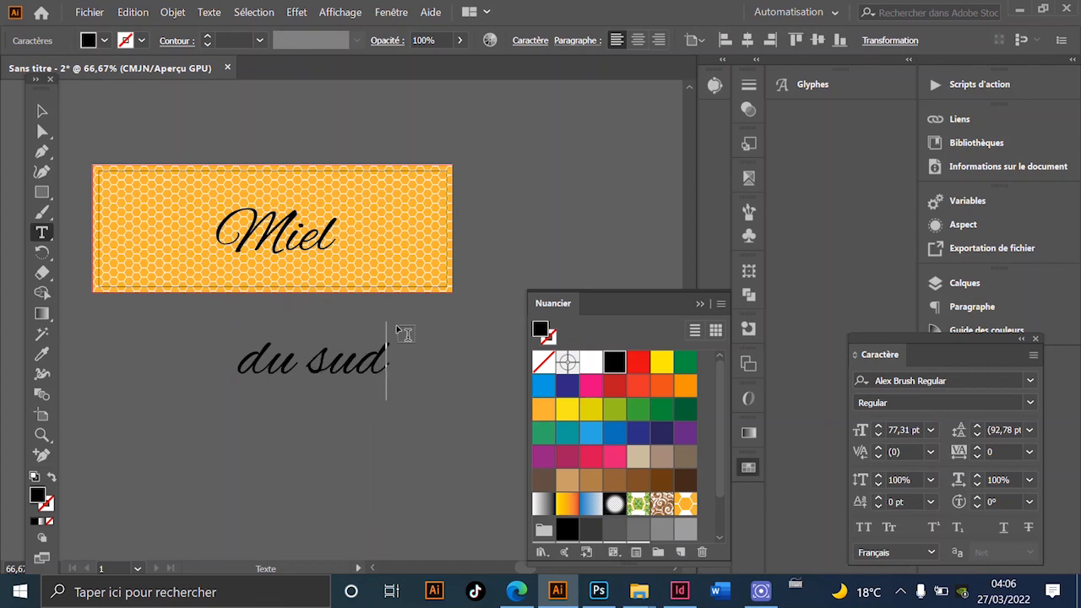
key("Escape")
- Scale the "du sud" text down to about 37 pt and place it just under the end of "Miel"
scroll(316, 338, "up", 2)
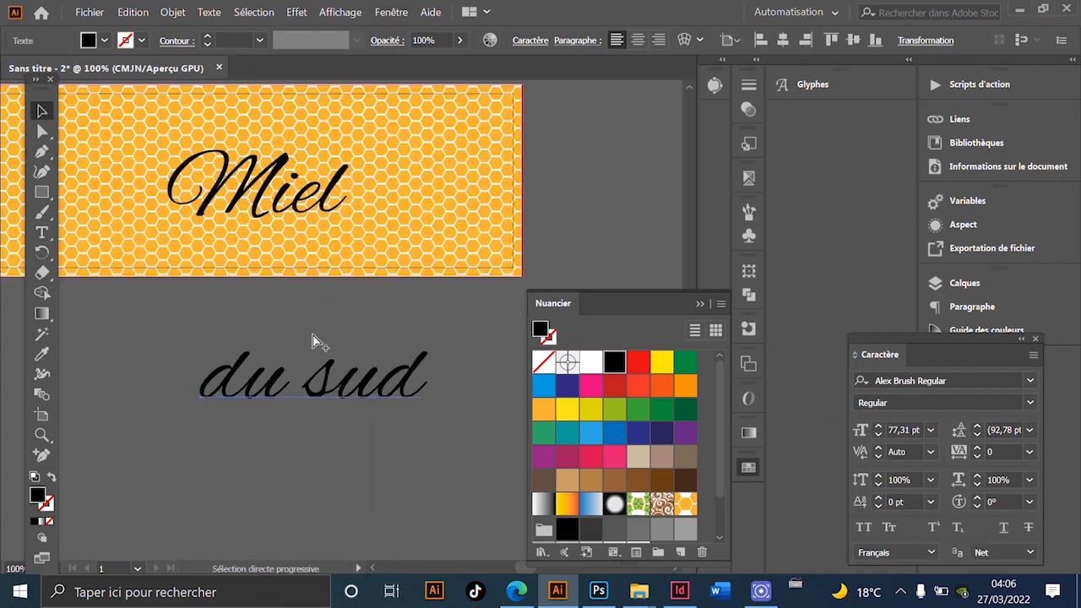
left_click_drag(313, 493, 313, 397)
left_click_drag(327, 360, 341, 178)
scroll(342, 179, "up", 1)
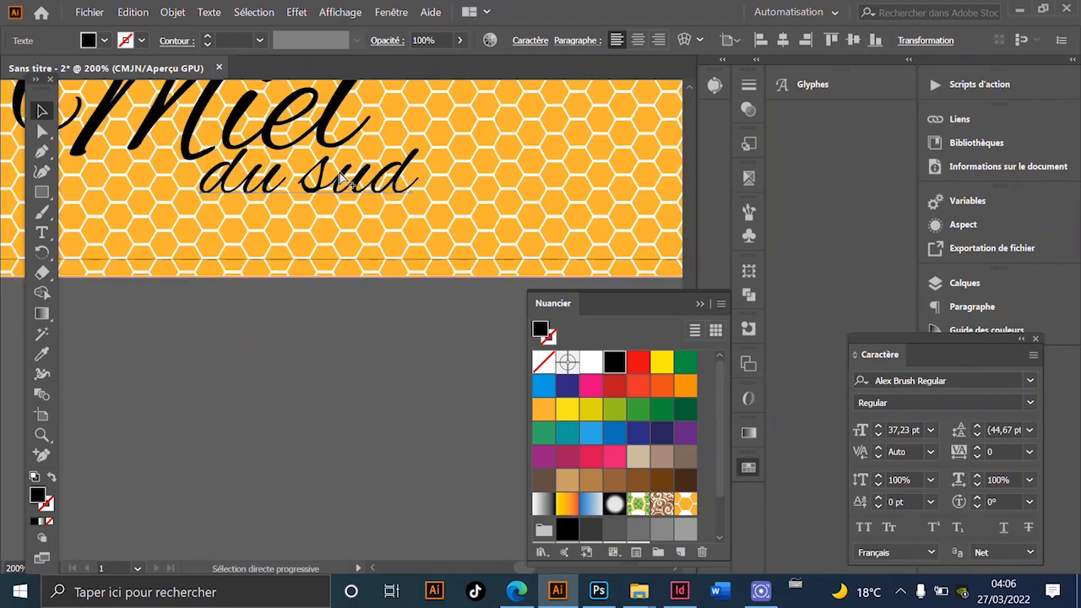
scroll(342, 179, "down", 2)
scroll(414, 333, "left", 2)
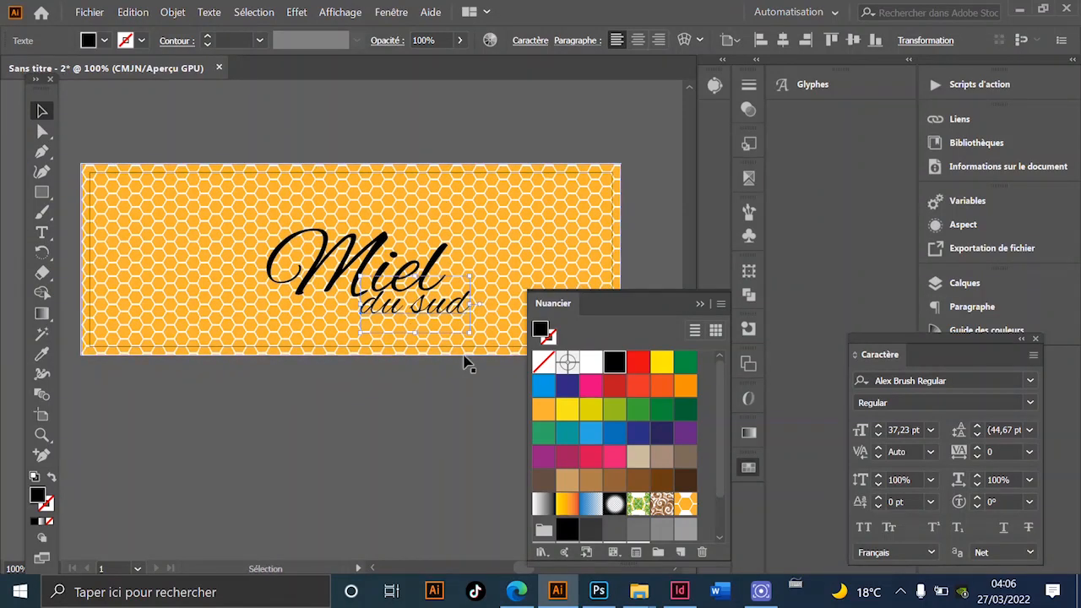
- Set the font of the "du sud" text to Nexa Heavy
left_click(921, 382)
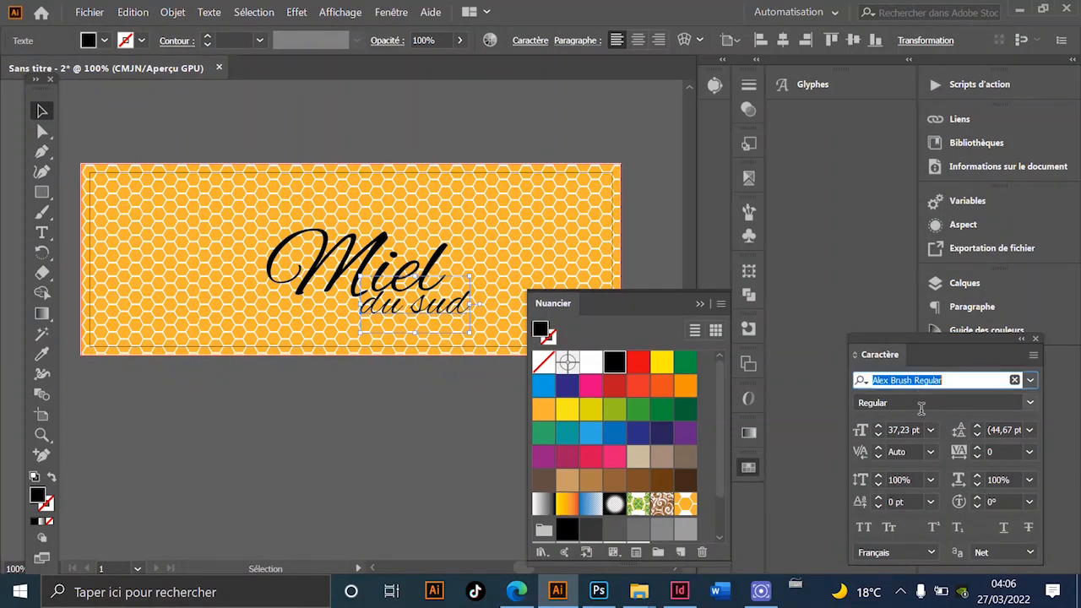
left_click(1030, 381)
scroll(952, 471, "down", 3)
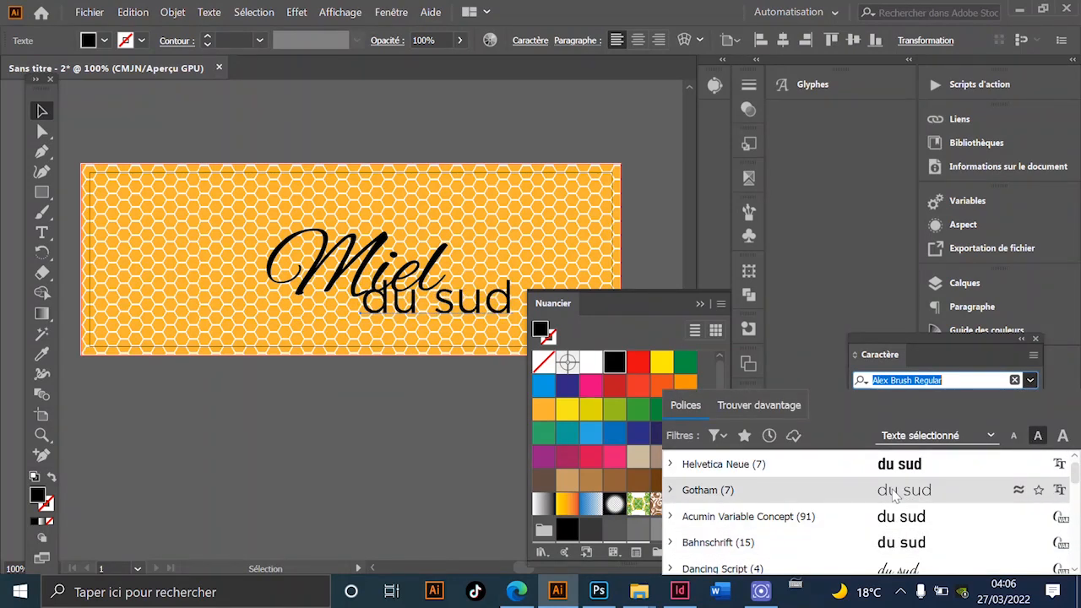
scroll(890, 553, "down", 3)
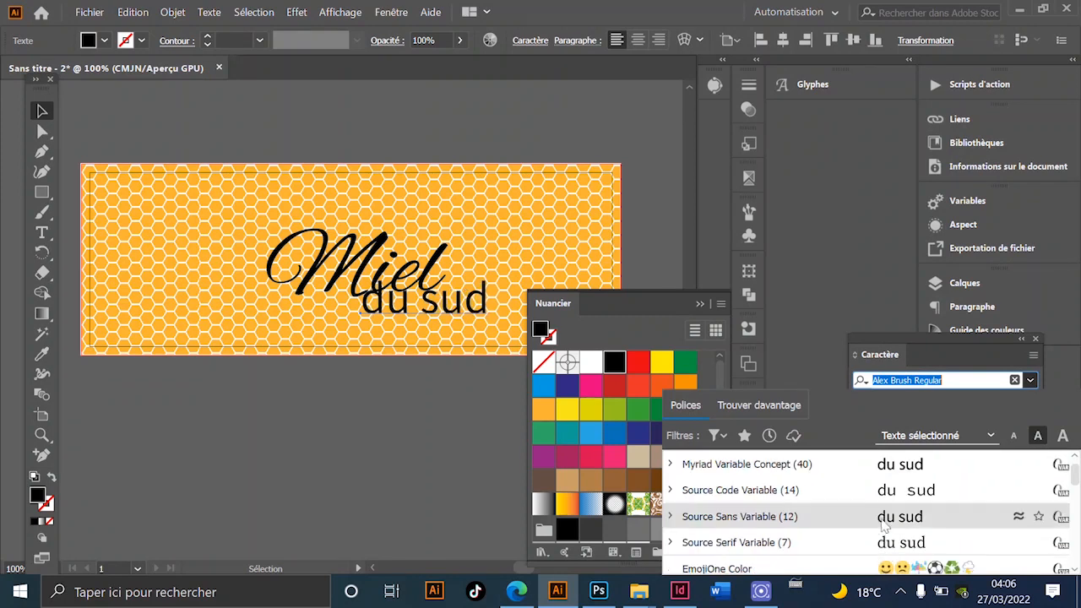
scroll(894, 490, "up", 9)
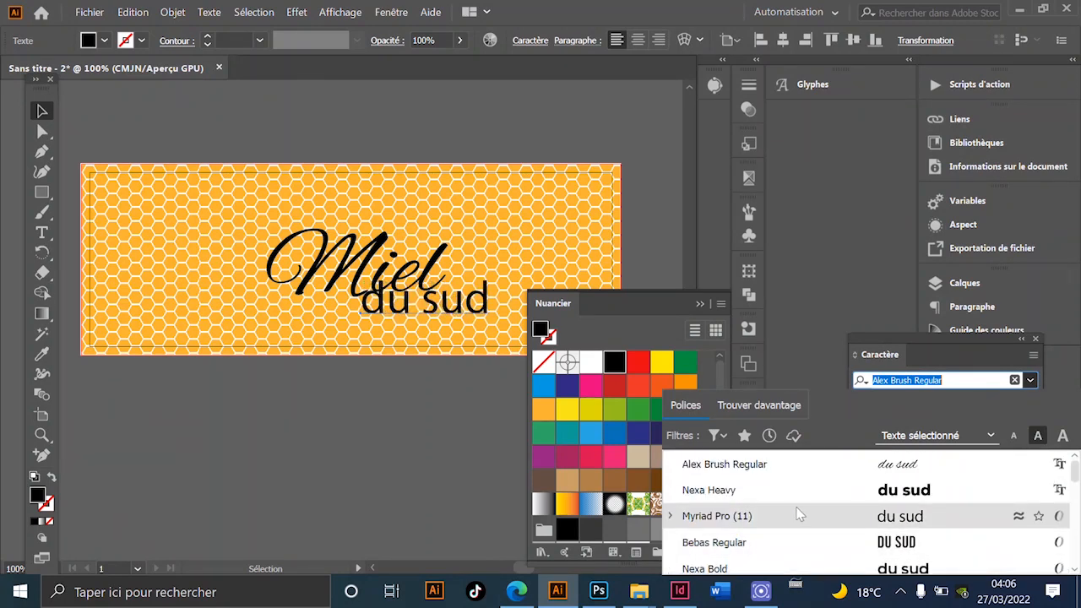
left_click(784, 501)
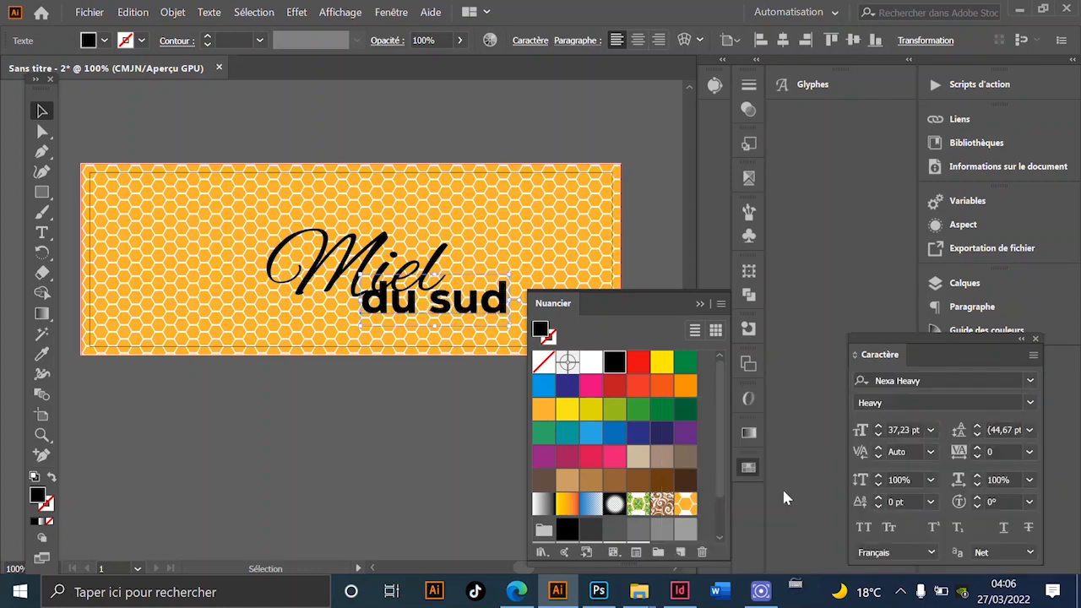
- Scale down the "du sud" text and place it under the end of "Miel", aligned with the word's right edge
left_click_drag(475, 299, 401, 257)
left_click(411, 356)
scroll(390, 363, "down", 1)
left_click_drag(390, 367, 444, 326)
scroll(380, 216, "down", 1)
scroll(401, 222, "up", 3)
scroll(452, 171, "down", 1)
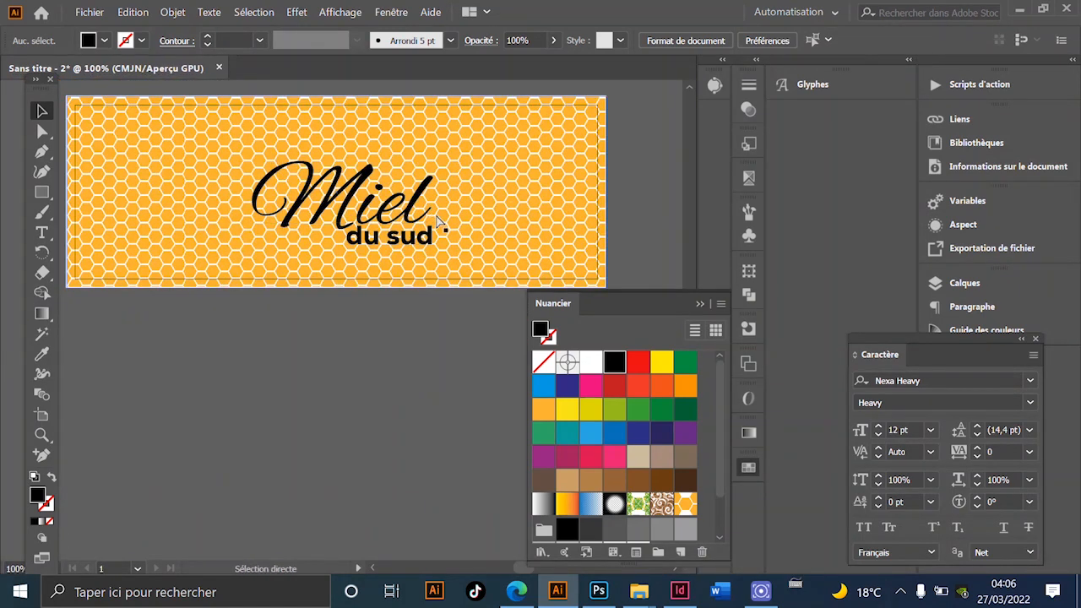
scroll(442, 222, "down", 1)
left_click_drag(475, 201, 451, 219)
scroll(415, 221, "up", 1)
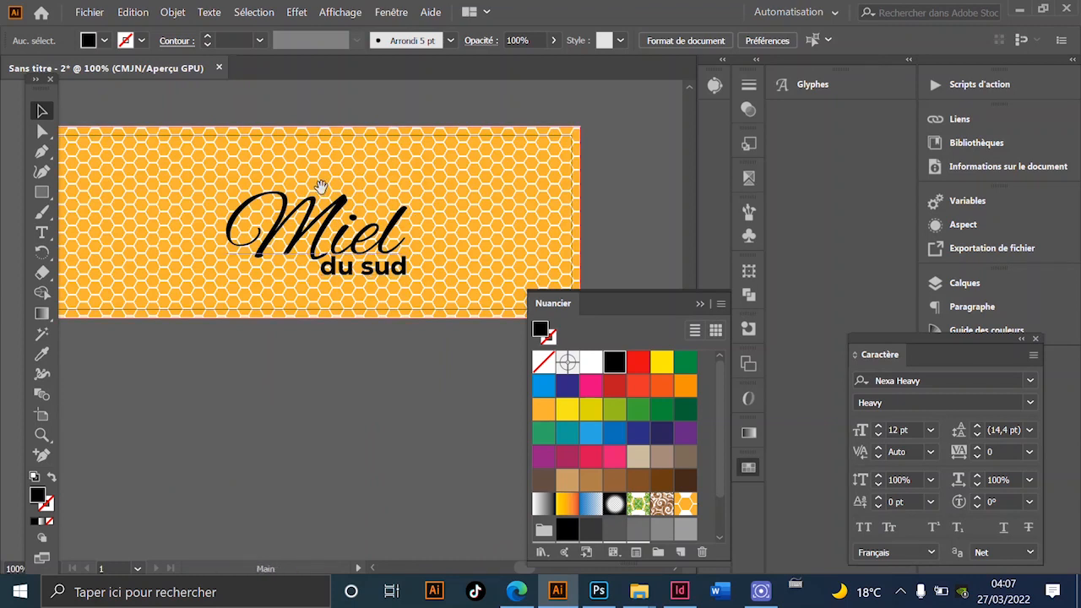
scroll(528, 177, "down", 1)
- Reduce the opacity of the honeycomb-patterned rectangle to 46% and deselect it
left_click(532, 196)
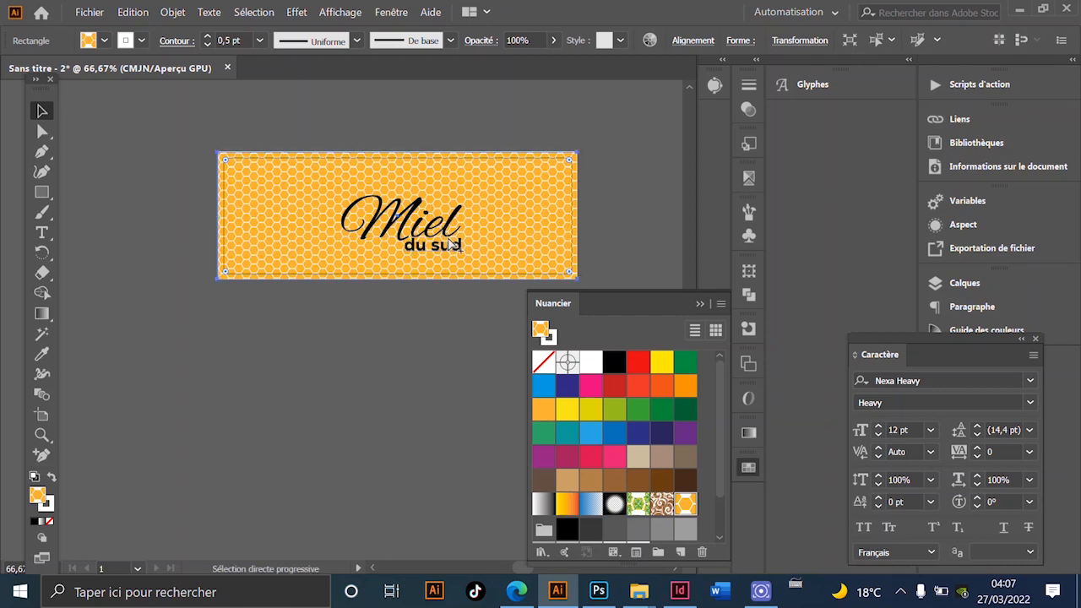
scroll(509, 216, "up", 1)
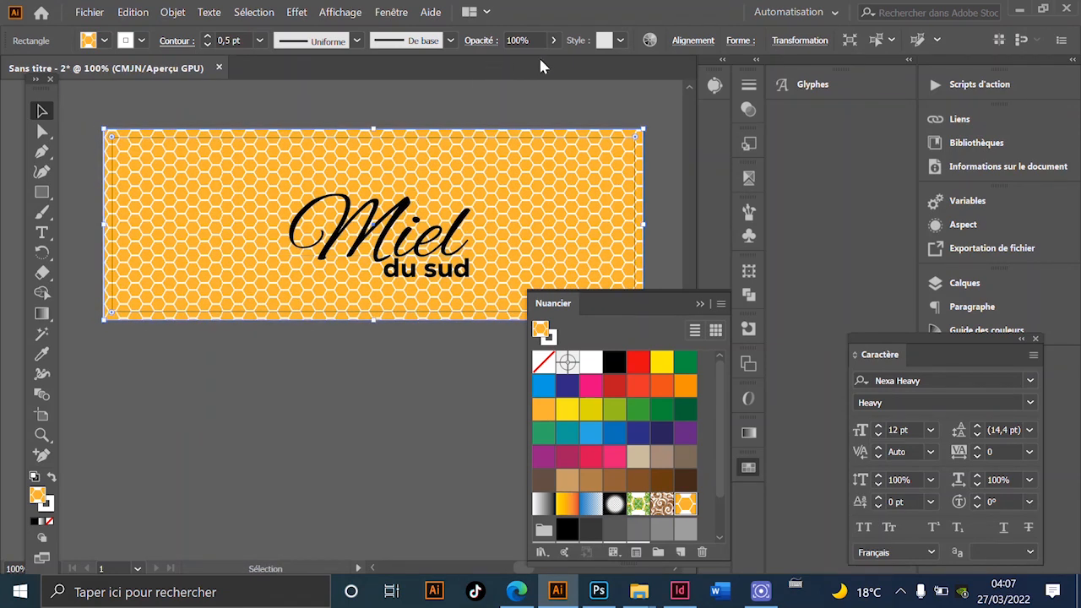
left_click(554, 39)
left_click_drag(529, 65, 518, 66)
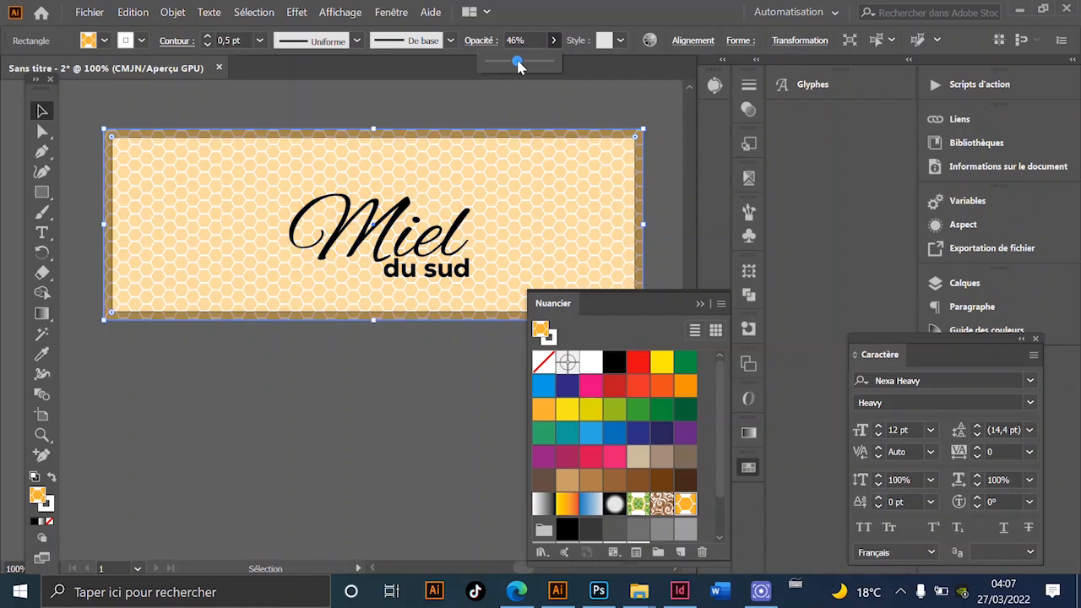
scroll(371, 346, "down", 1)
left_click(358, 362)
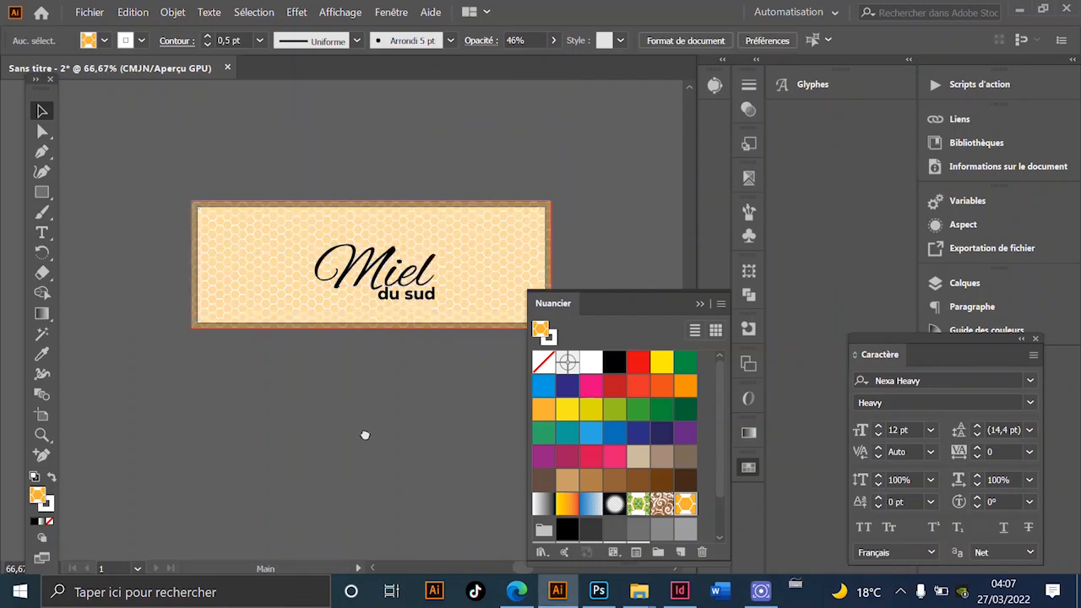
- Draw a second rectangle covering the whole label up to the bleed and give it a linear gradient fill
scroll(329, 388, "down", 1)
left_click_drag(41, 191, 140, 193)
left_click_drag(175, 150, 534, 276)
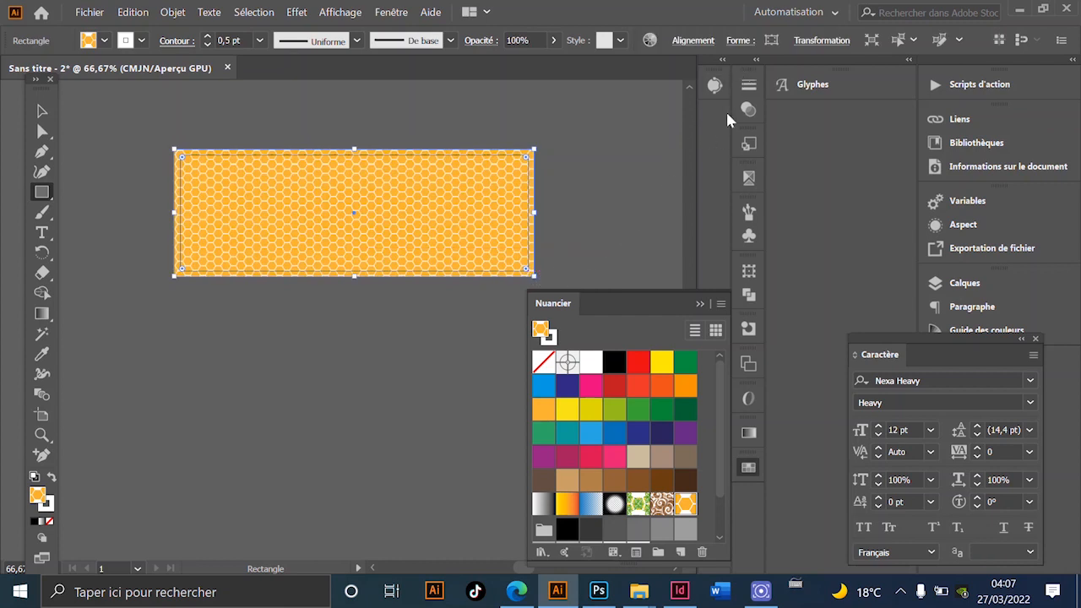
left_click(748, 432)
left_click(552, 376)
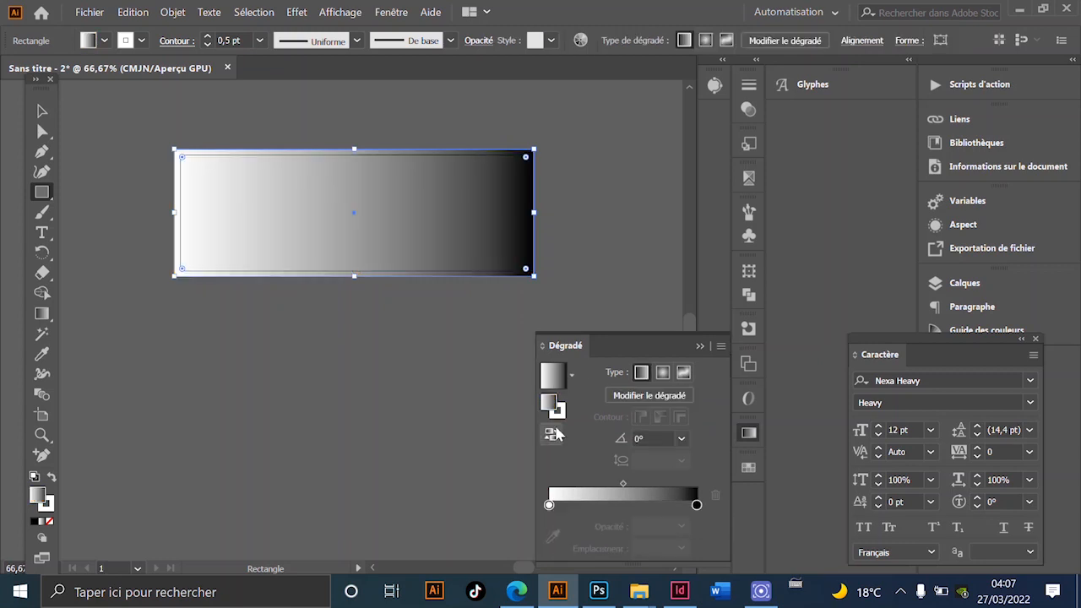
- Recolour the gradient to run from yellow, with its stop at about 2.5%, to orange at 100%
left_click(549, 505)
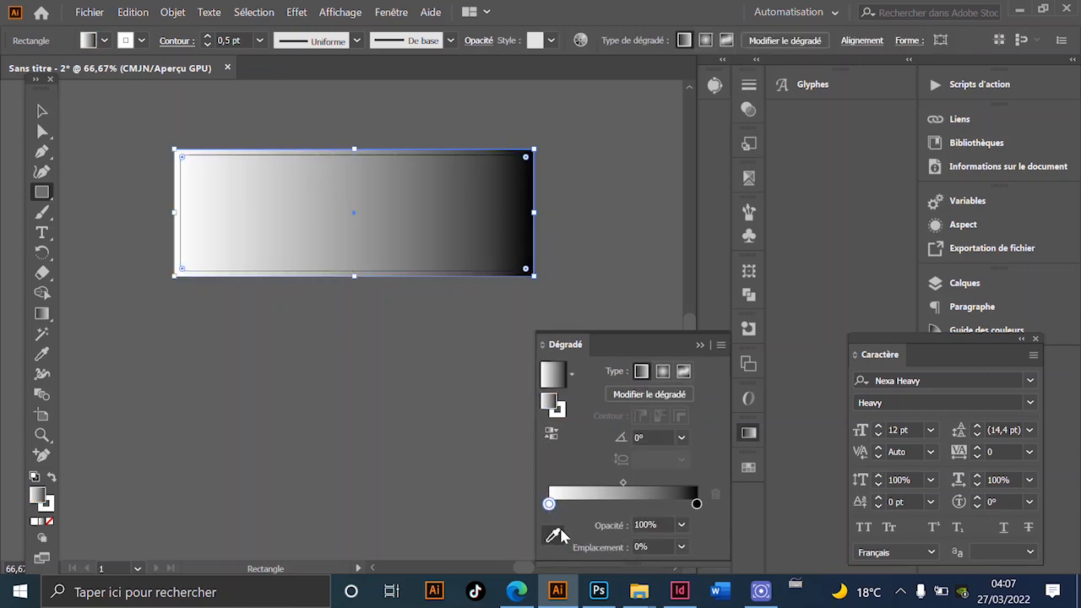
left_click(747, 468)
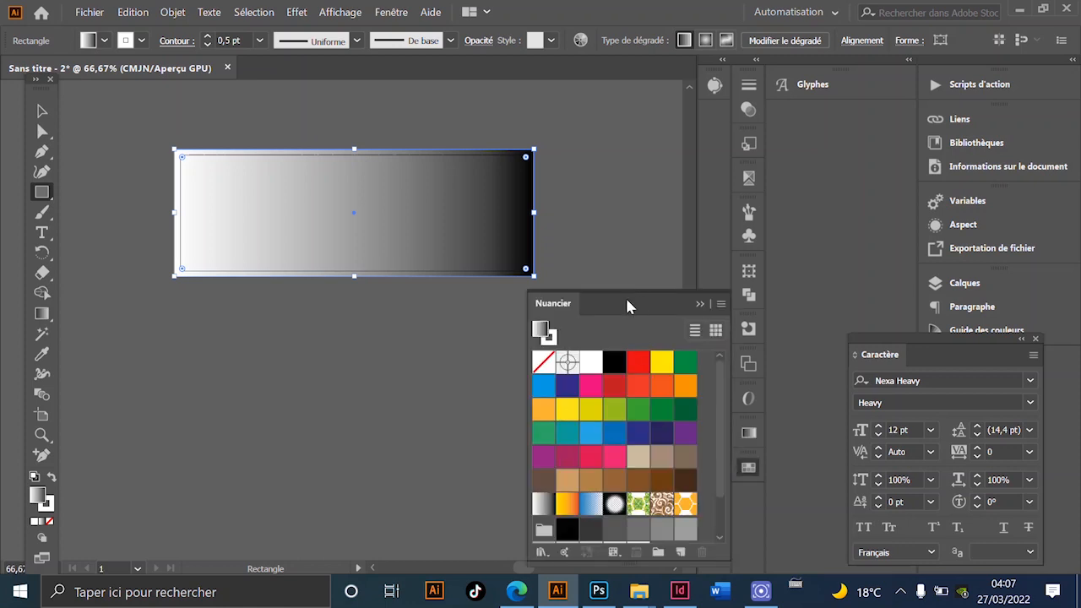
left_click_drag(551, 305, 376, 246)
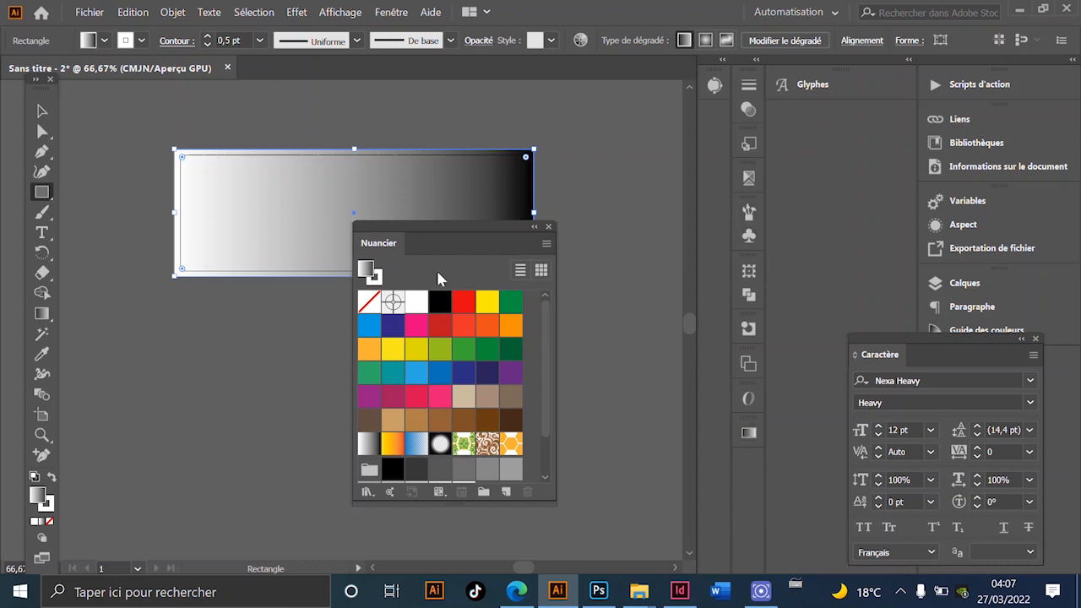
left_click(749, 433)
left_click_drag(395, 357, 554, 504)
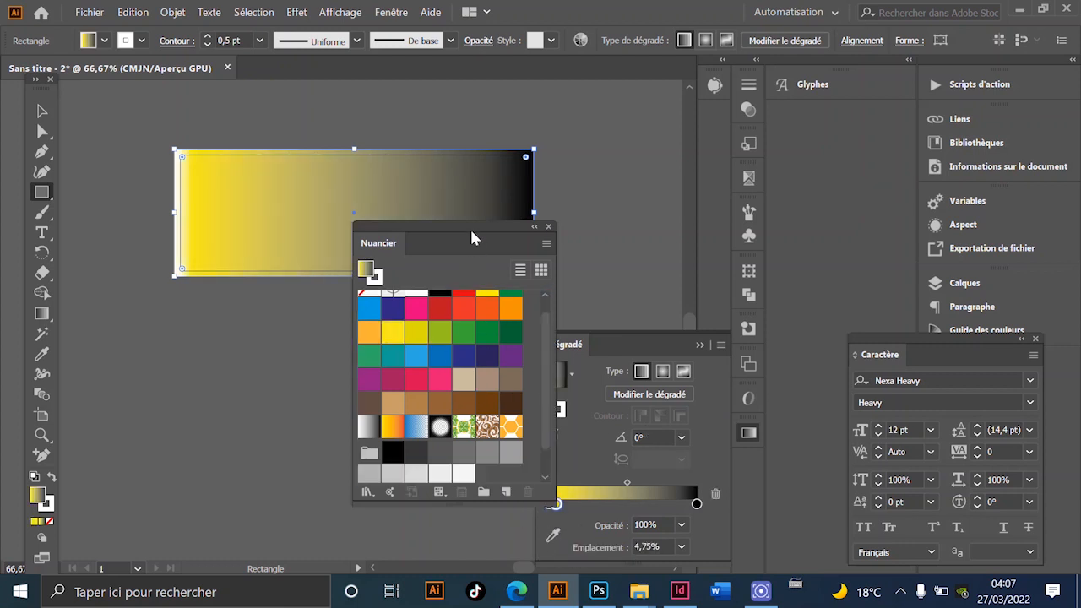
left_click_drag(422, 226, 325, 240)
left_click_drag(558, 508, 545, 539)
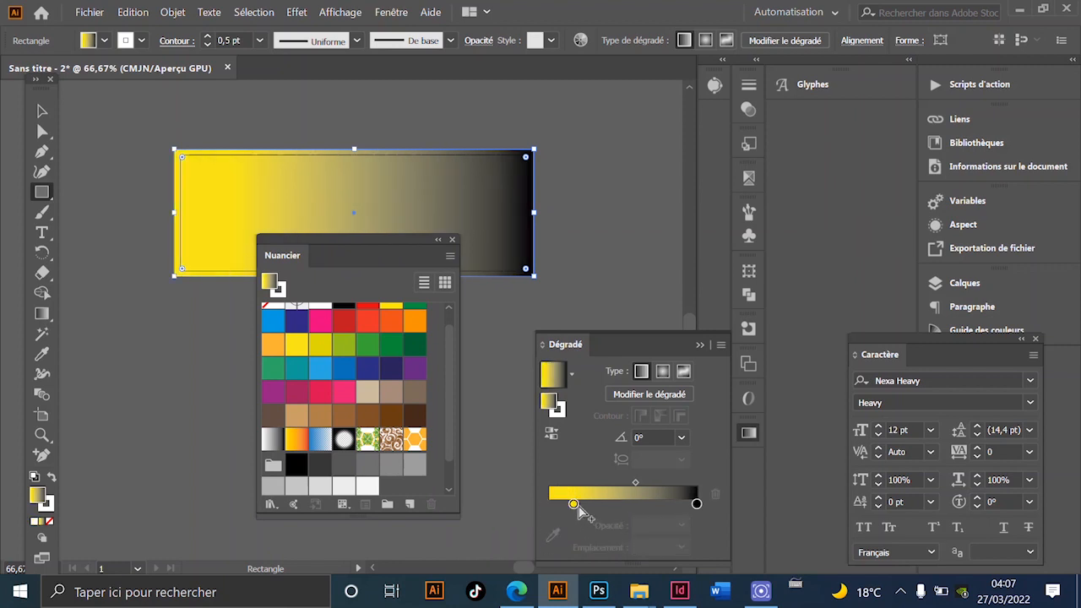
left_click_drag(578, 506, 552, 504)
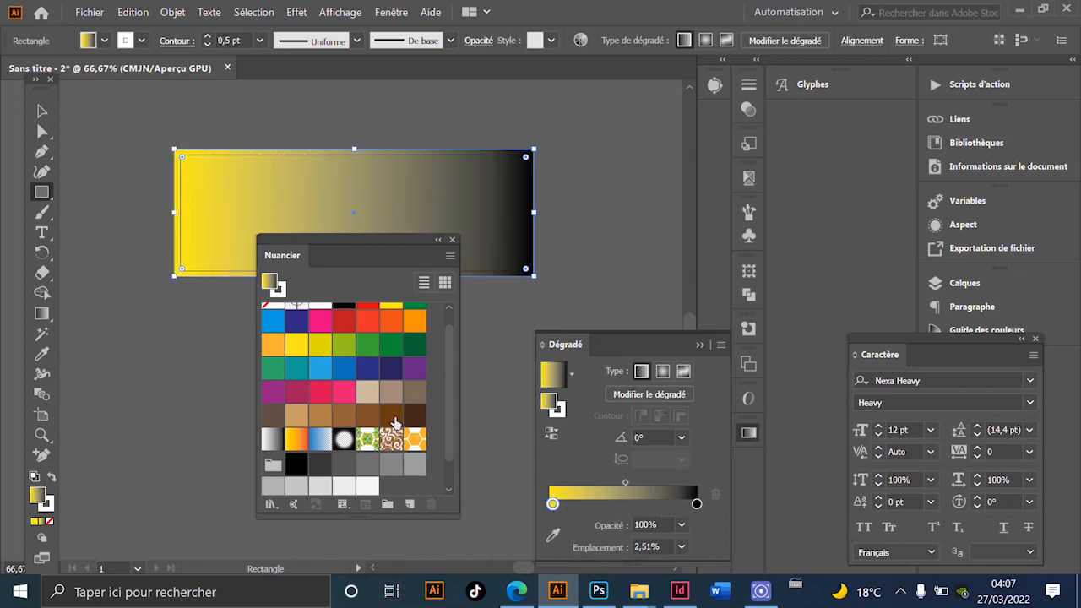
scroll(395, 422, "up", 1)
left_click_drag(421, 338, 694, 513)
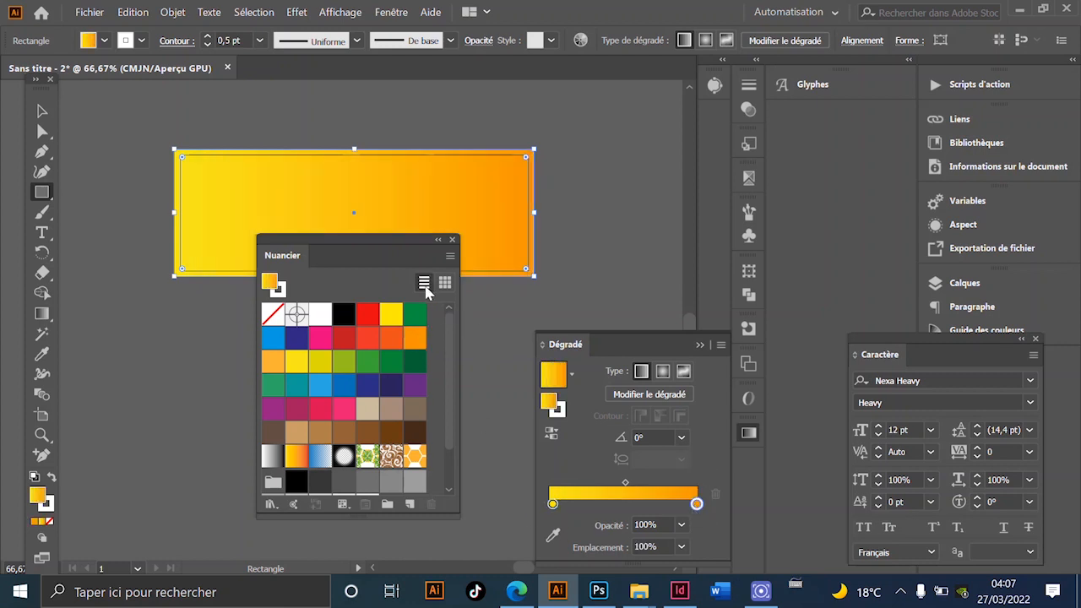
- Send the gradient rectangle to the back, behind the honeycomb pattern and text, and move the swatches out of the way
left_click(41, 111)
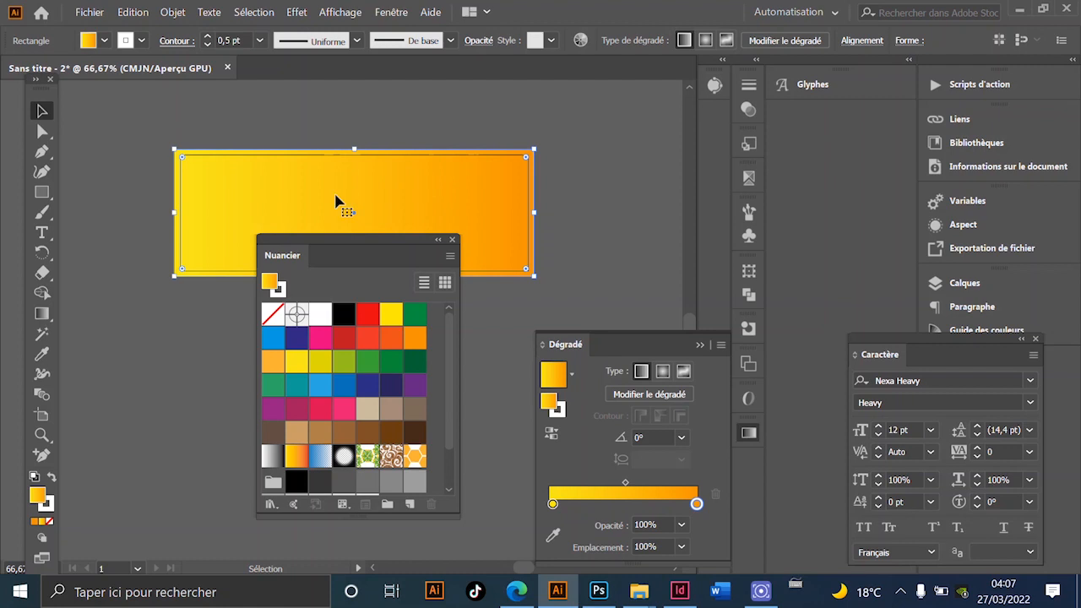
right_click(349, 203)
mouse_move(466, 466)
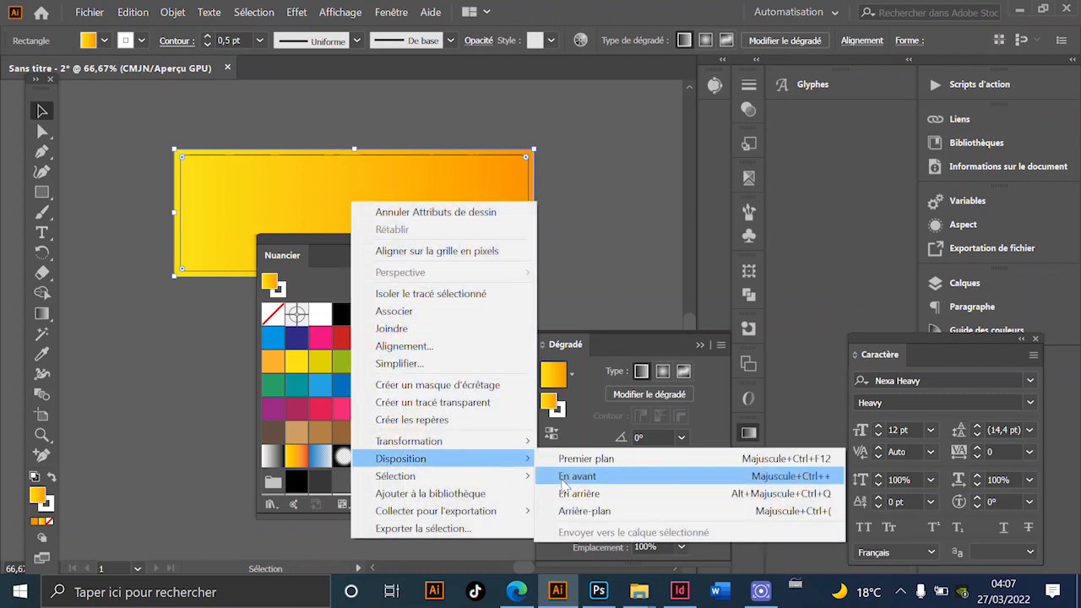
left_click(578, 507)
left_click(496, 301)
left_click_drag(403, 247, 326, 362)
- Select "Miel" and "du sud" together, shift them slightly up and to the left on the label, and deselect them
scroll(395, 218, "up", 2)
scroll(401, 216, "down", 2)
left_click_drag(402, 306, 446, 342, "space")
scroll(417, 187, "up", 1)
left_click(431, 295)
left_click(408, 264, "shift")
left_click_drag(424, 262, 413, 255)
left_click(433, 352)
left_click_drag(421, 393, 421, 325, "space")
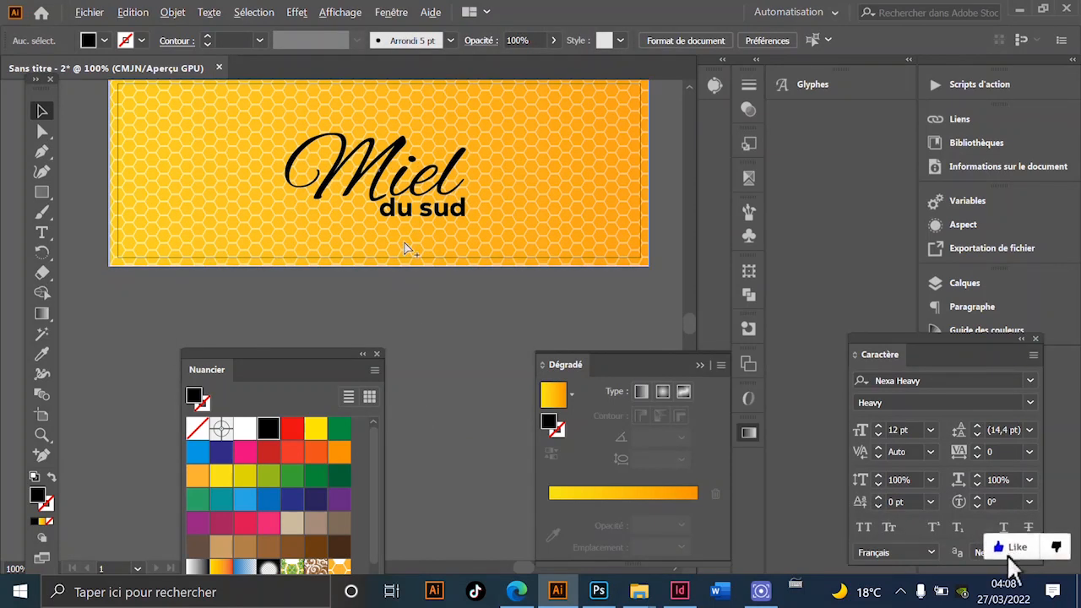
- Try to centre the separate "Miel" and "du sud" texts horizontally on the artboard, and undo the alignment
scroll(410, 248, "down", 1)
left_click(402, 215)
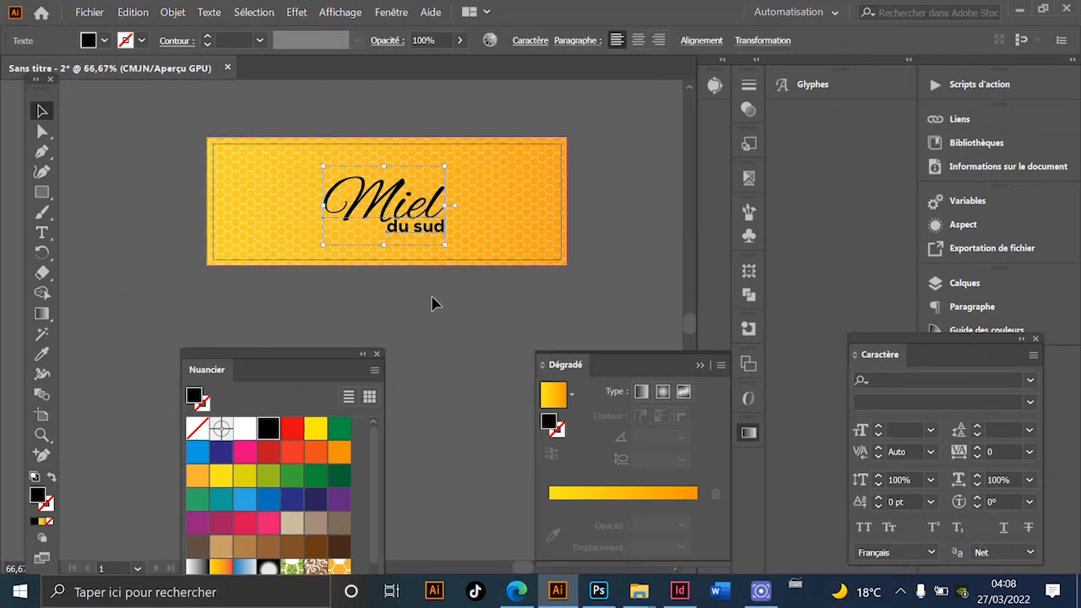
left_click(397, 254)
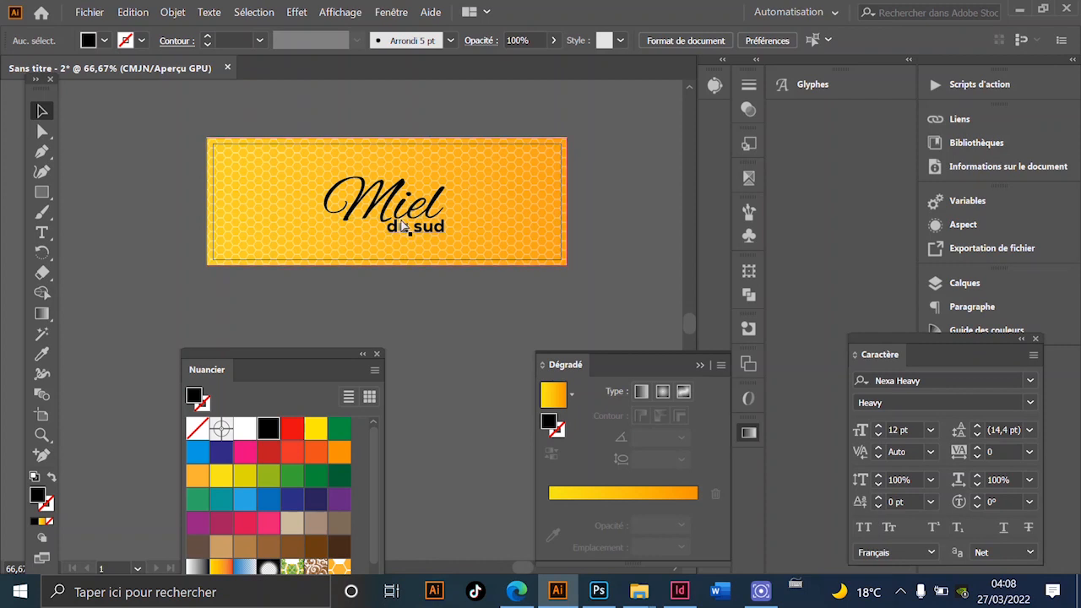
scroll(407, 227, "up", 1)
left_click(407, 229)
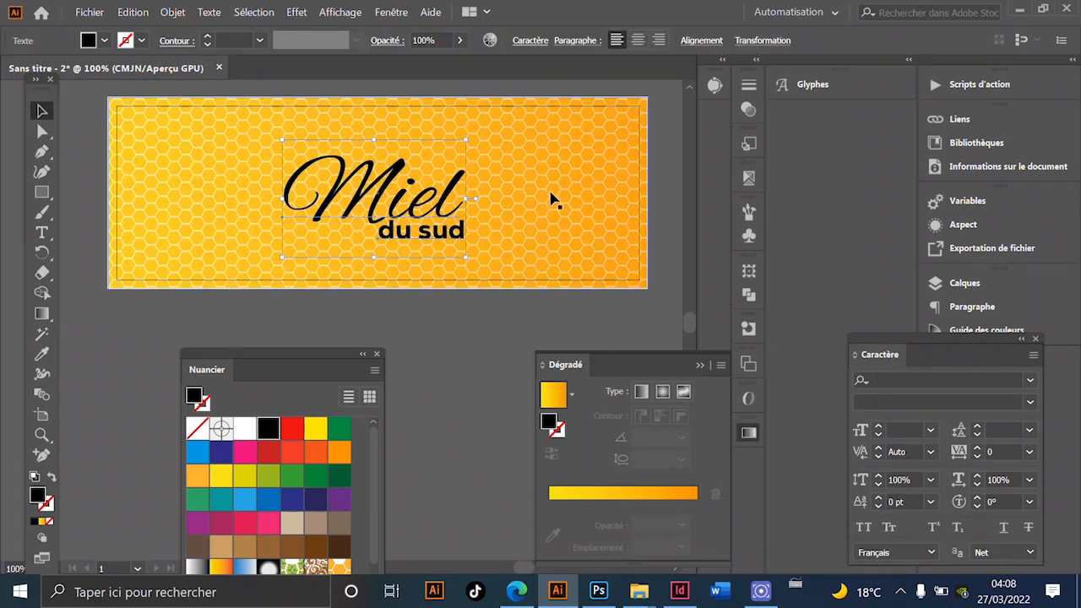
left_click(701, 49)
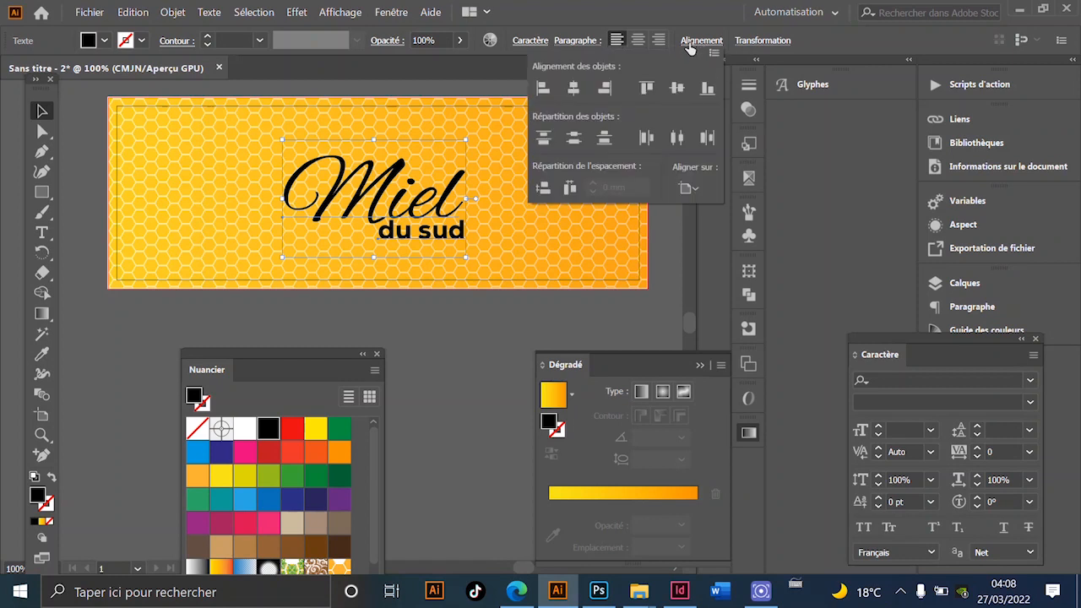
left_click(688, 189)
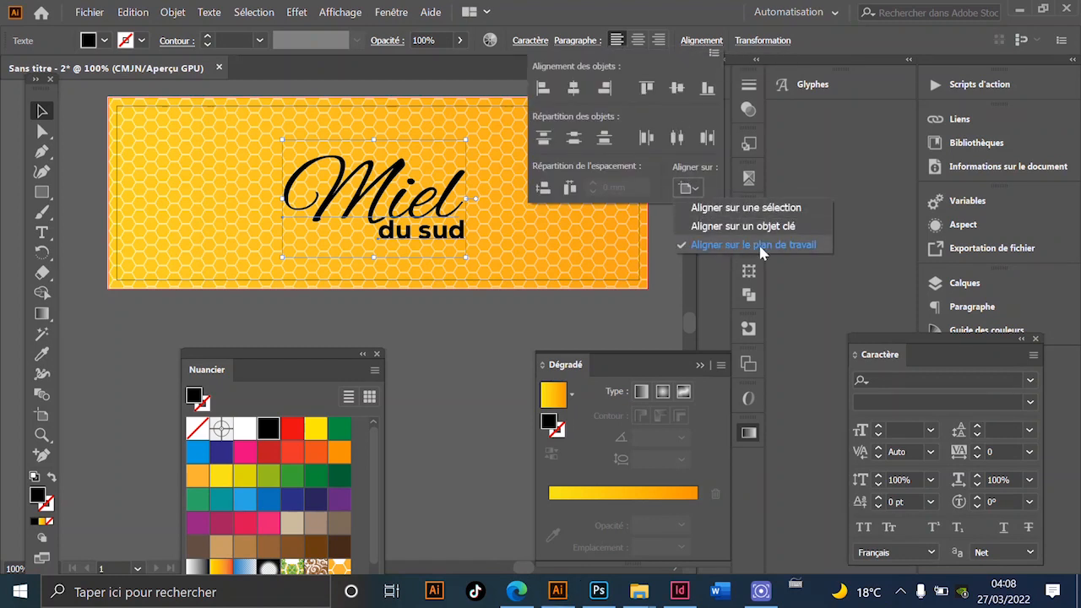
left_click(588, 109)
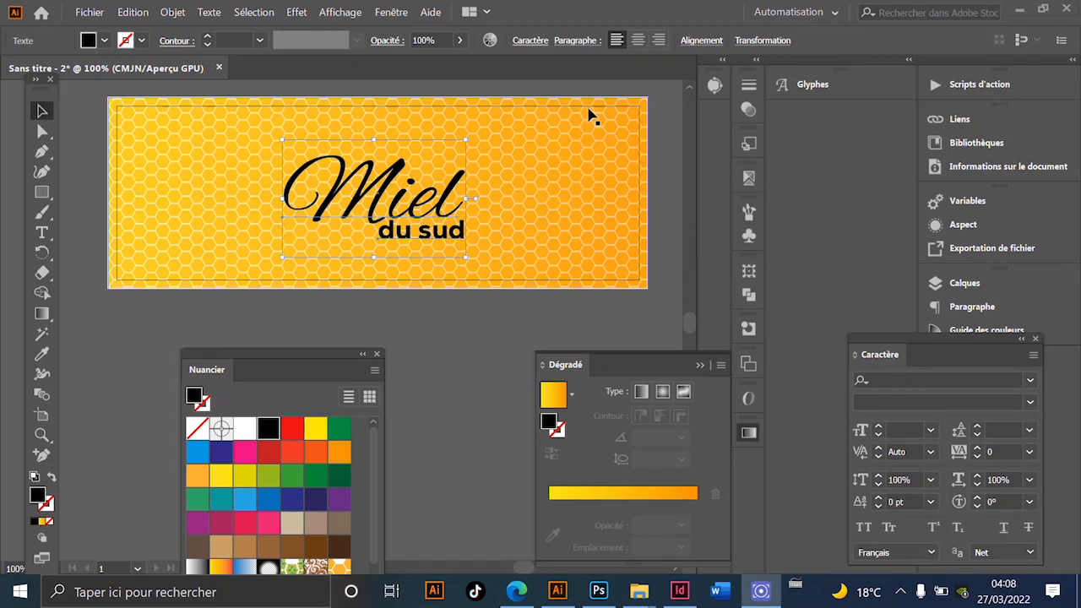
left_click(700, 45)
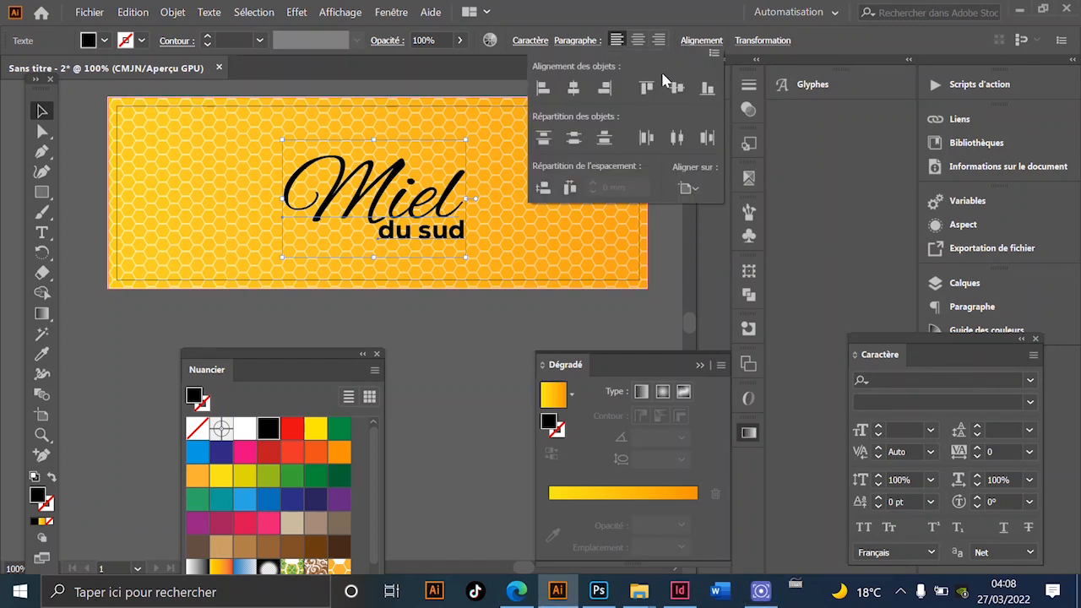
left_click(573, 88)
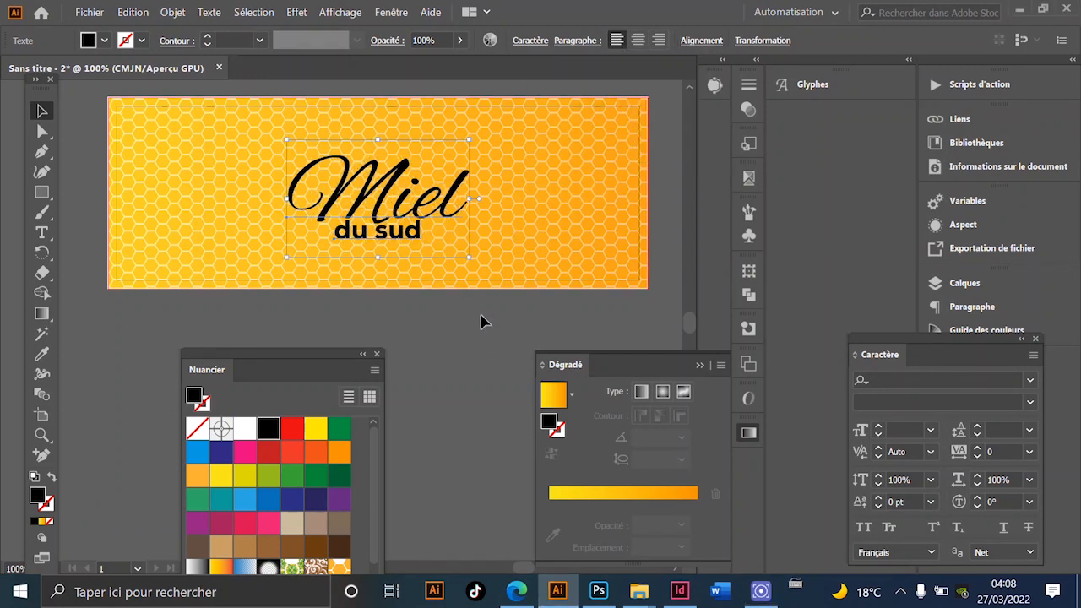
key("ctrl+z")
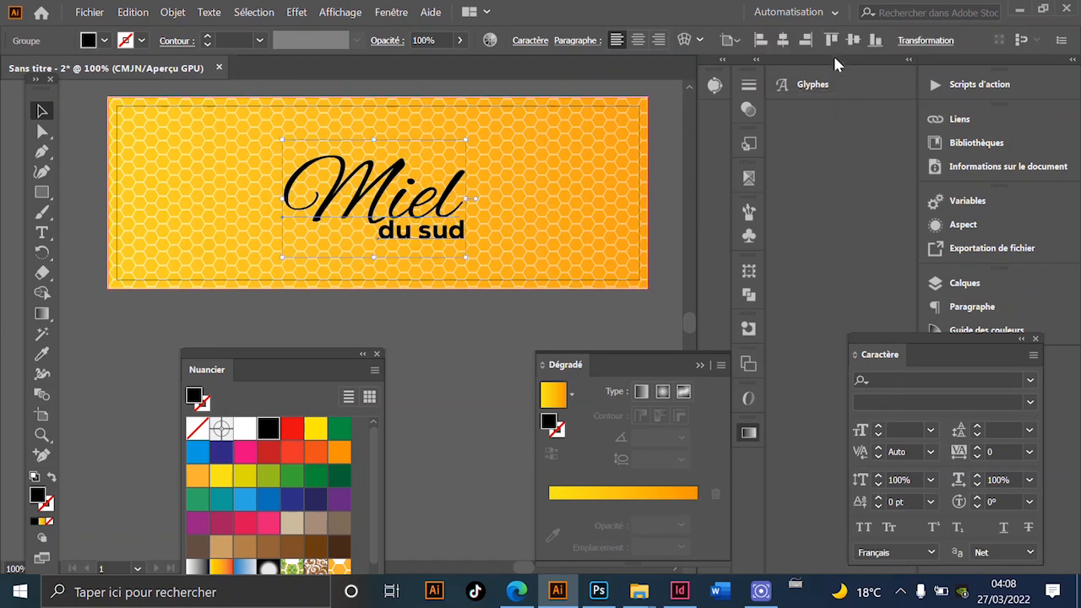
- Group "Miel" with "du sud", centre the group horizontally on the artboard, and deselect it
left_click(784, 42)
left_click(446, 325)
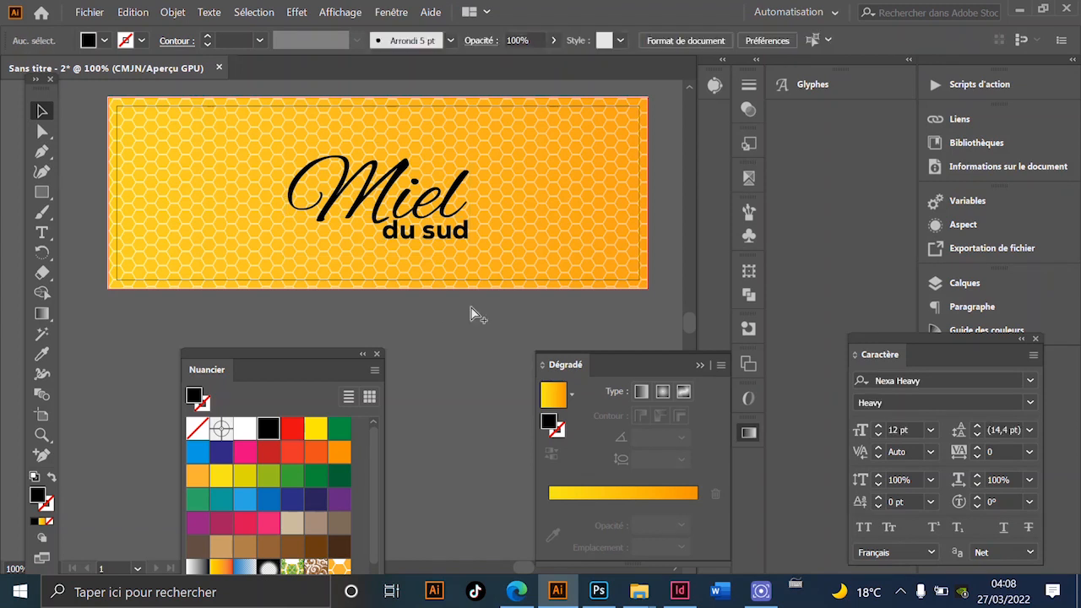
key("ctrl+minus")
left_click_drag(502, 250, 436, 272)
scroll(479, 174, "up", 1)
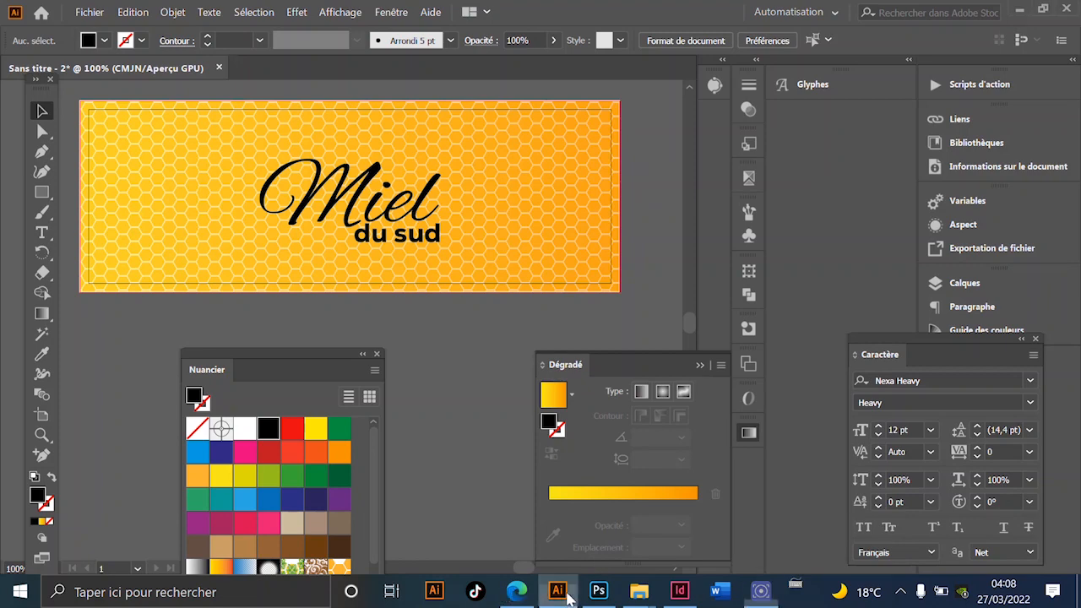
- Switch to the Edge browser, search Bing for "feuille verte" and browse the image results for a suitable leaf
left_click(517, 592)
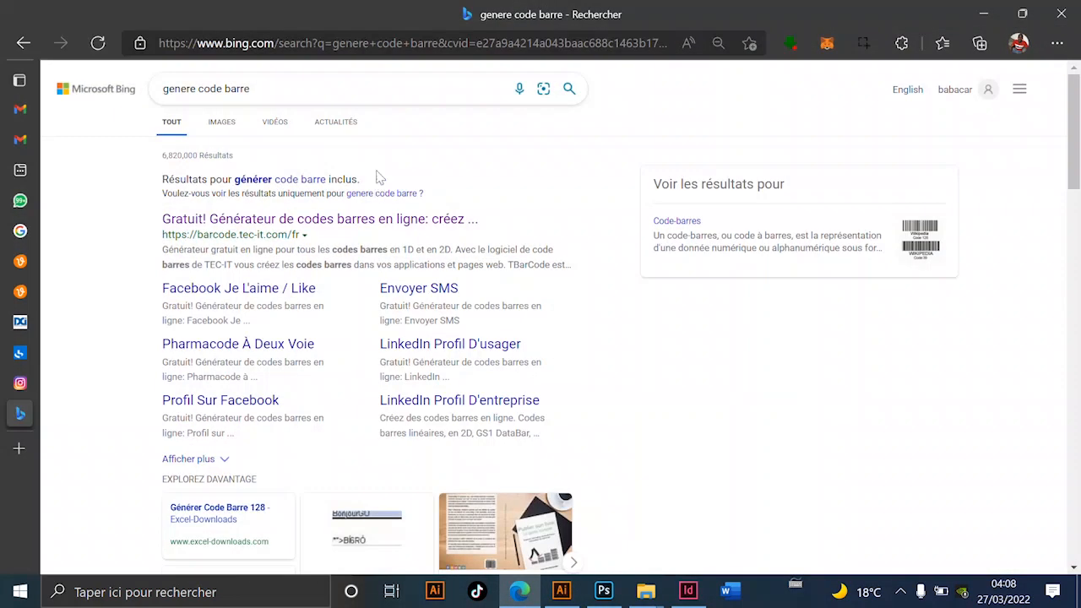
left_click(311, 86)
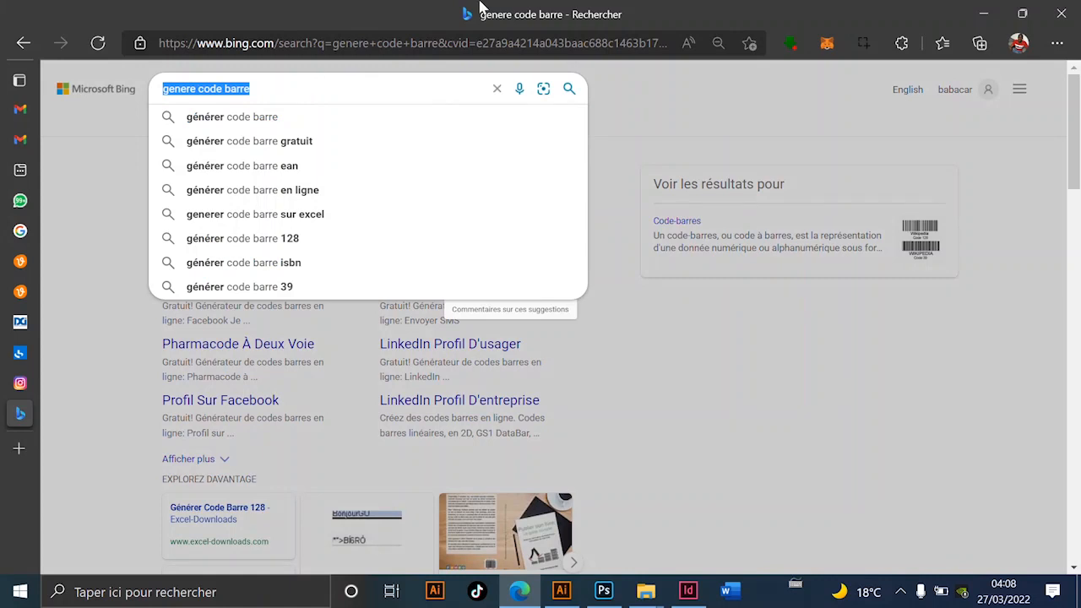
type("feuil")
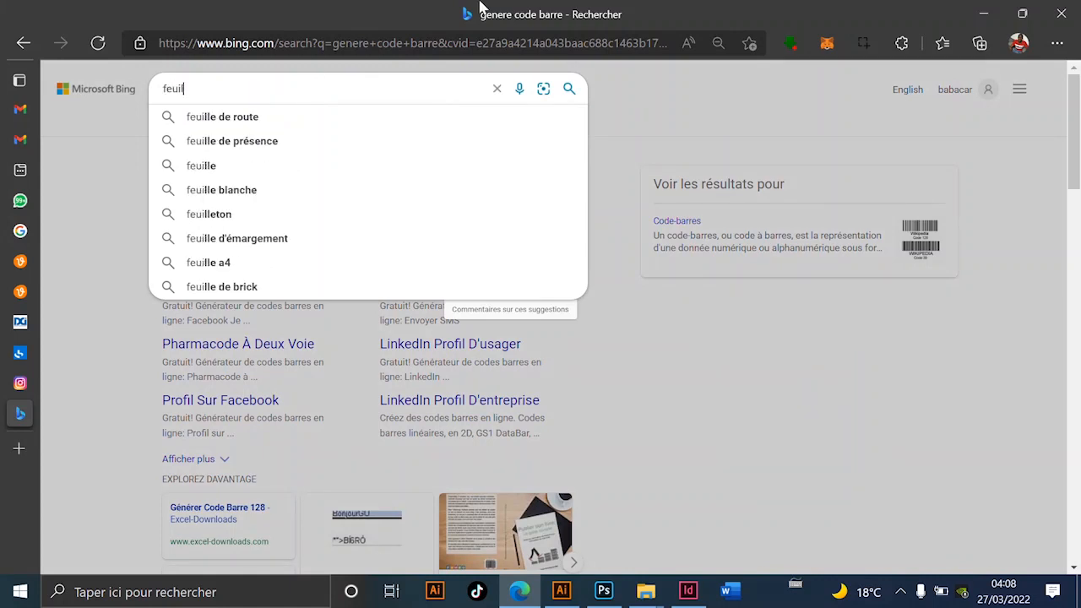
type("le verte")
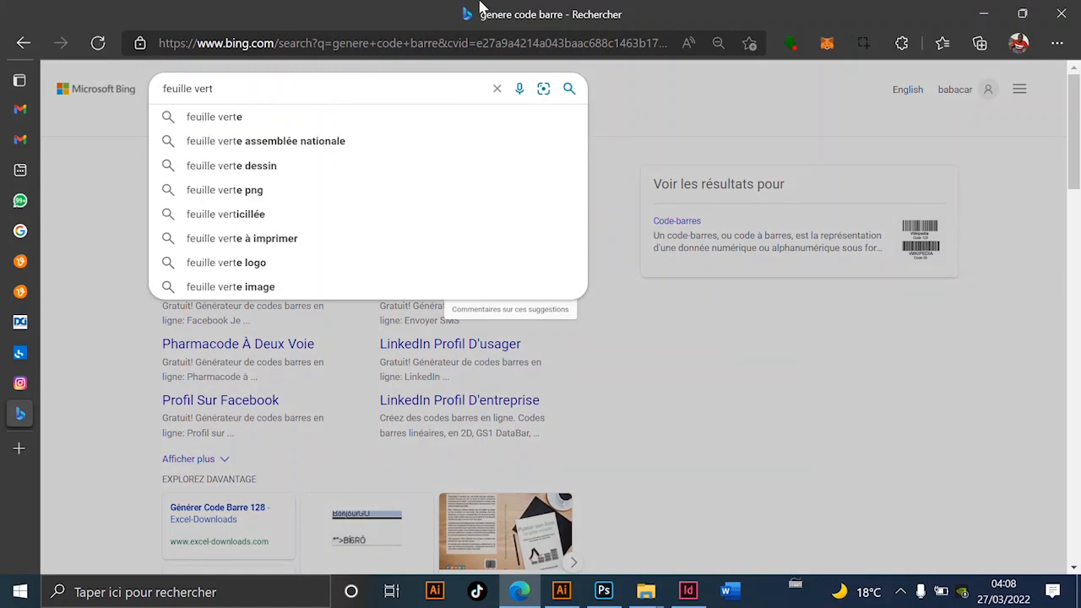
key("Return")
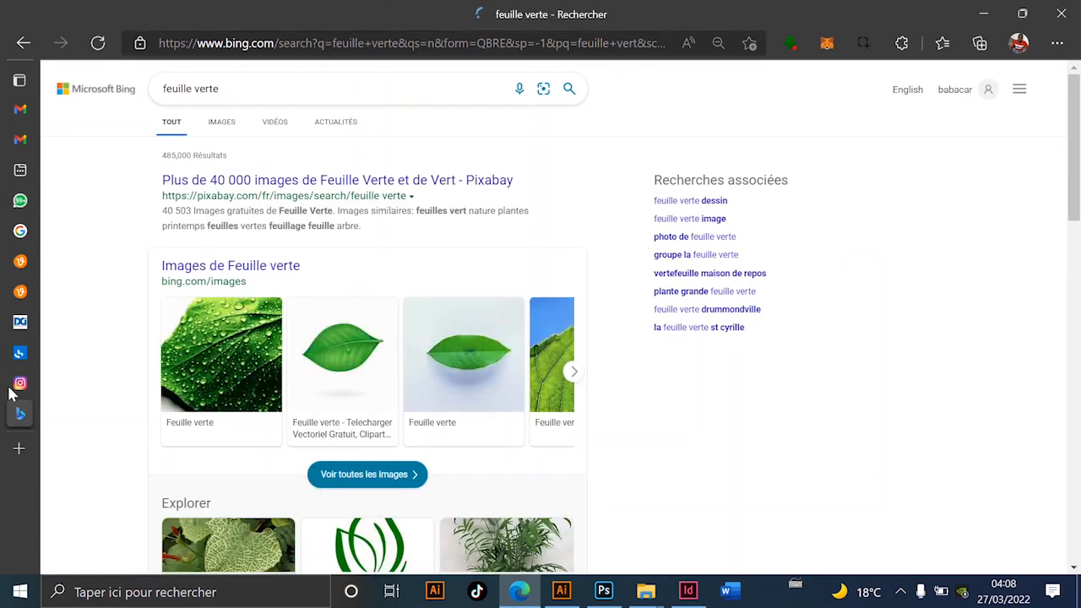
left_click(225, 126)
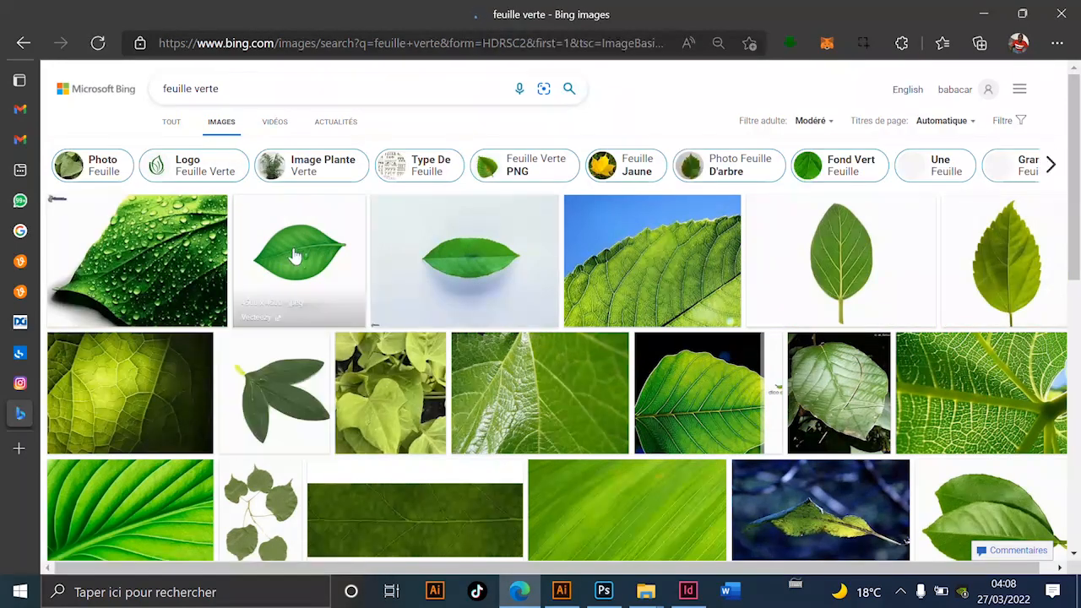
scroll(358, 290, "down", 4)
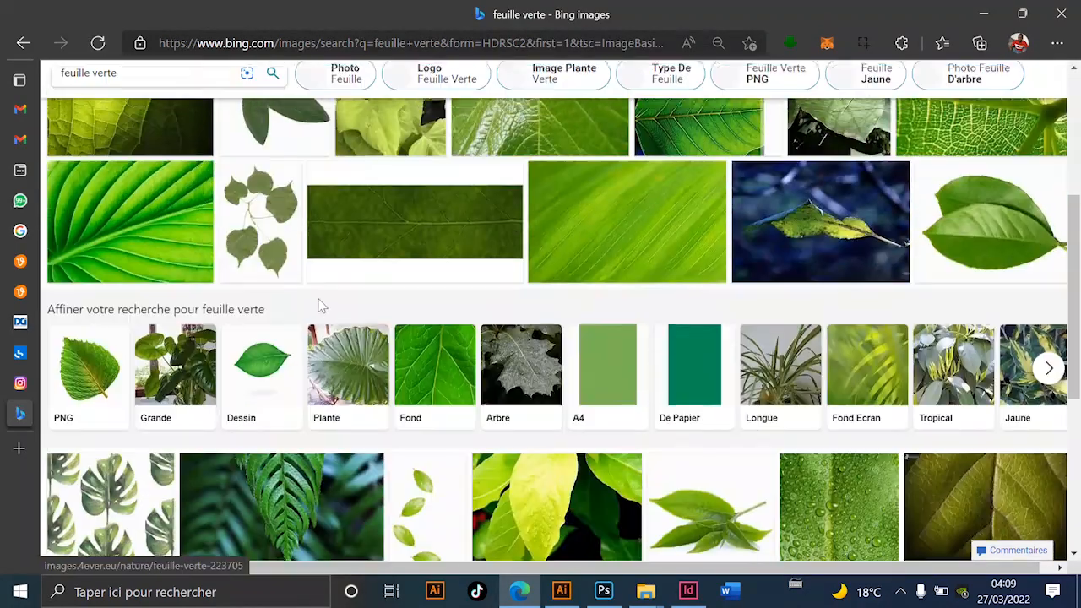
scroll(317, 304, "up", 1)
scroll(325, 297, "down", 3)
scroll(321, 297, "up", 5)
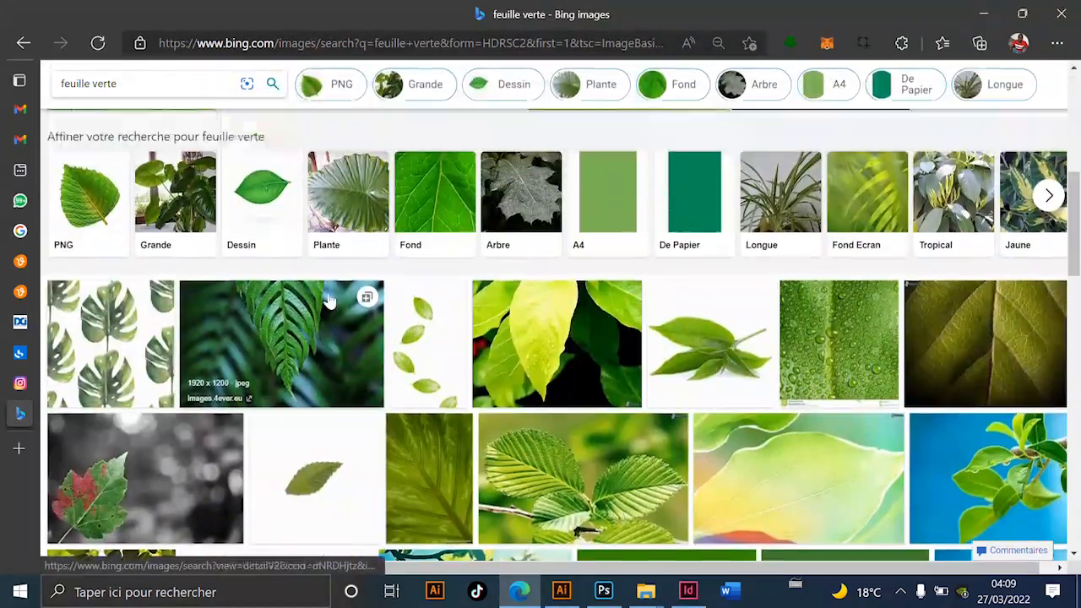
- Refine the image search to "feuille verte vector"
left_click(295, 99)
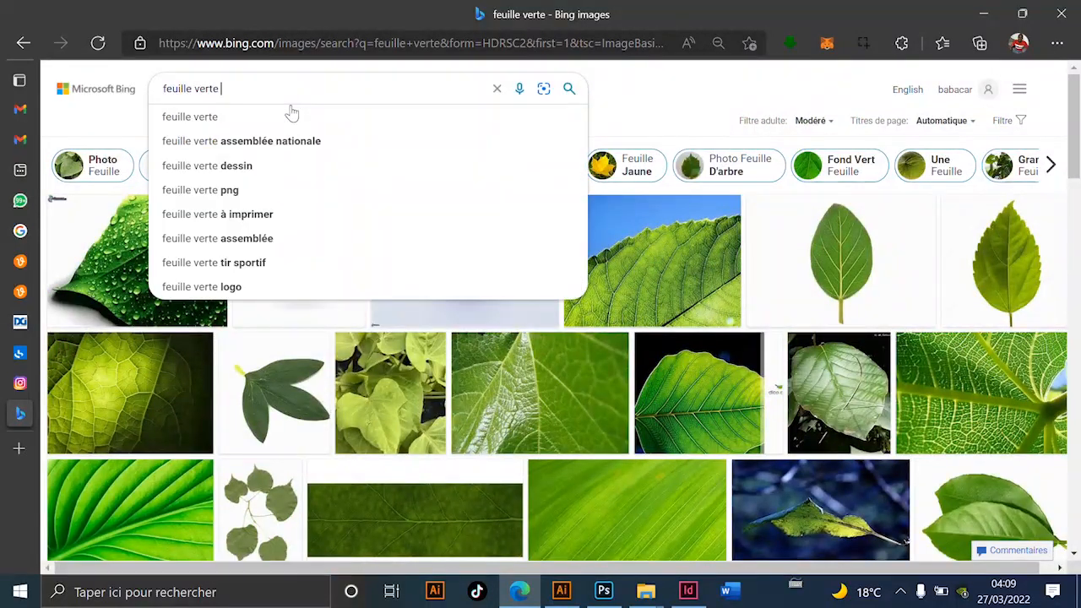
type("vecto")
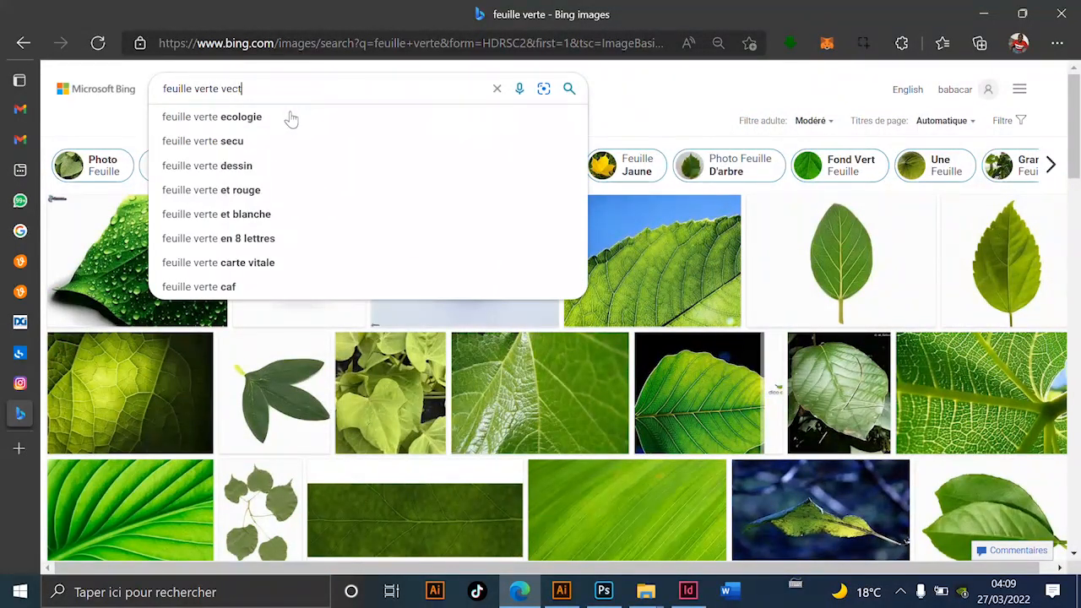
type("r")
key("Return")
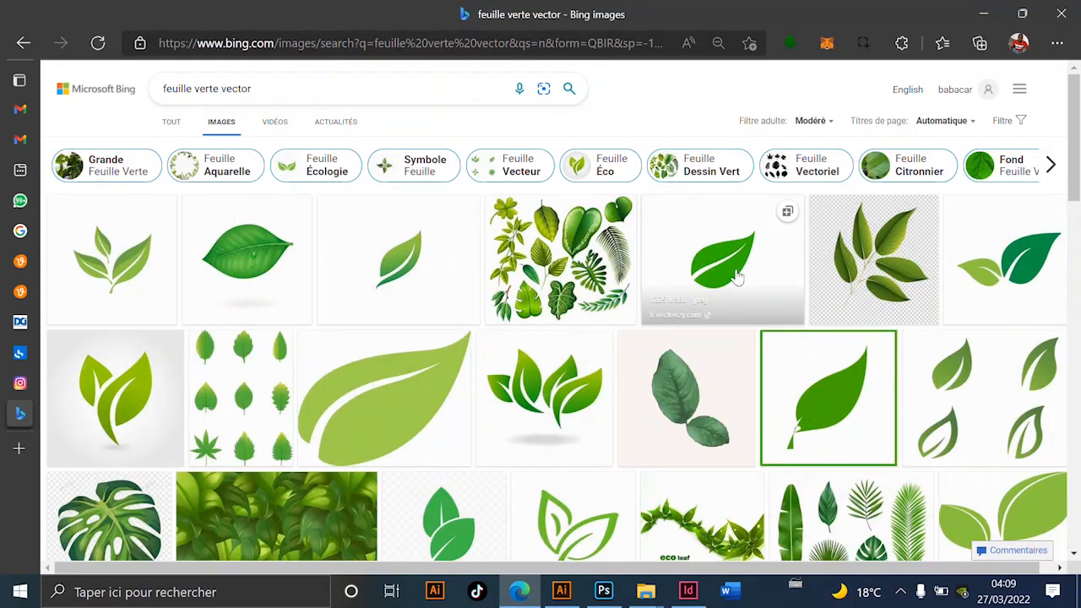
- Open the flat green leaf image from vecteezy with a white central vein and copy the picture
left_click(711, 289)
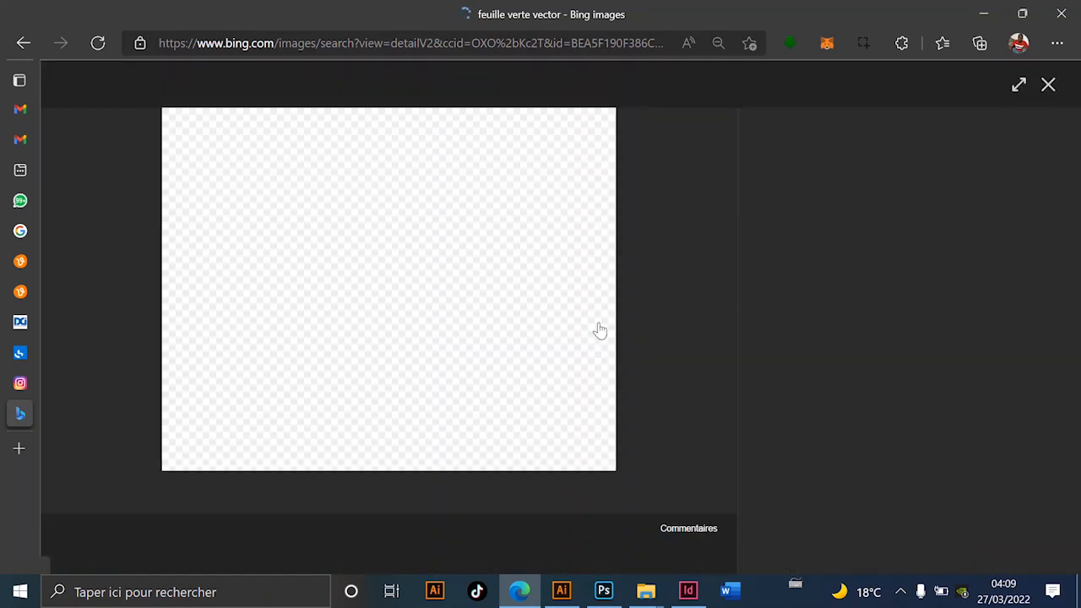
right_click(418, 299)
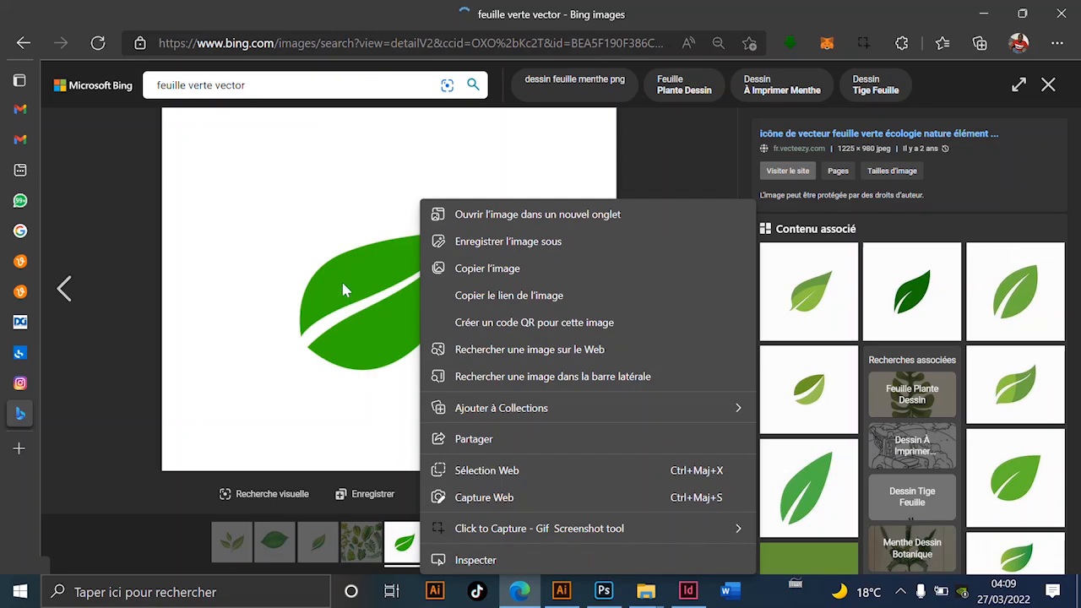
left_click(487, 268)
- Switch back to Illustrator, paste the leaf picture beside the label, and undo the last stray change
left_click(983, 13)
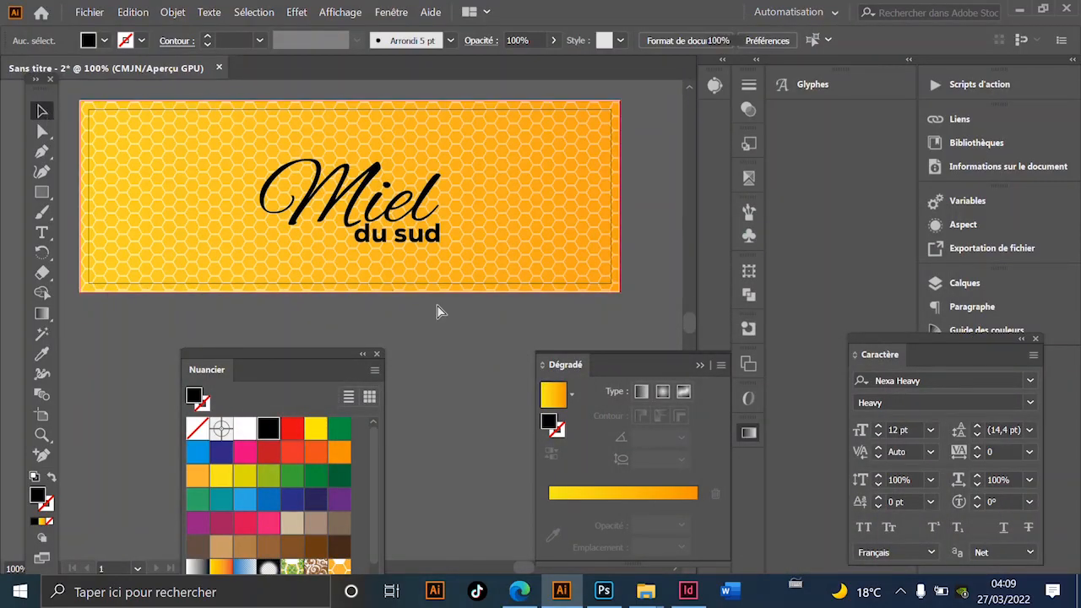
key("ctrl+v")
scroll(375, 290, "down", 3)
left_click_drag(405, 279, 226, 198)
left_click_drag(172, 235, 329, 244)
key("ctrl+z")
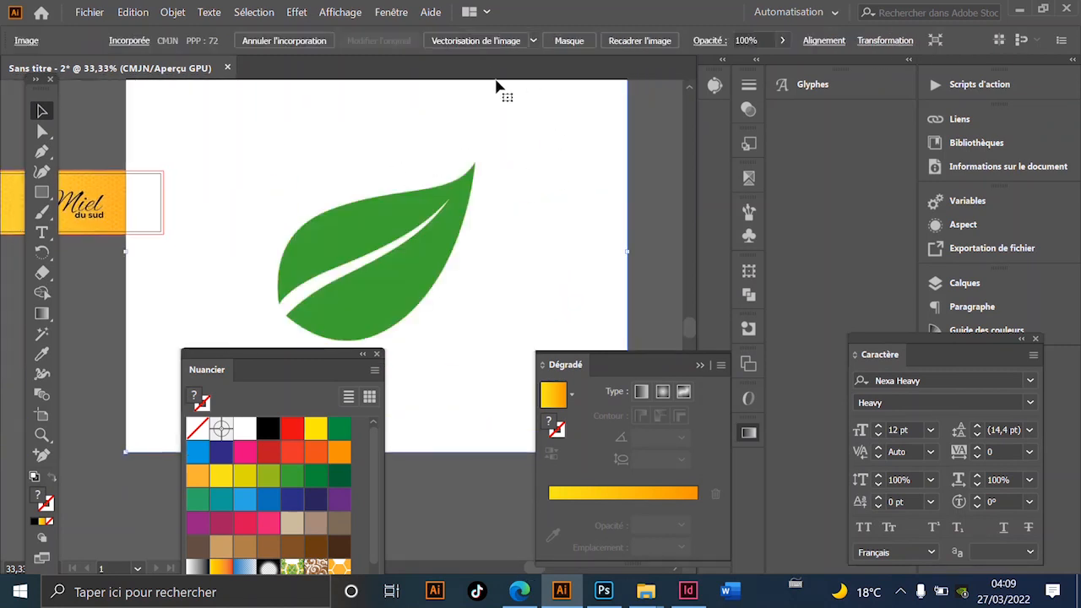
- Trace the pasted leaf image with the "Photo haute fidélité" preset, expand the tracing into paths, and deselect it
left_click(535, 40)
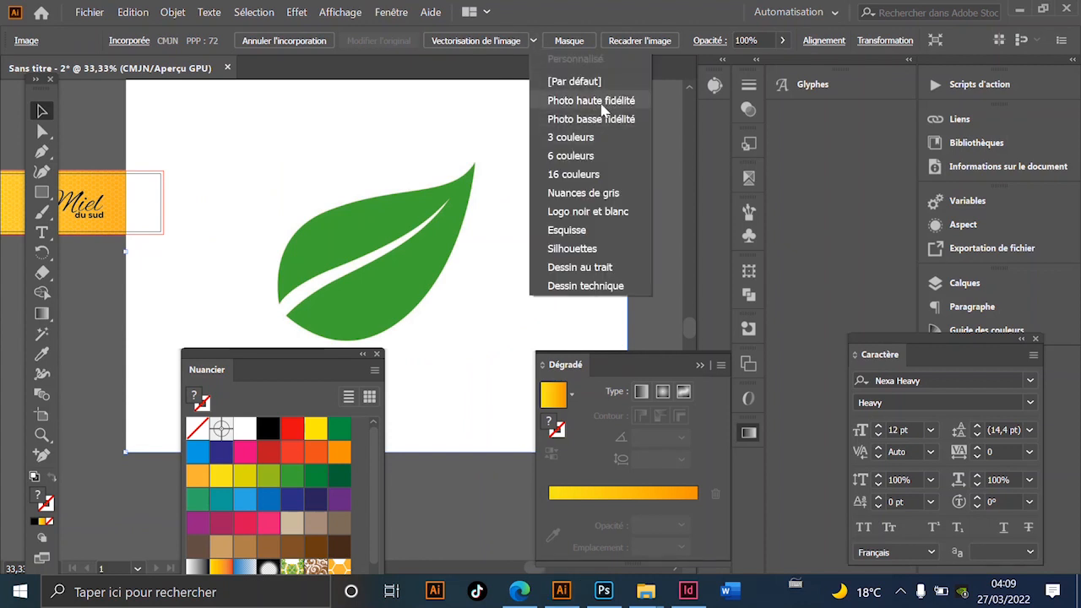
left_click(604, 99)
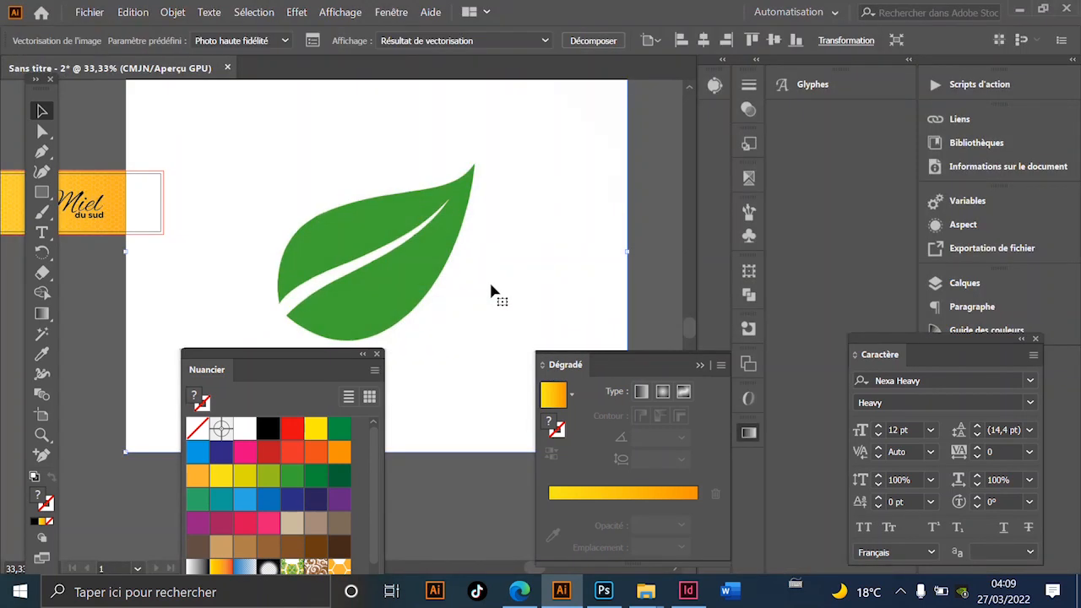
left_click(593, 41)
key("ctrl+minus")
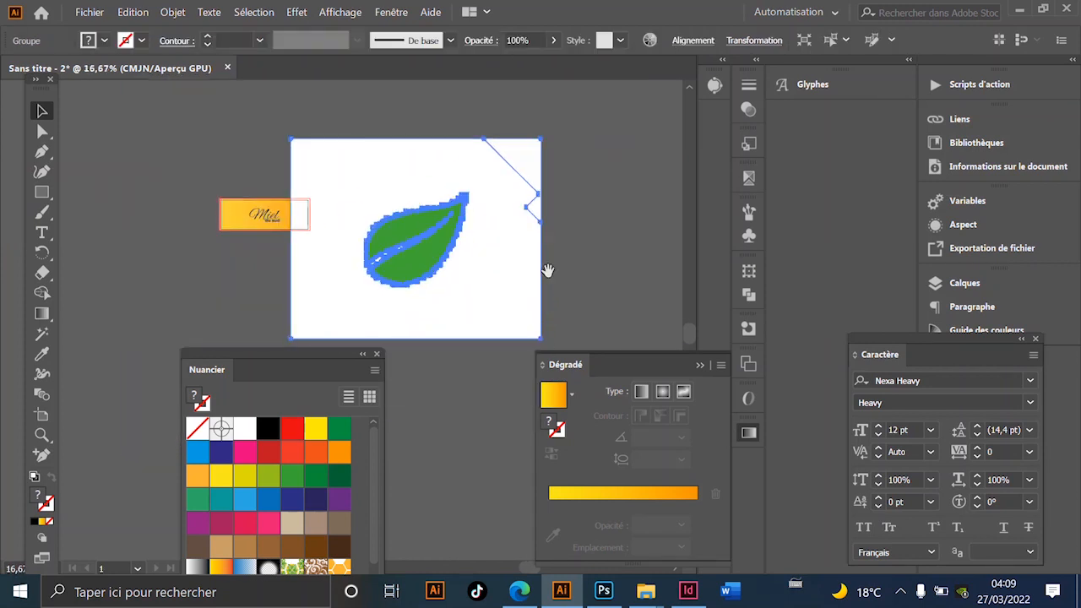
left_click(544, 211)
- Directly select the white background path around the traced leaf and delete it
scroll(506, 245, "up", 6)
scroll(389, 211, "down", 5)
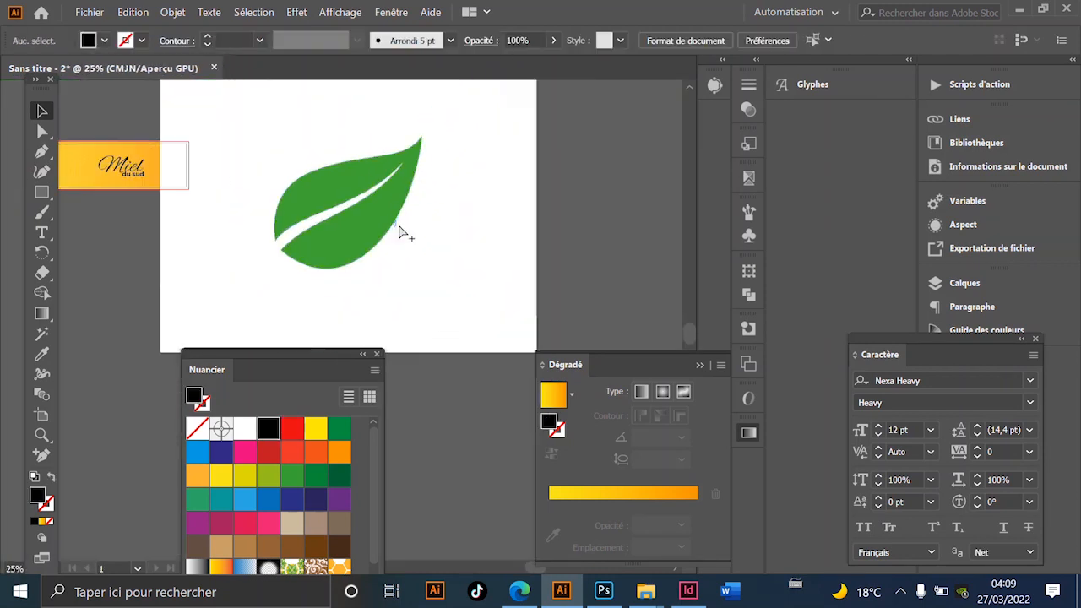
key("a")
left_click(437, 229)
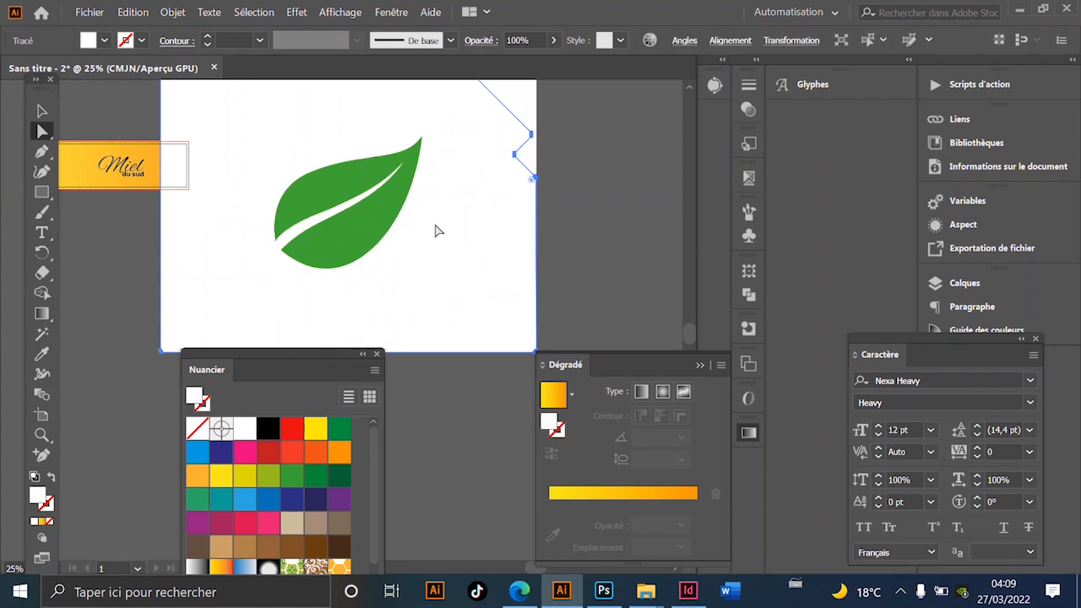
key("Delete")
- Cut the green leaf path, delete all leftover white fragments of the tracing, and paste the leaf back in front in place
scroll(378, 156, "up", 3)
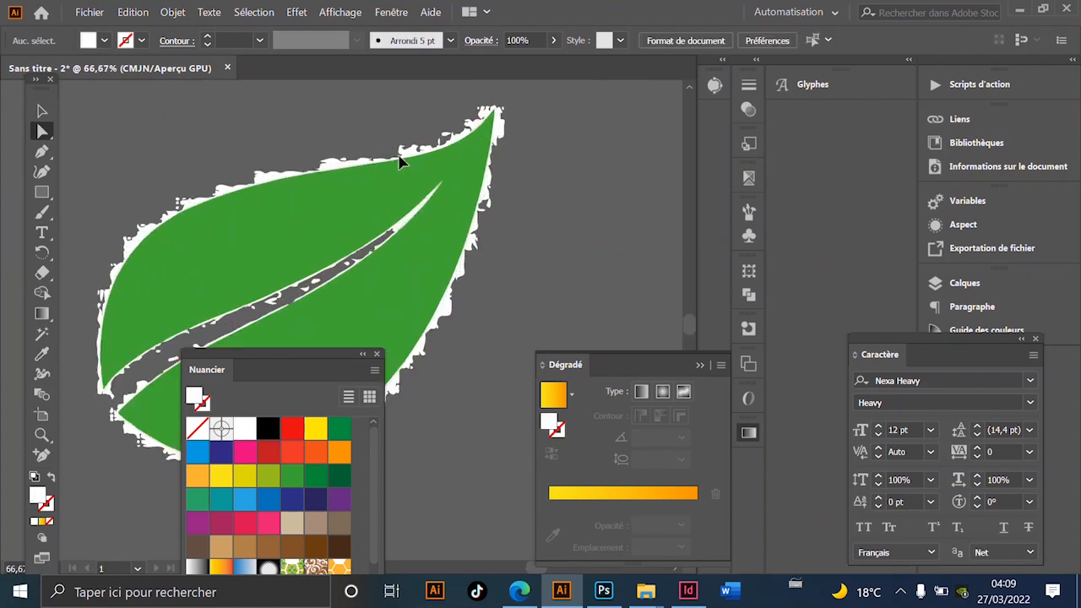
left_click(457, 288)
left_click(441, 320)
left_click(433, 260)
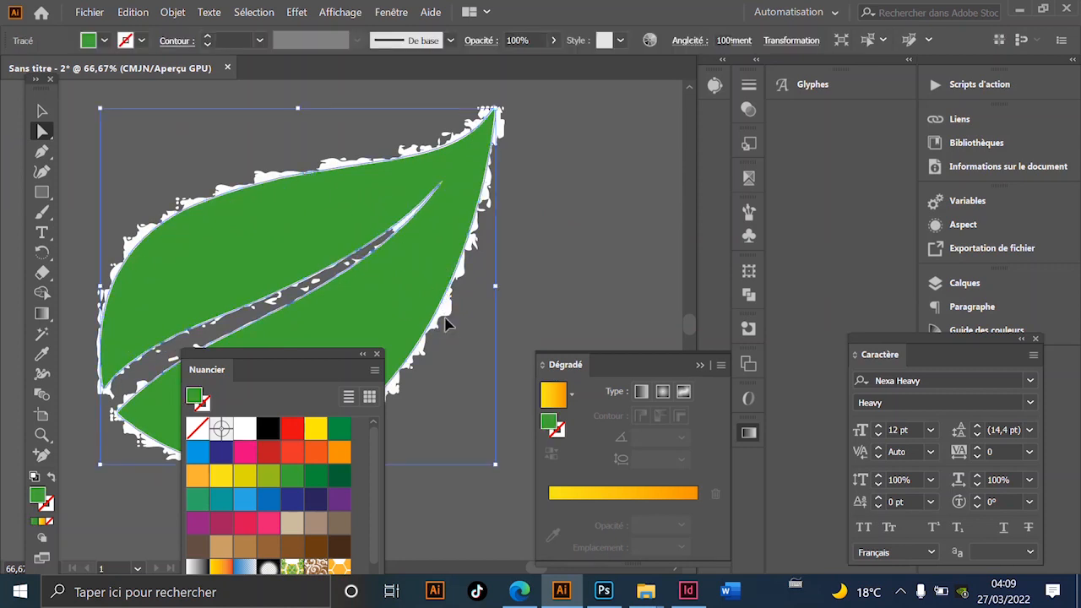
key("Delete")
scroll(436, 197, "down", 3)
scroll(438, 275, "down", 2)
left_click_drag(671, 98, 356, 305)
key("Delete")
key("ctrl+f")
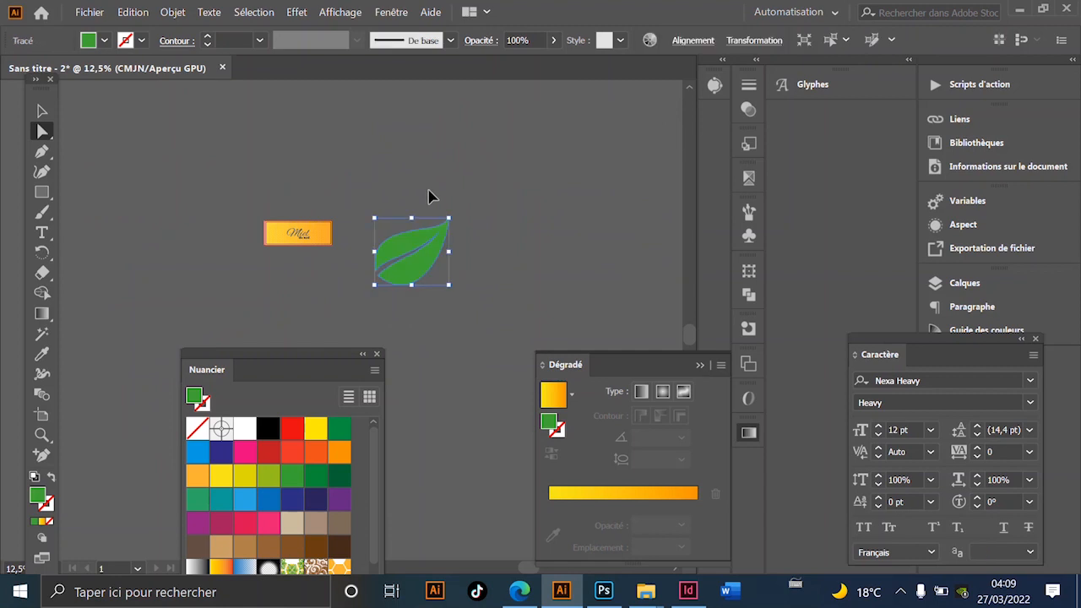
- Select the whole green leaf and scale it down proportionally to a small fraction of its size
scroll(450, 220, "up", 3)
left_click(474, 232)
scroll(402, 274, "down", 3)
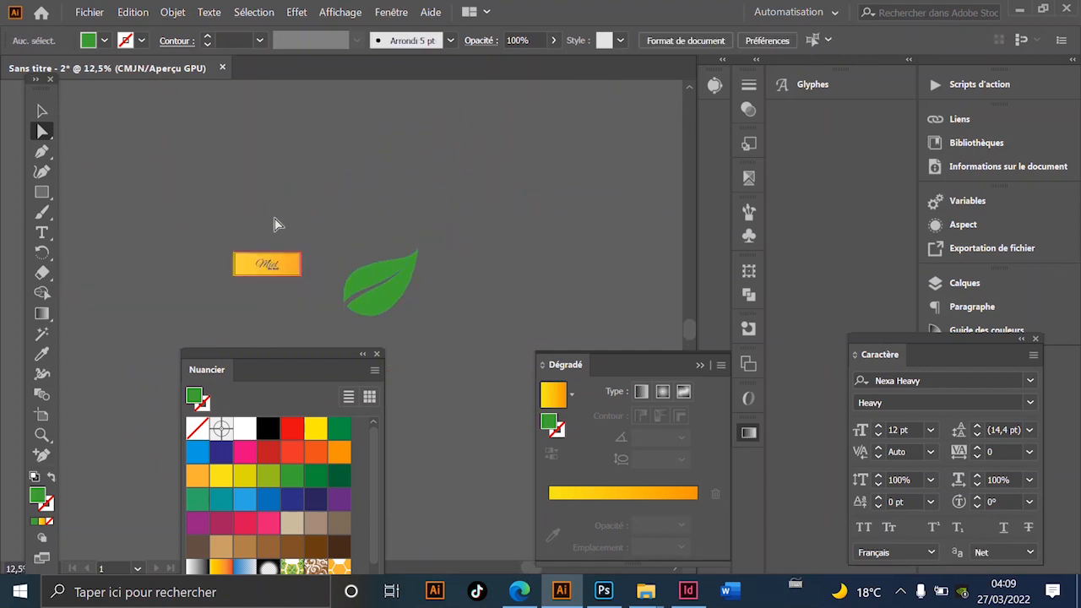
left_click(414, 306)
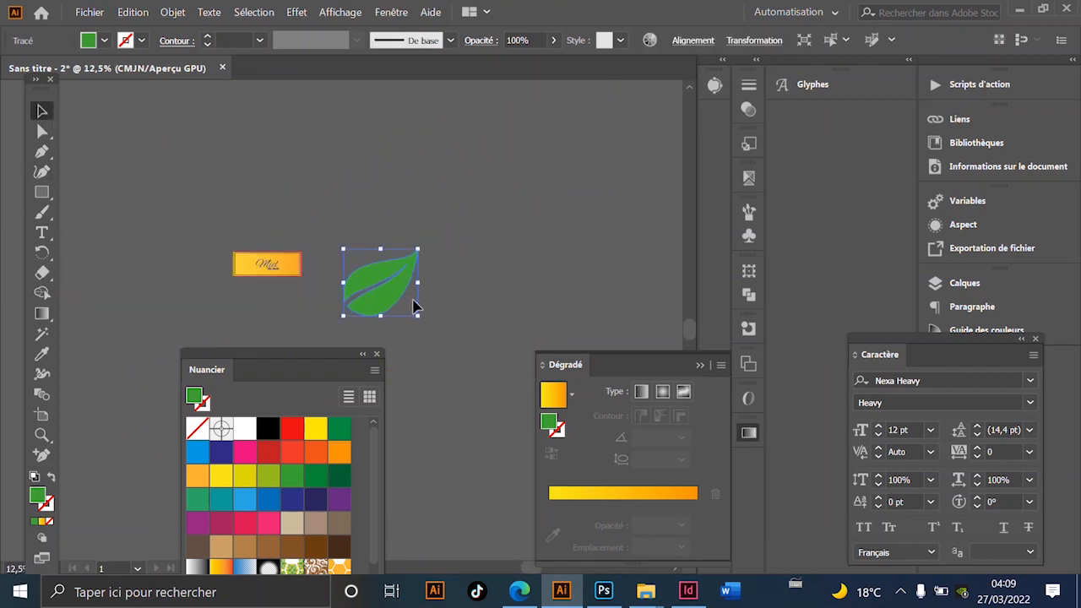
left_click_drag(418, 316, 354, 260)
scroll(306, 247, "up", 2)
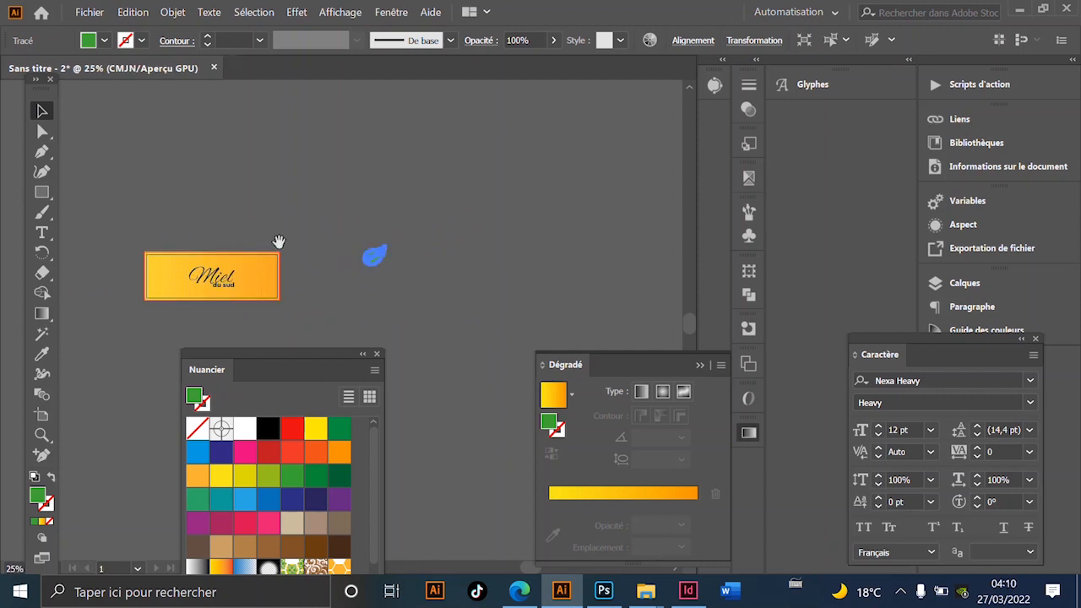
- Move the leaf onto the label and shrink it further so it sits over the dot of the "i" in "Miel"
left_click_drag(278, 242, 540, 191)
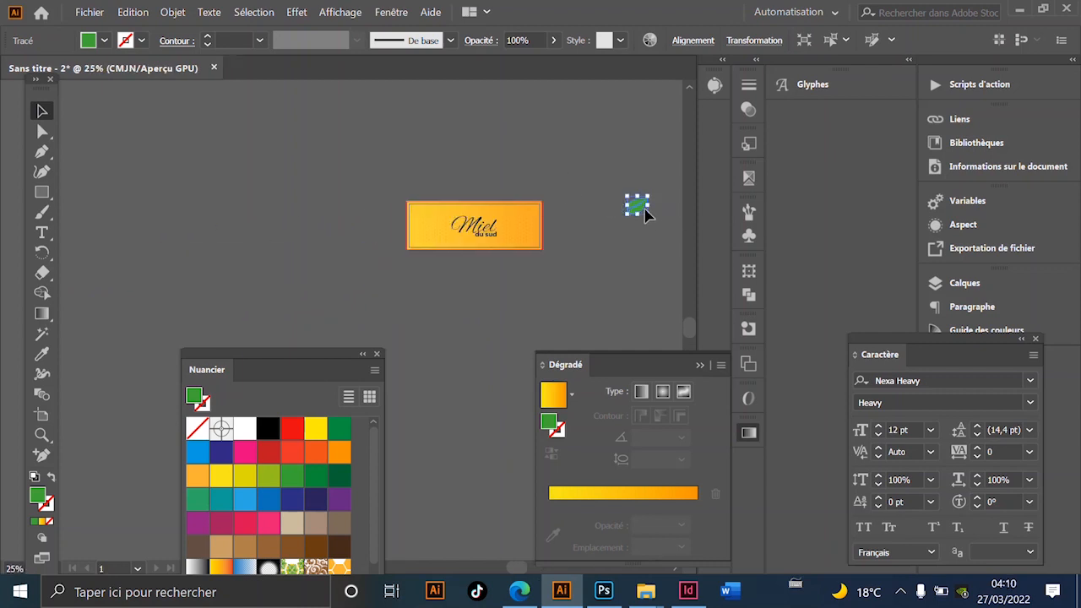
left_click_drag(638, 212, 488, 215)
scroll(488, 215, "up", 6)
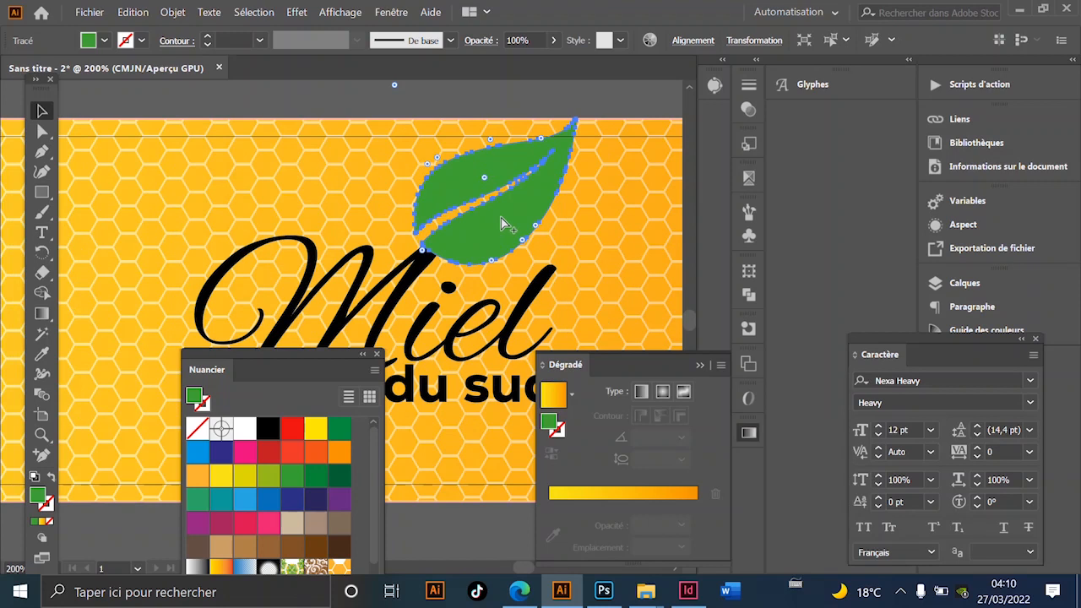
left_click_drag(577, 117, 482, 278)
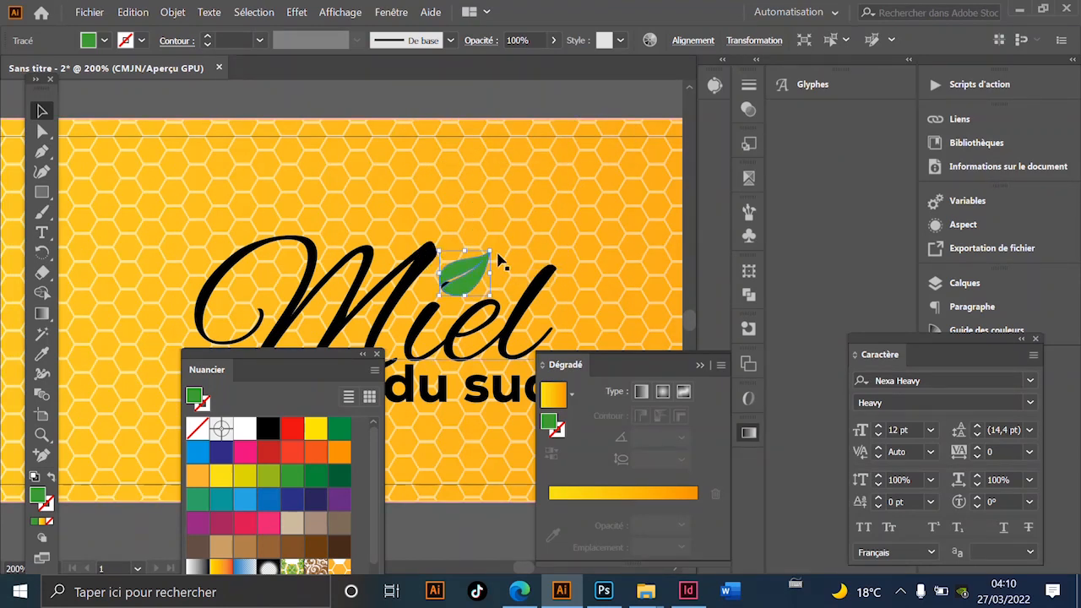
scroll(500, 255, "down", 4)
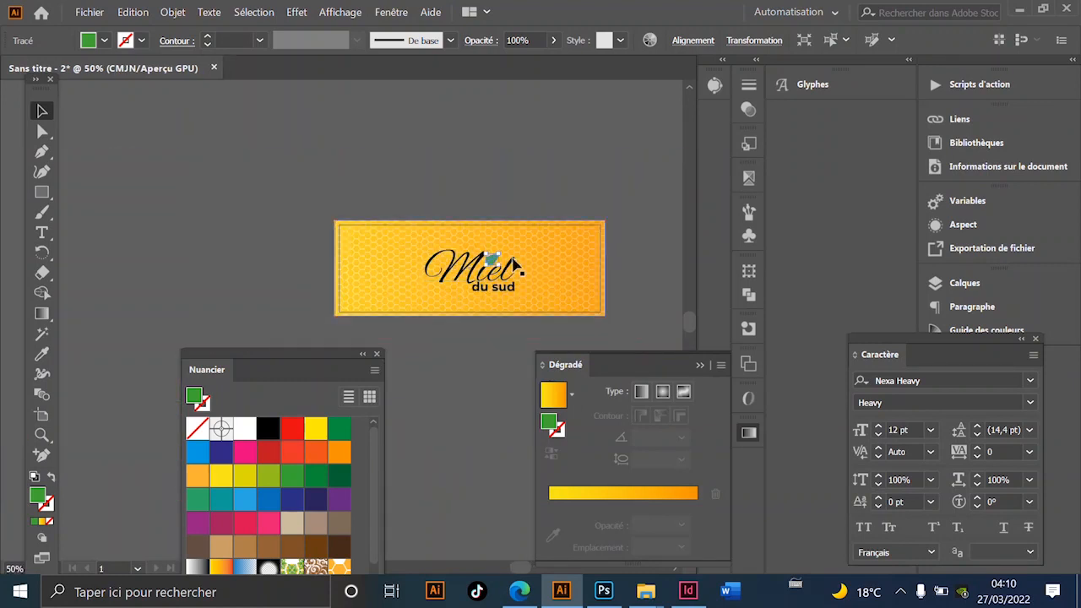
- Select the "Miel du sud" text group and convert it to outlines
scroll(473, 296, "up", 3)
left_click(471, 301)
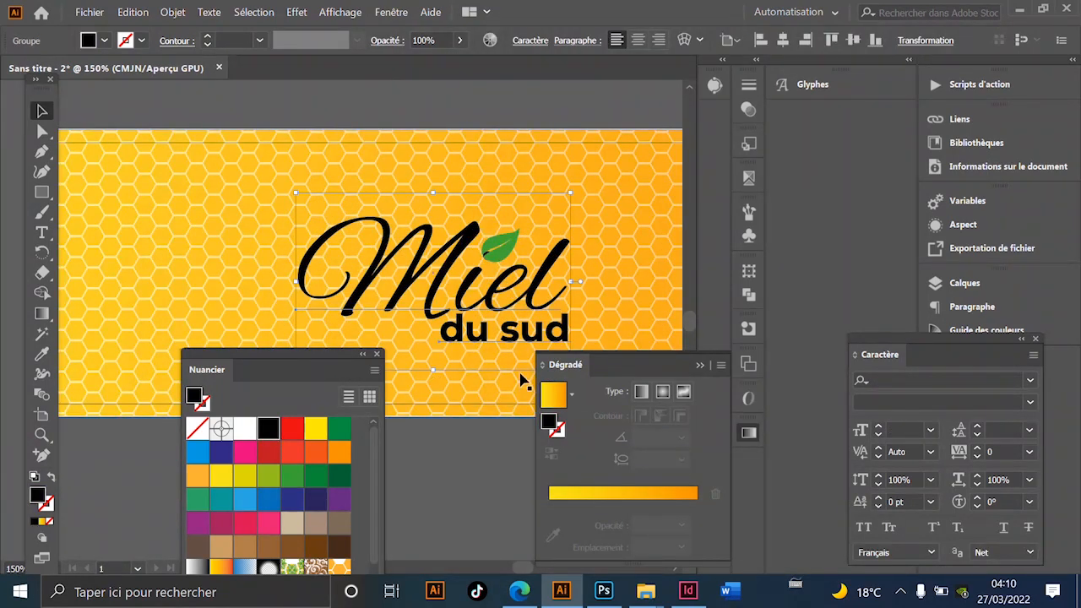
key("ctrl+shift+o")
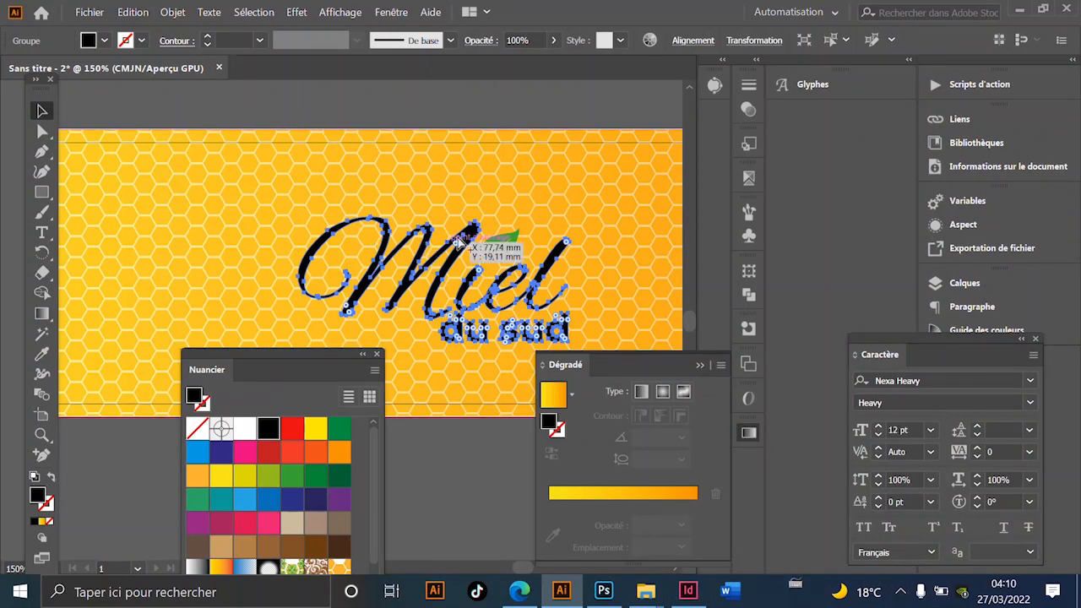
- Isolate the outlined letter "i" of "Miel", delete its dot under the leaf, and leave isolation mode
scroll(460, 243, "up", 4)
double_click(519, 292)
double_click(518, 300)
left_click(523, 316)
double_click(523, 319)
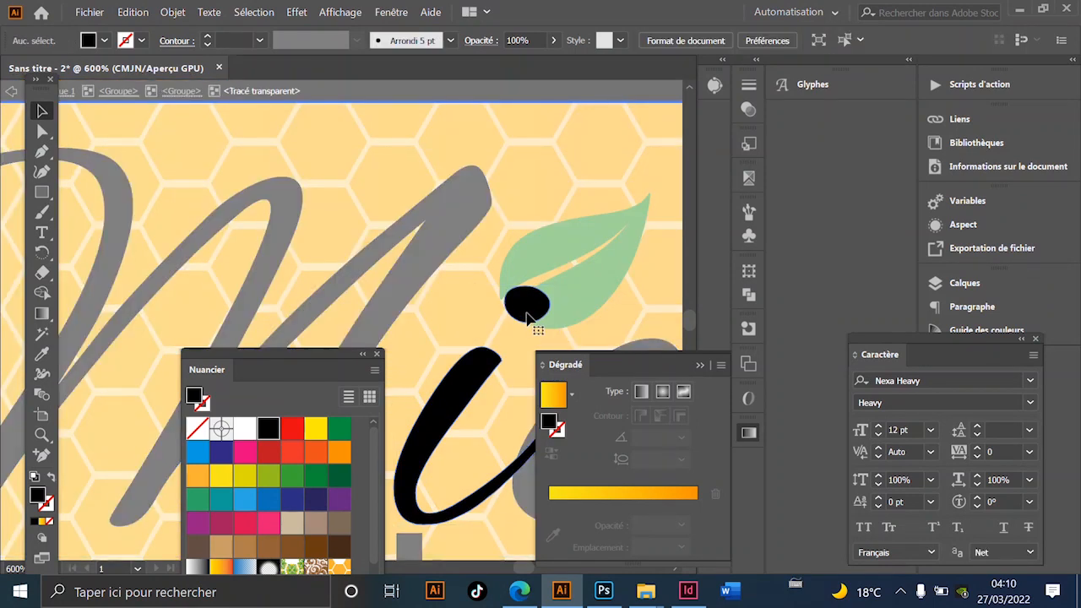
left_click(525, 319)
key("Delete")
scroll(384, 304, "down", 5)
double_click(444, 174)
scroll(393, 246, "down", 3)
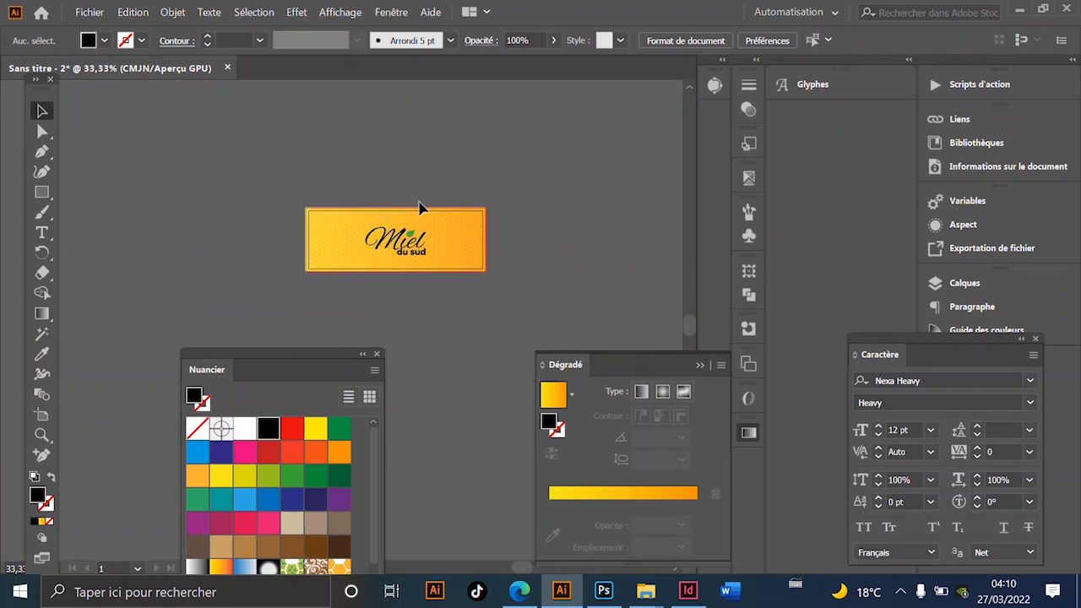
- Fill the outlined "Miel du sud" lettering with a dark brown swatch
scroll(423, 304, "up", 4)
left_click(461, 244)
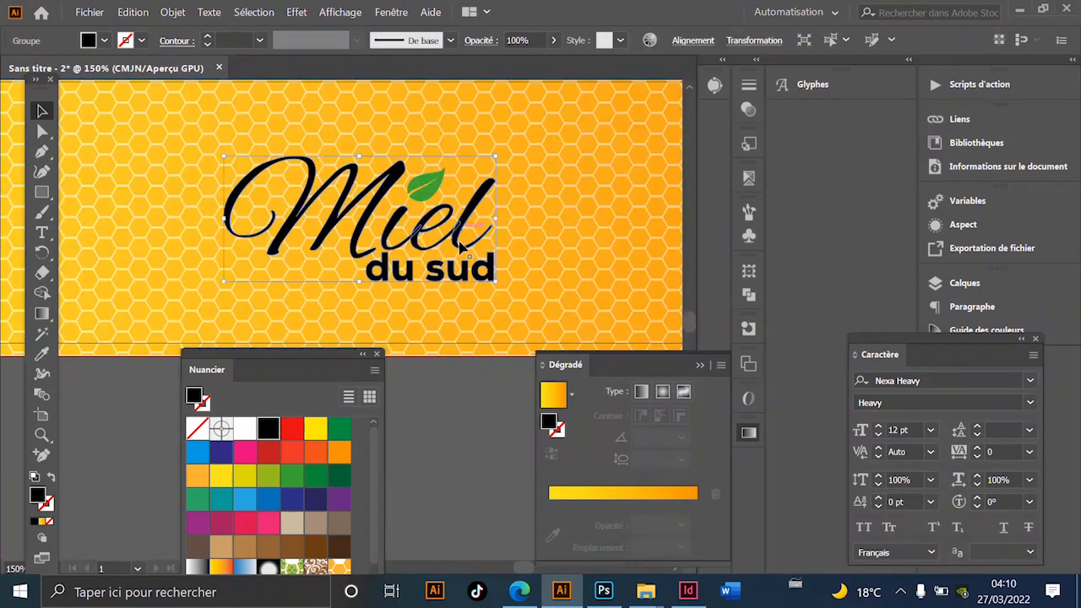
left_click_drag(302, 358, 619, 236)
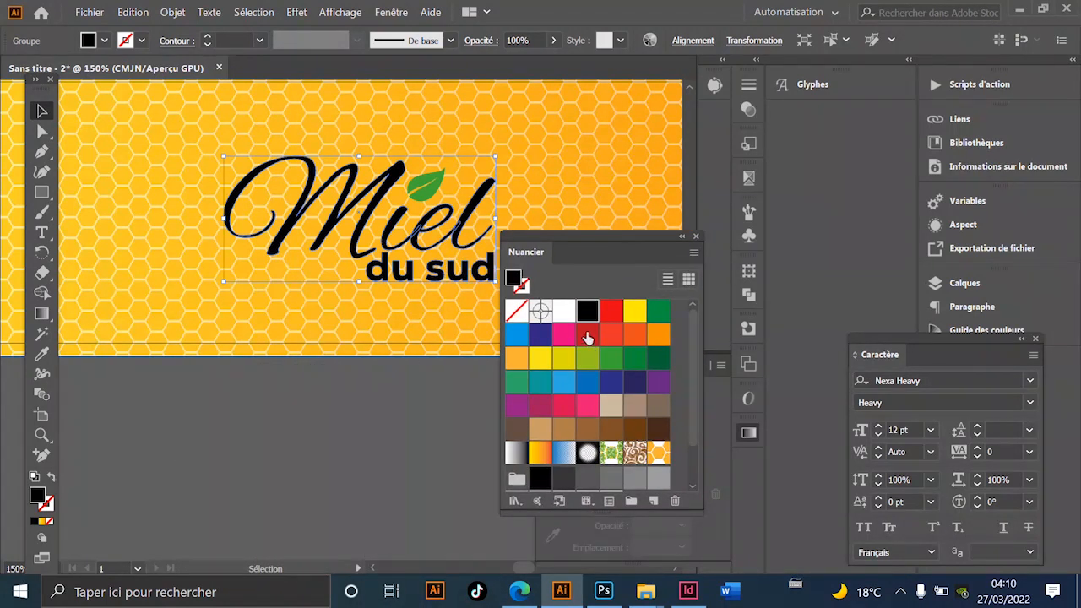
left_click(639, 439)
left_click(323, 359)
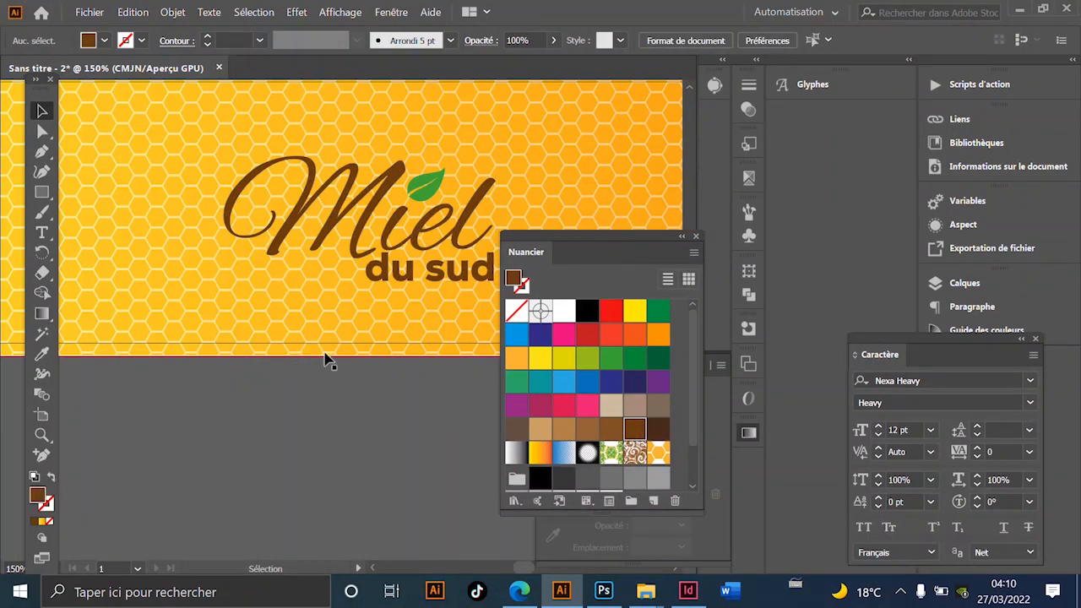
- Add the text "500g" in Nexa Heavy 12 pt on the empty canvas just below the label
scroll(321, 388, "down", 2)
left_click_drag(337, 299, 326, 330)
left_click_drag(354, 195, 391, 126)
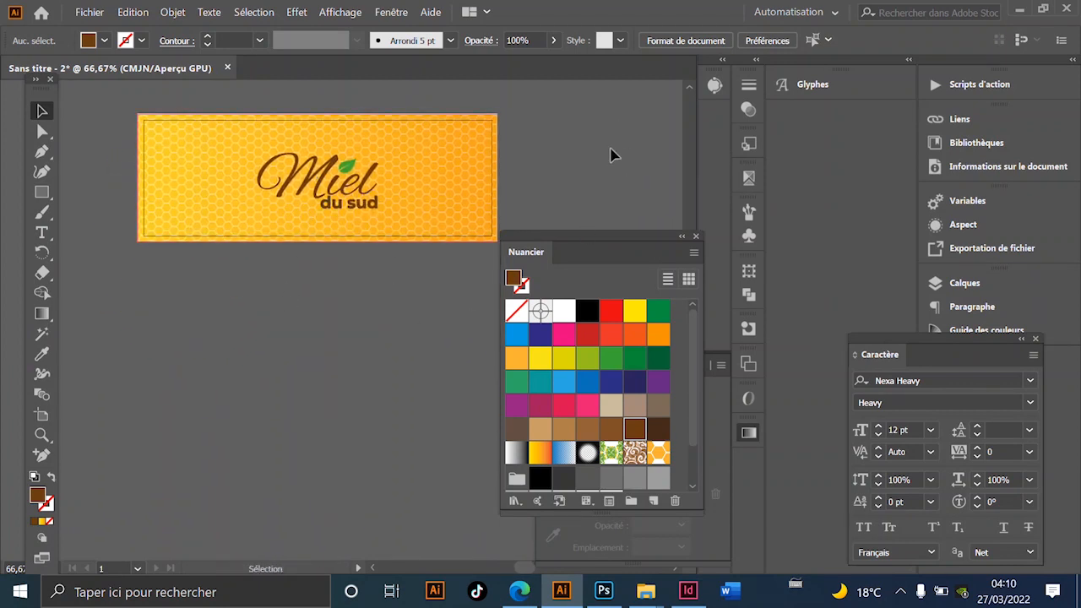
left_click_drag(332, 251, 295, 264)
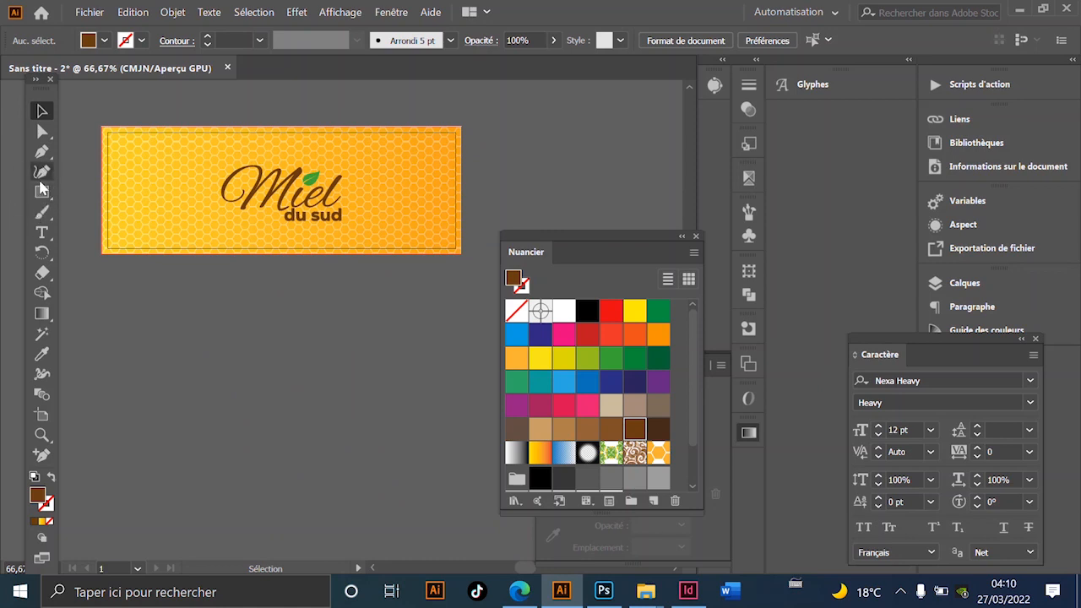
left_click(44, 238)
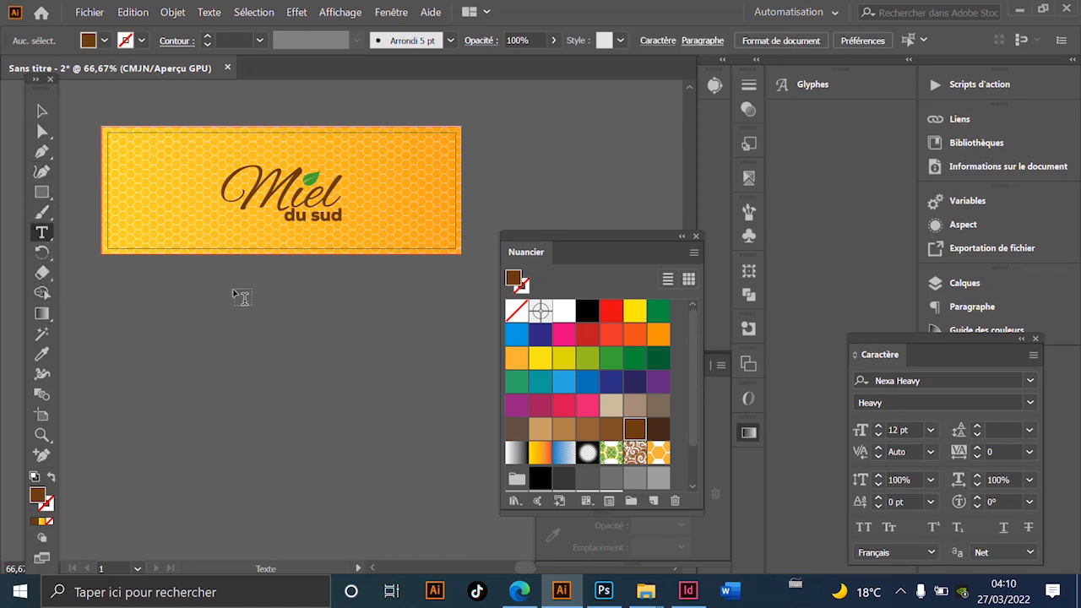
left_click(294, 284)
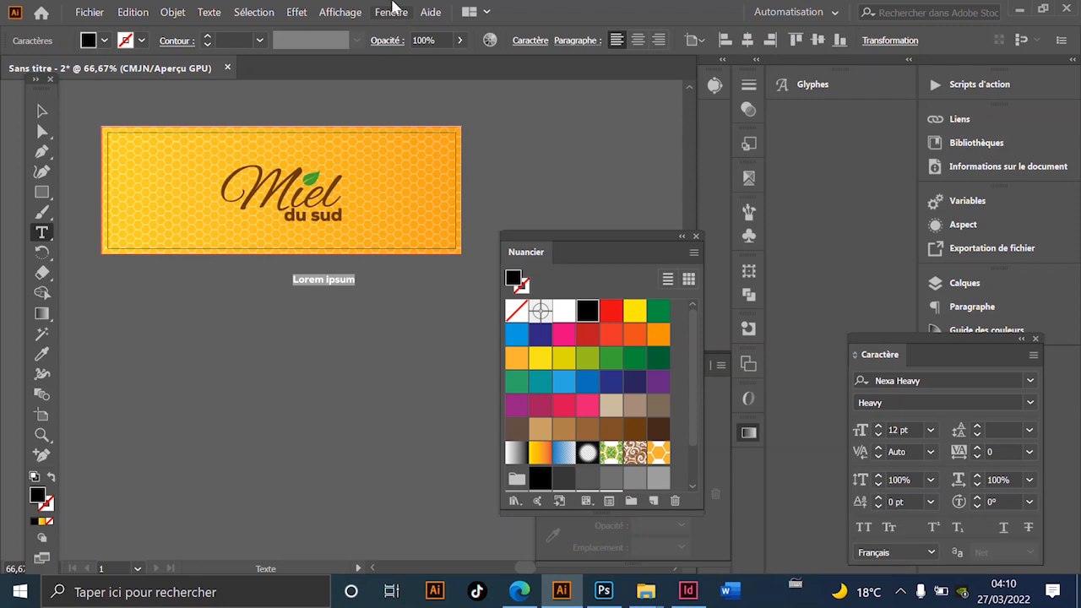
type("500g")
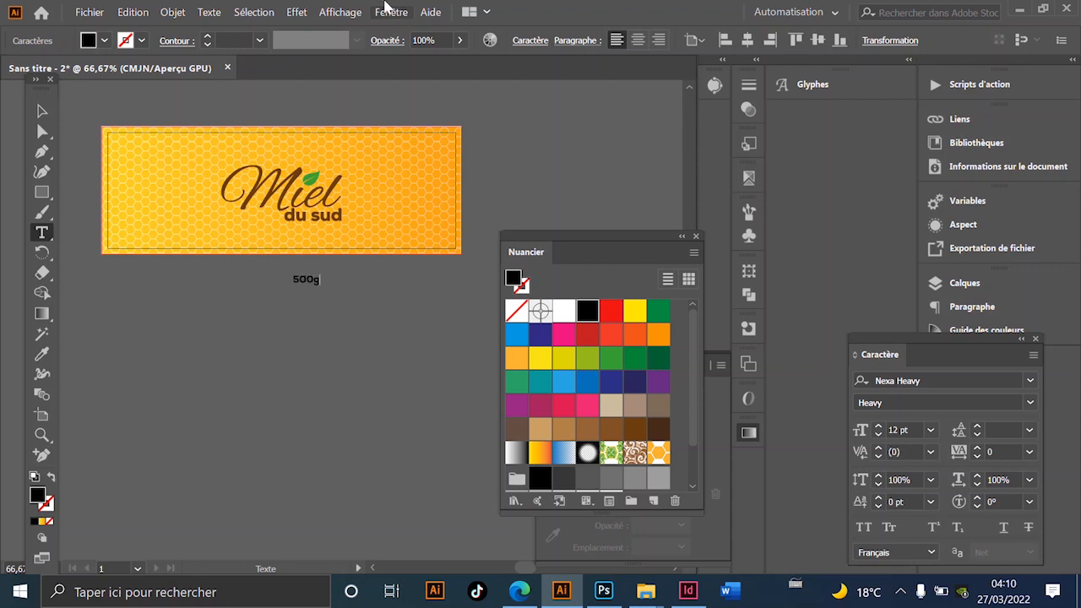
key("Escape")
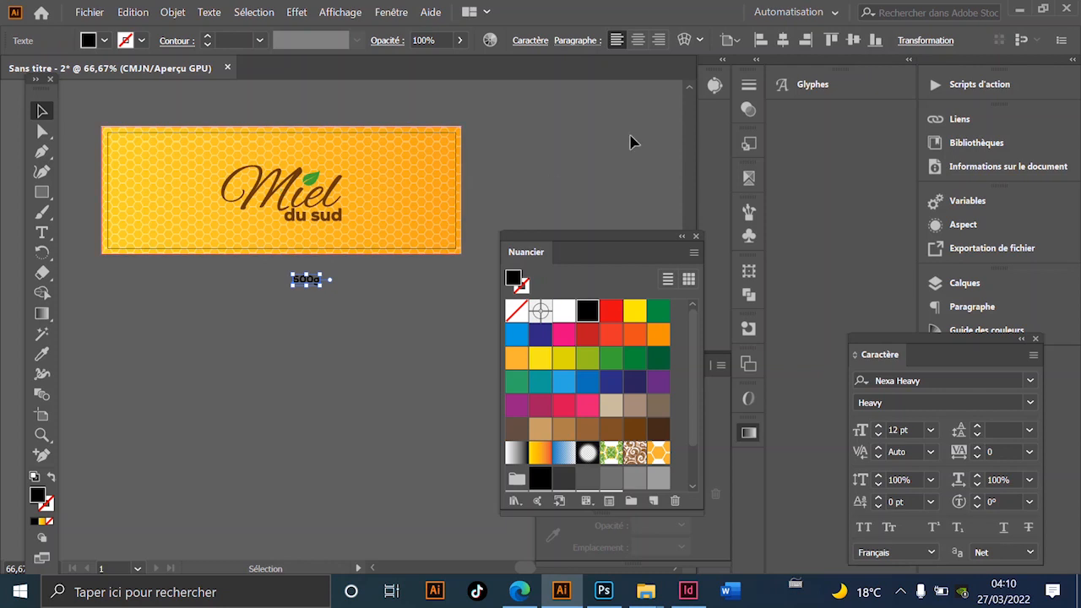
- Move the "500g" text onto the label, below the "M" of "Miel" and to the left of "du sud"
left_click_drag(301, 283, 243, 237)
left_click(287, 301)
left_click_drag(314, 240, 294, 304)
- Select the "500g" text on the label and fill it with bright red
scroll(247, 284, "up", 1)
scroll(238, 365, "up", 3)
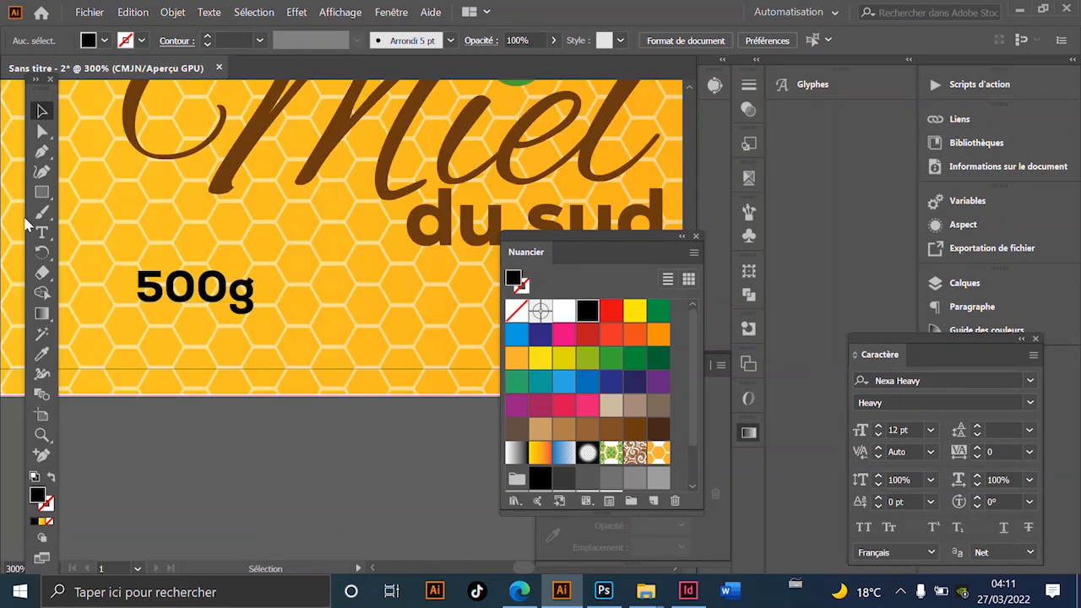
left_click(42, 212)
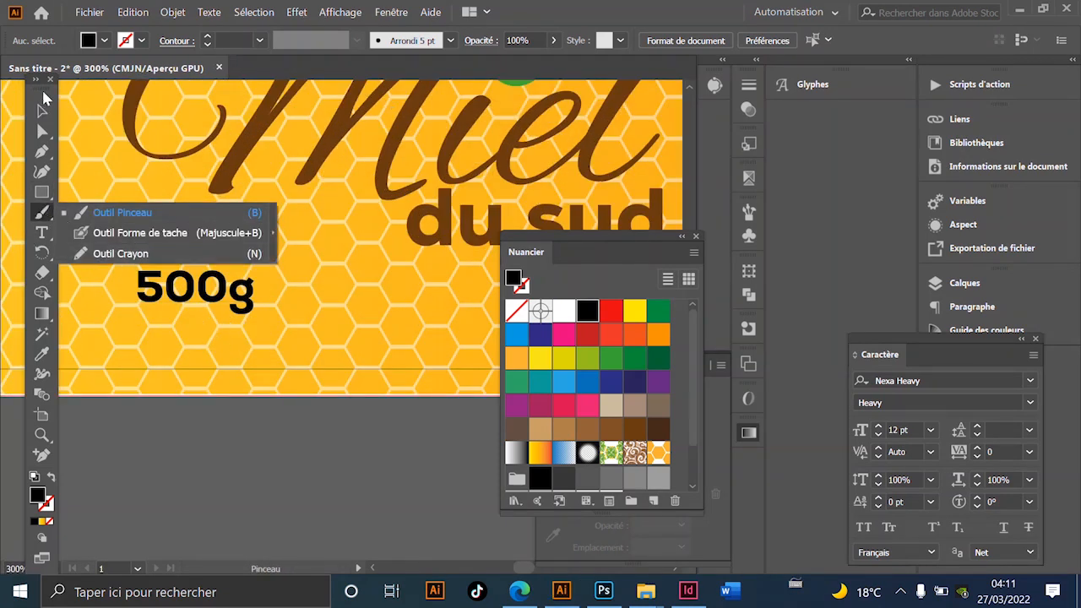
left_click(43, 111)
left_click(196, 305)
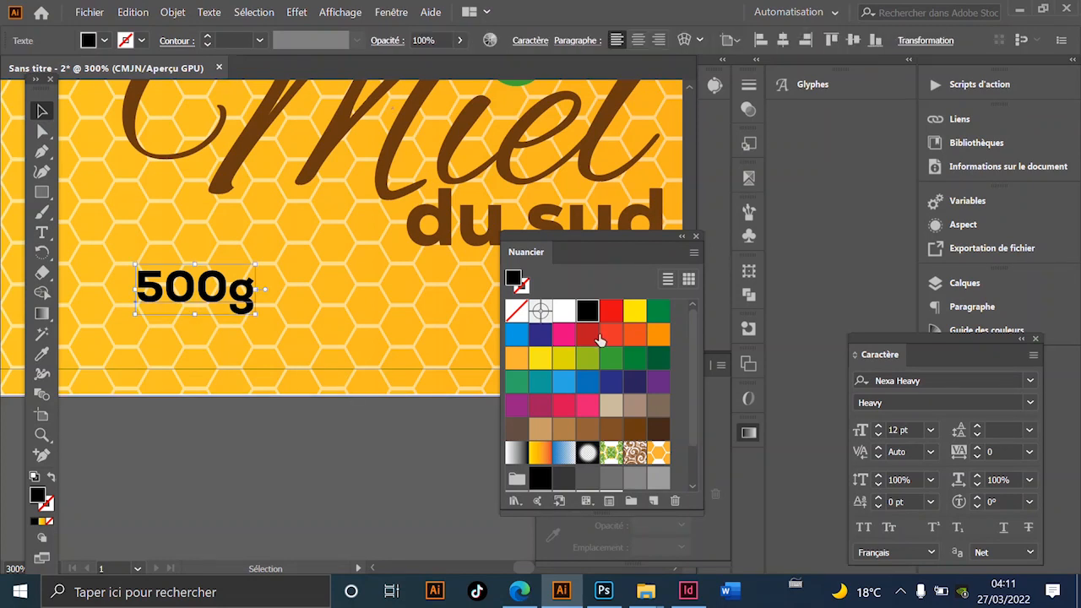
left_click(611, 313)
- Draw a tall rectangle on the label between the "Miel du sud" lettering and the right-hand margin line
scroll(222, 411, "down", 3)
left_click_drag(233, 471, 276, 406)
scroll(284, 397, "down", 1)
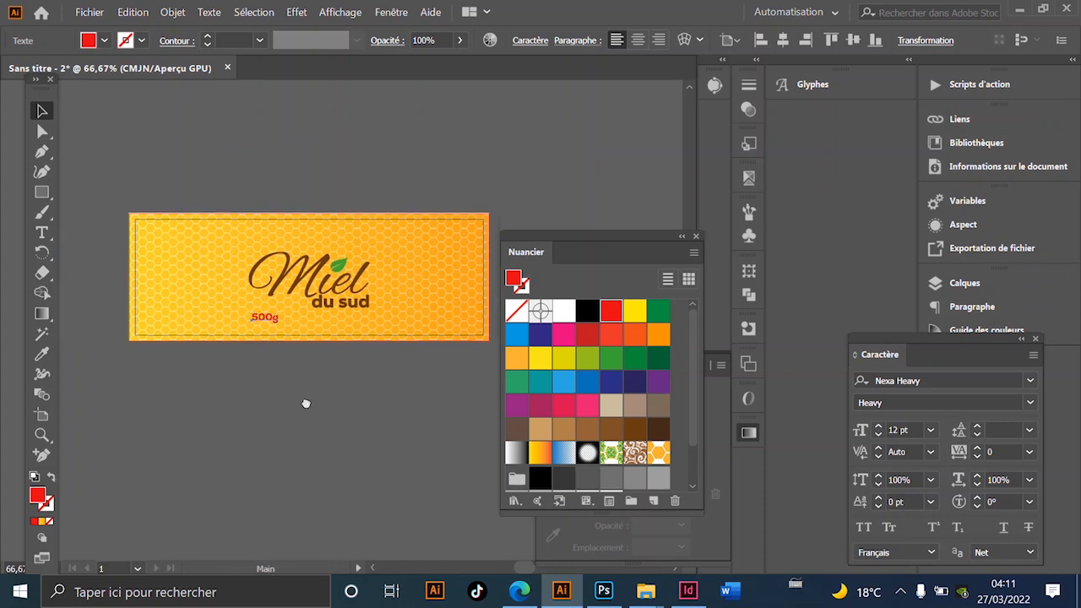
left_click(43, 194)
scroll(461, 299, "up", 2)
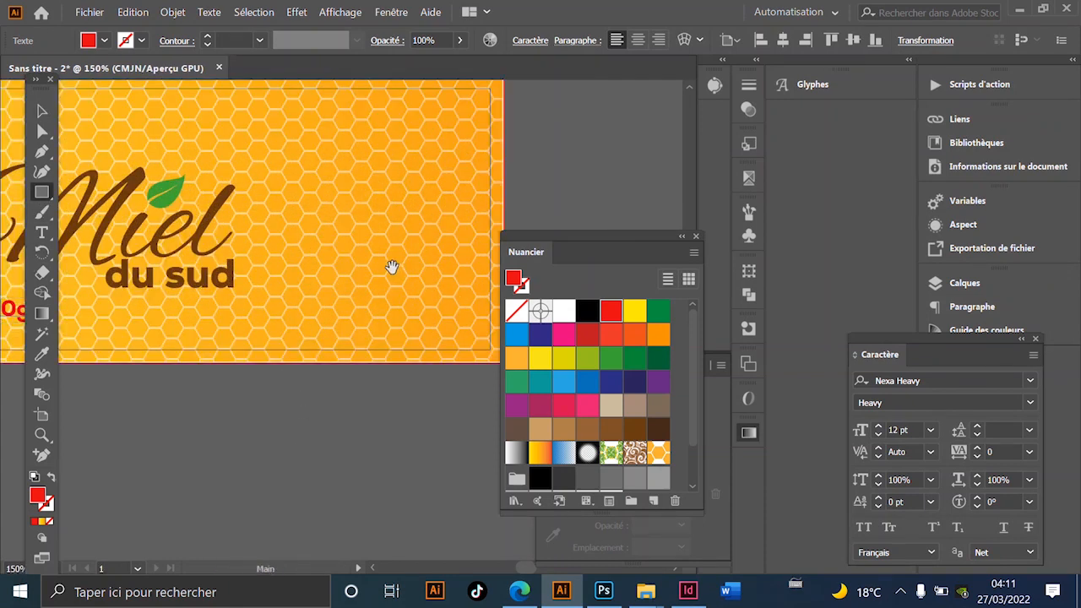
left_click_drag(260, 206, 432, 419)
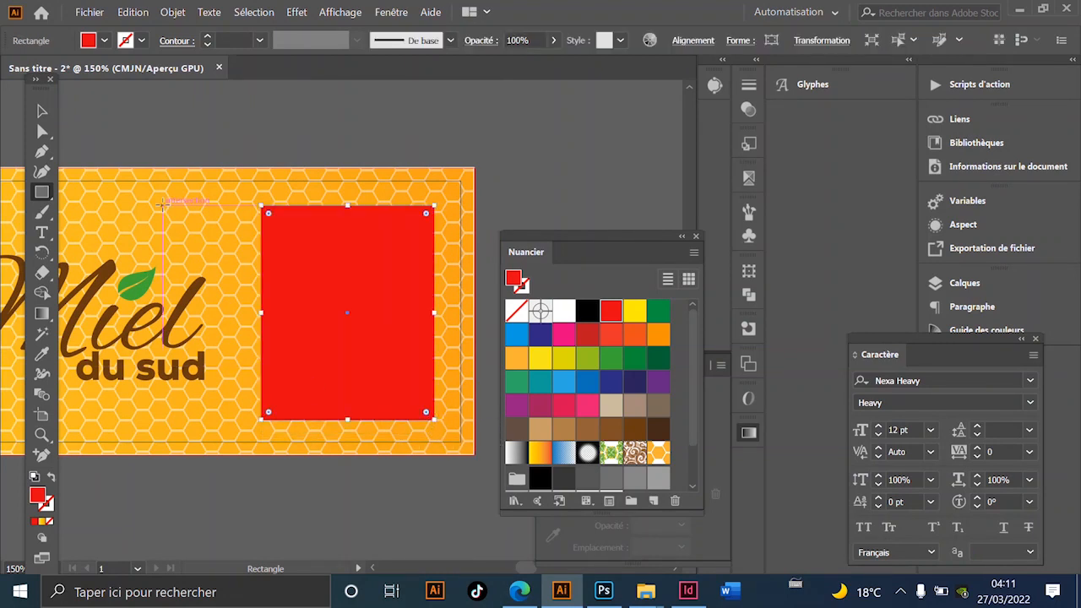
- Round all corners of the new rectangle slightly and fill it with white
left_click(40, 131)
left_click_drag(422, 222, 429, 232)
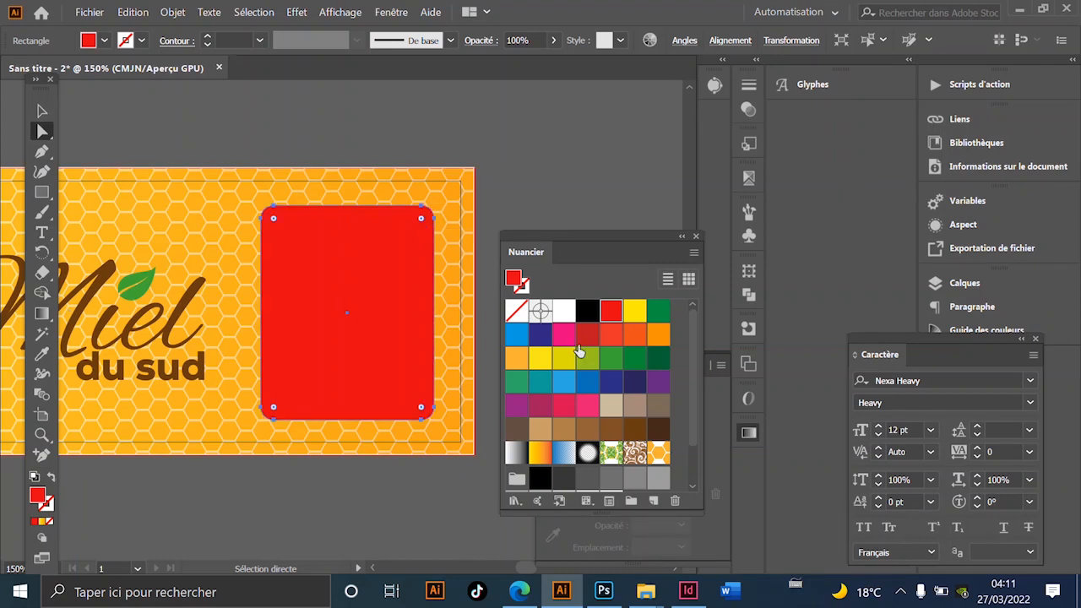
left_click(563, 310)
- Create an area-text frame with placeholder text inside the white rounded rectangle, leaving a margin on every side
scroll(349, 292, "down", 1)
scroll(349, 292, "down", 2)
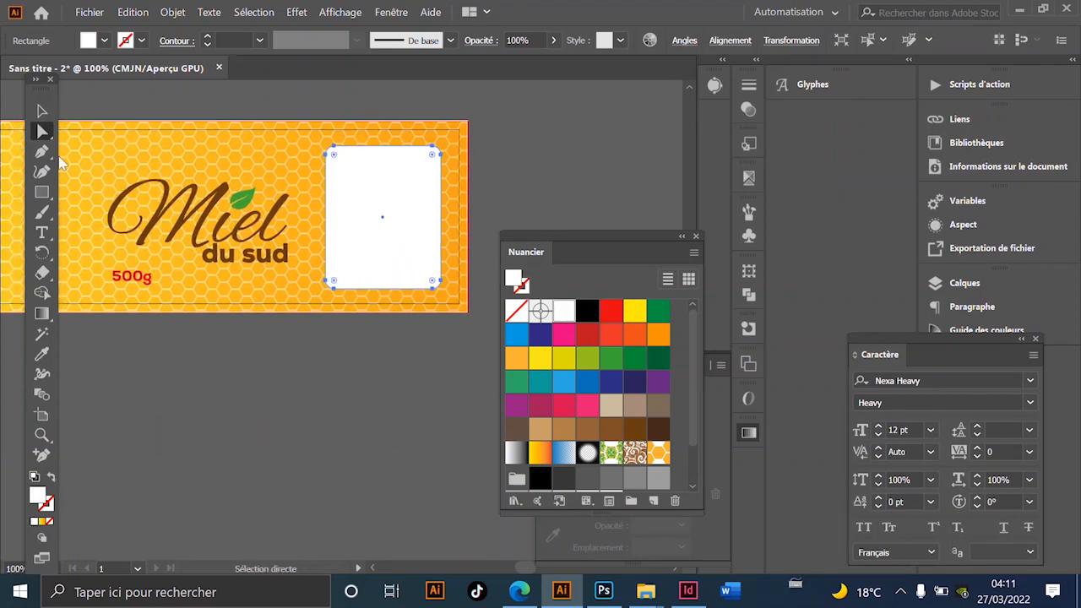
left_click(41, 232)
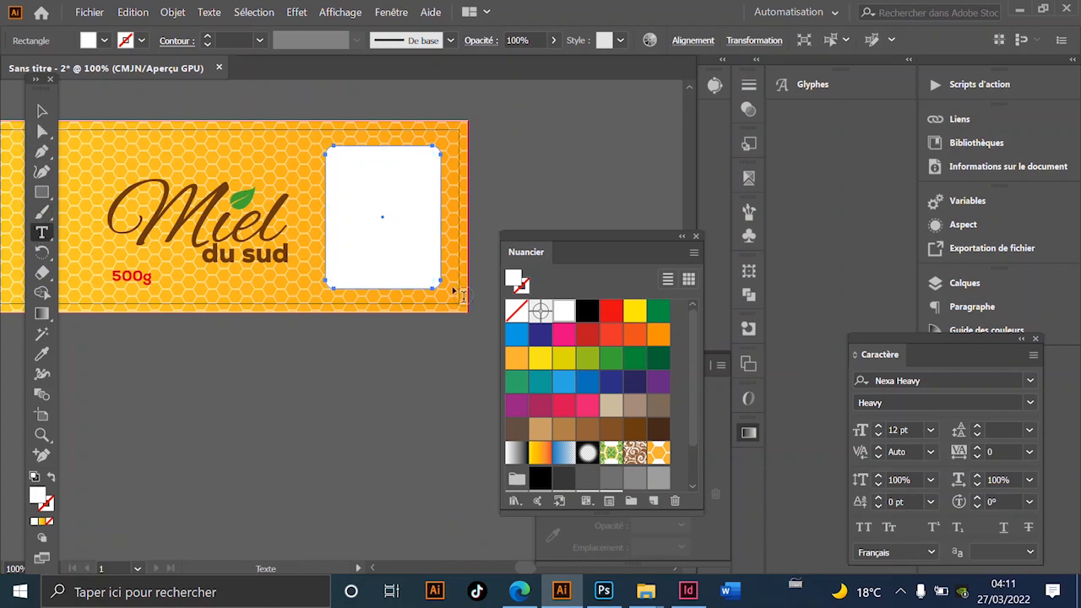
scroll(440, 207, "up", 2)
left_click_drag(235, 118, 413, 343)
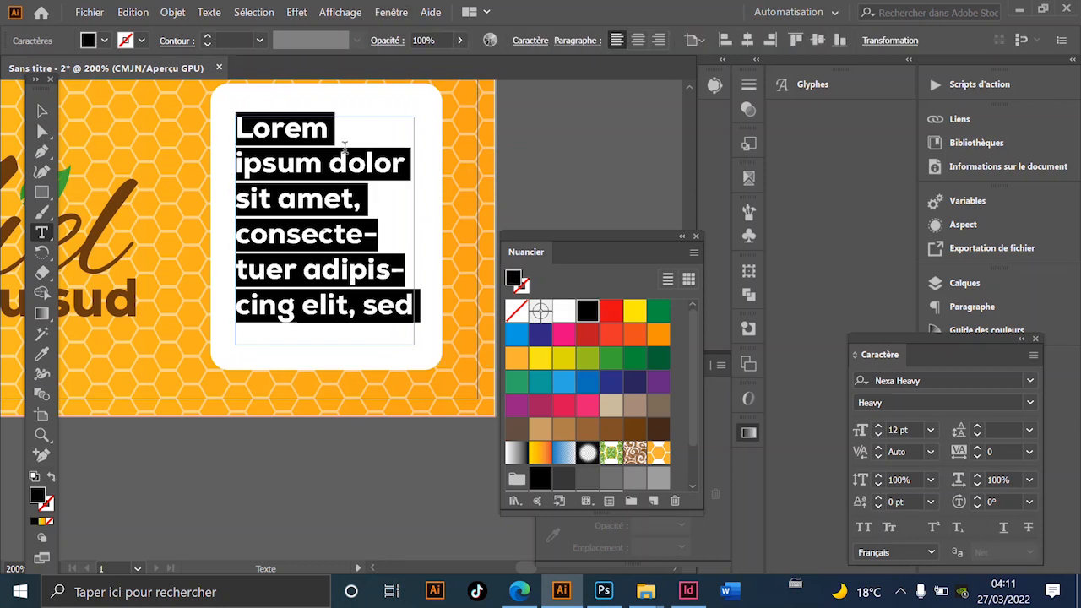
- Try Myriad Pro Bold on the placeholder text and check the font used by "500g"
left_click(1030, 380)
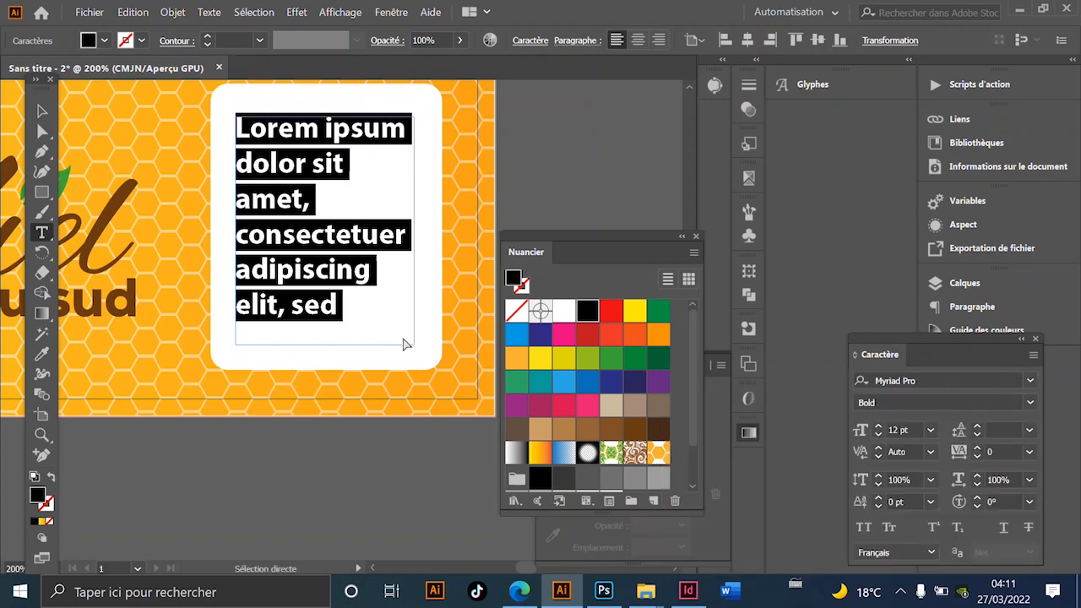
scroll(404, 344, "down", 3)
scroll(253, 342, "up", 2)
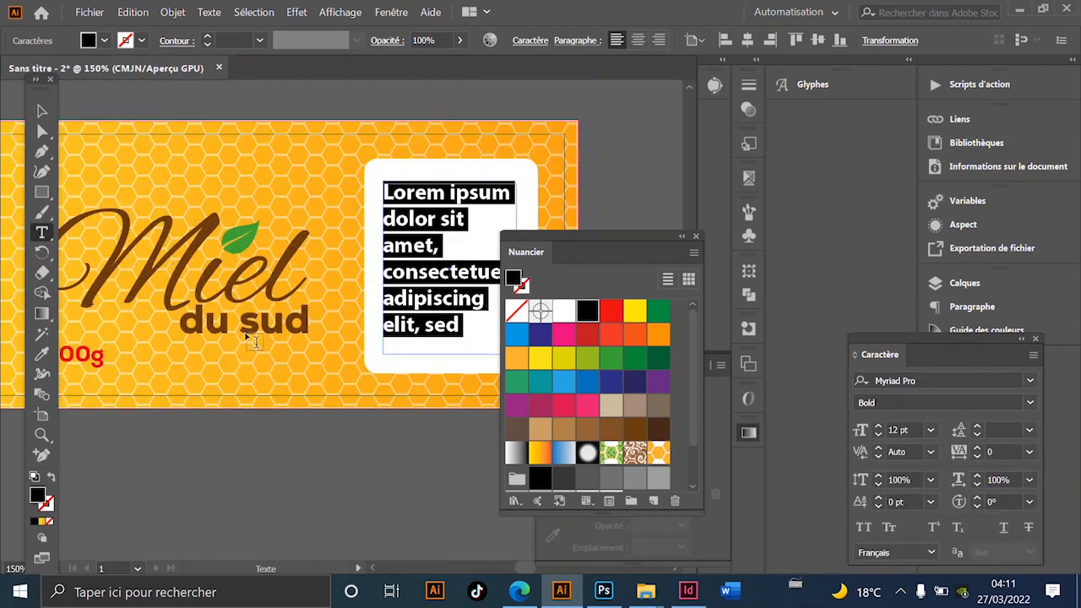
left_click(42, 111)
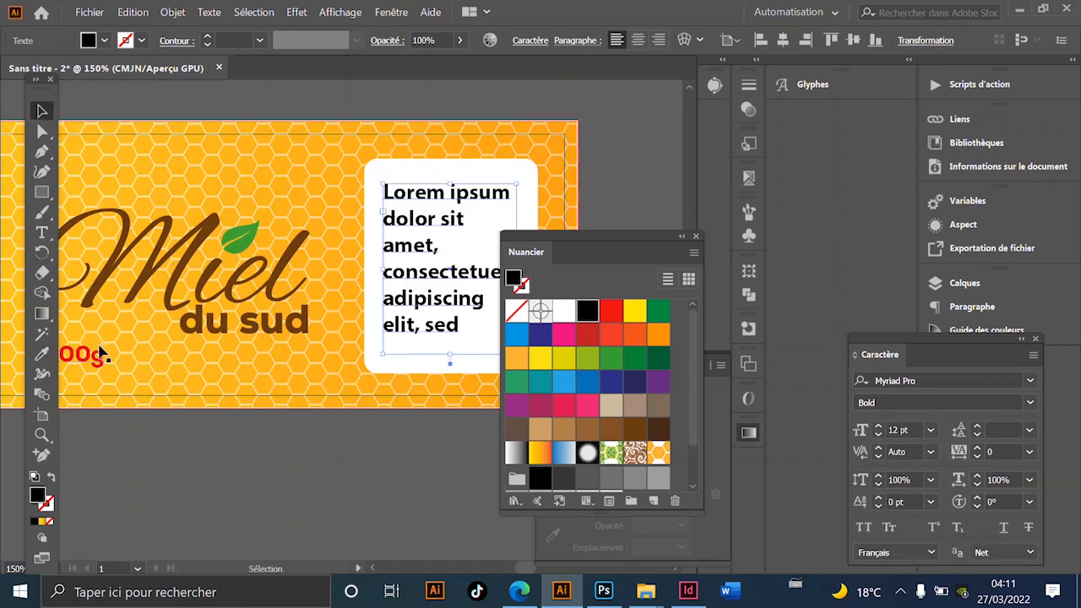
left_click(97, 356)
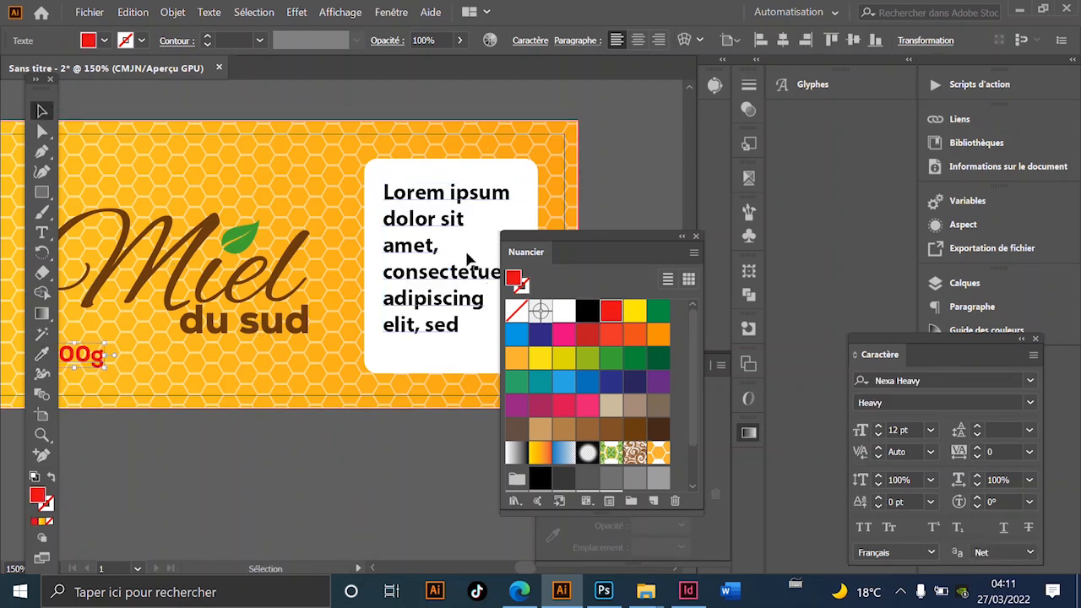
- Set the font of the placeholder text in the white box to Nexa Light
left_click(431, 284)
left_click(955, 378)
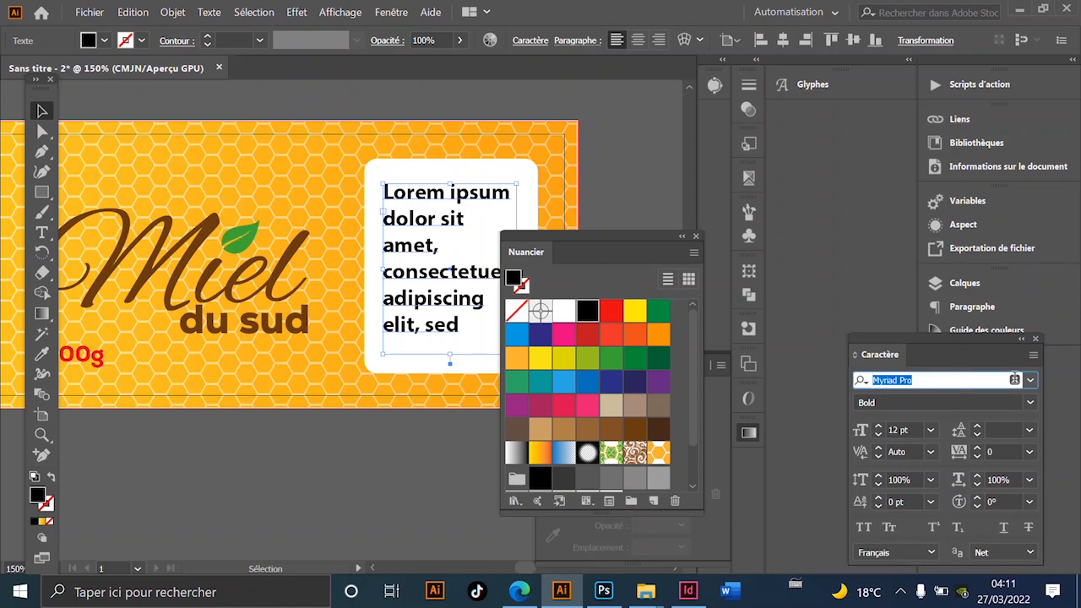
left_click(1030, 380)
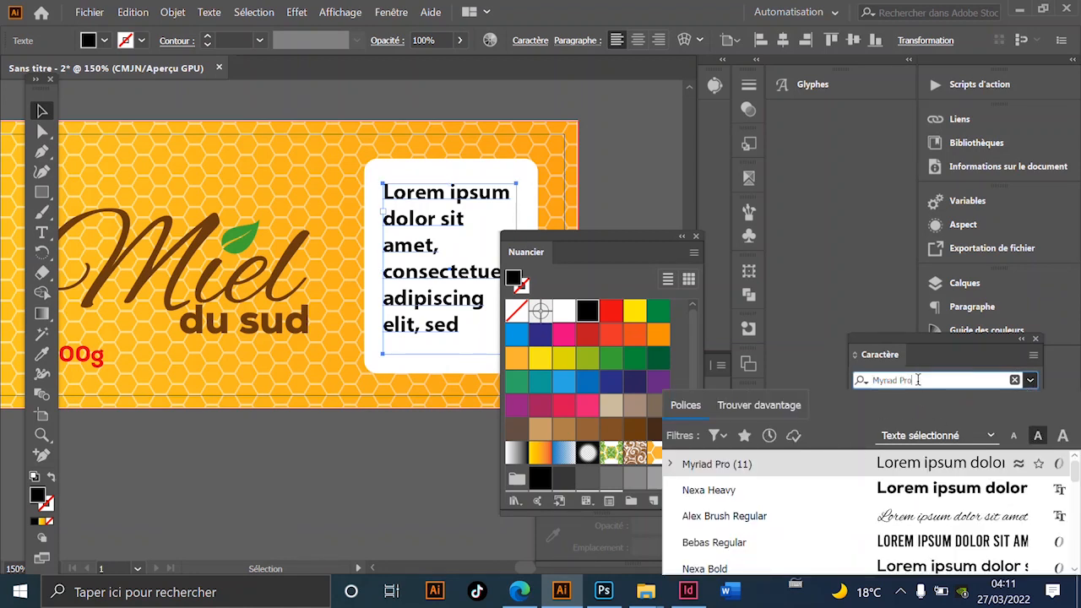
type("nex")
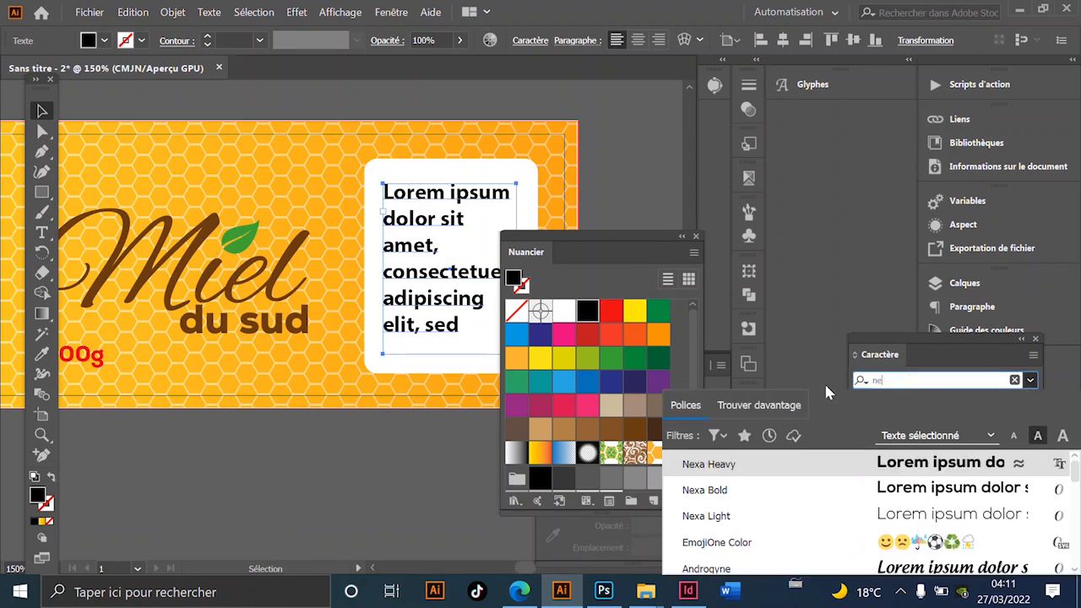
left_click(852, 512)
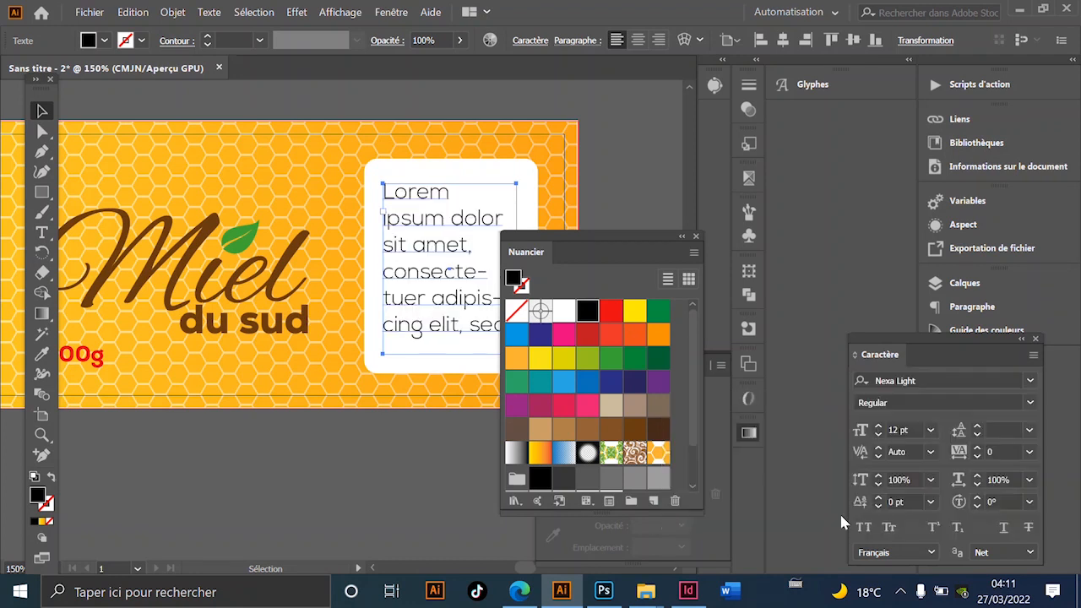
- Reduce the placeholder text's font size to 7 pt
left_click(878, 435)
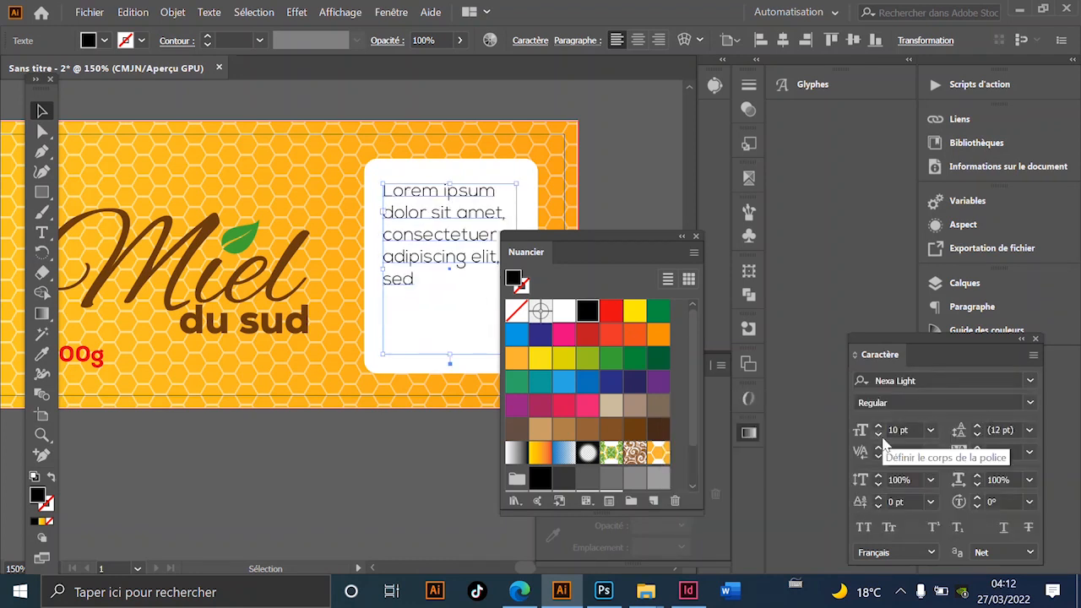
left_click(878, 435)
left_click(878, 434)
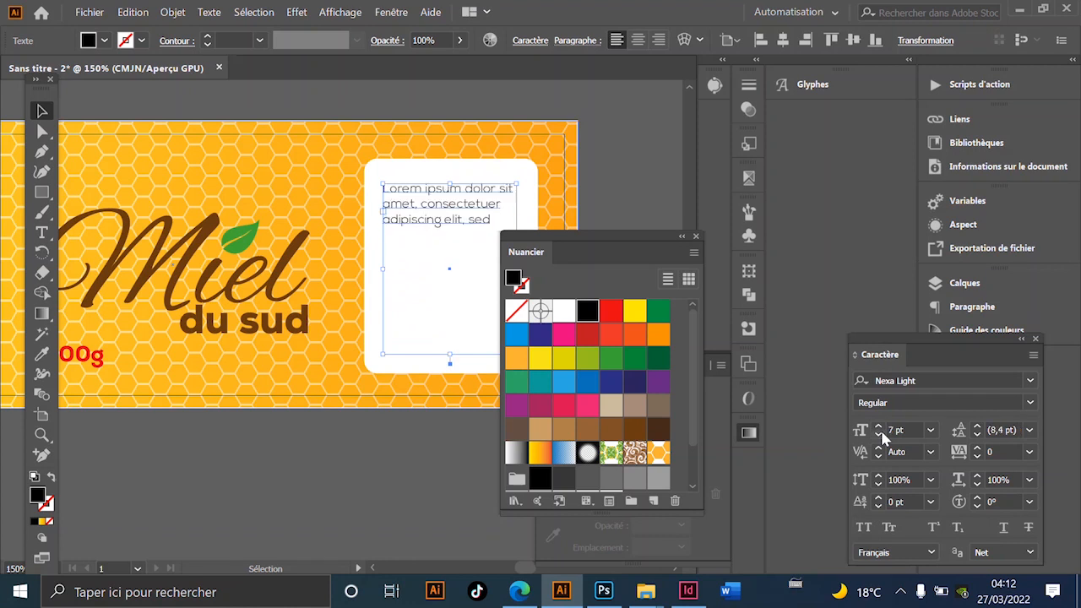
- Copy the whole placeholder sentence, paste it three times after itself to fill the text frame, and deselect the frame
left_click_drag(612, 237, 729, 260)
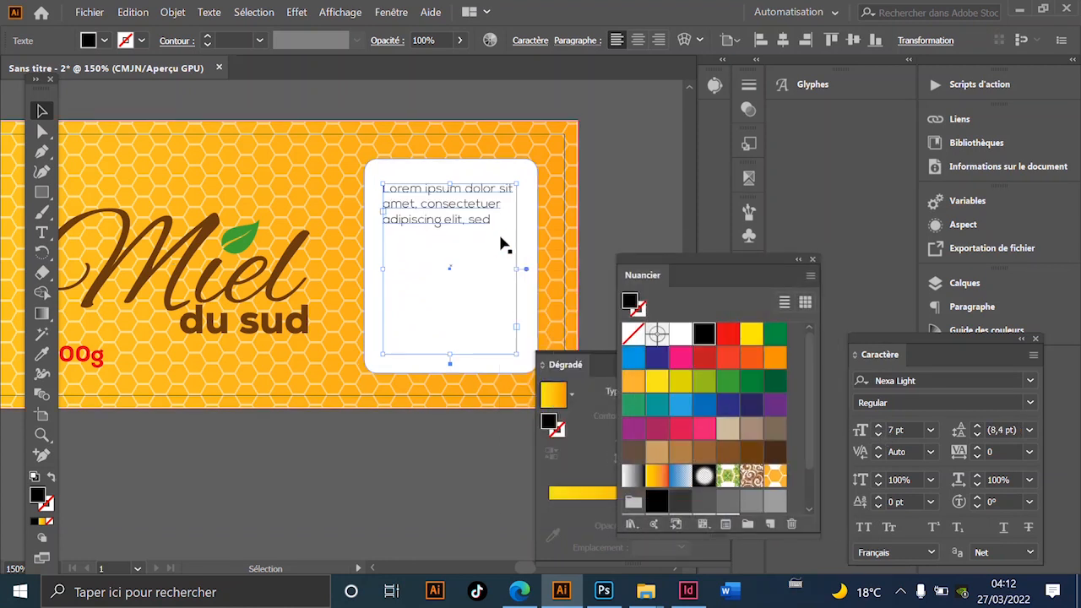
scroll(501, 245, "down", 2)
scroll(482, 256, "up", 2)
double_click(481, 255)
key("ctrl+a")
key("ctrl+c")
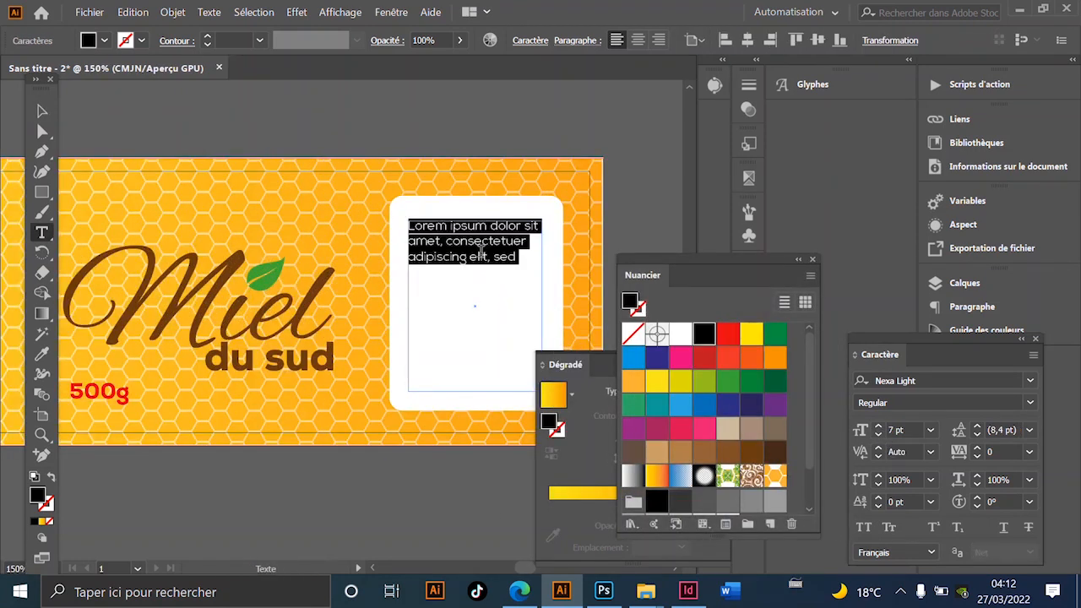
left_click(521, 256)
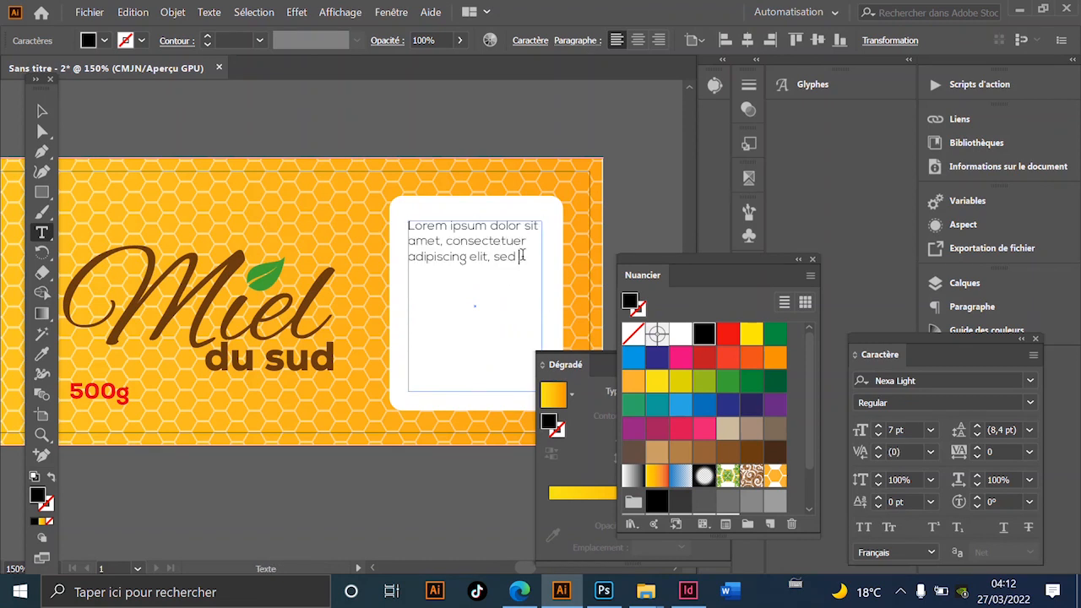
key("ctrl+v")
key("ctrl+v")
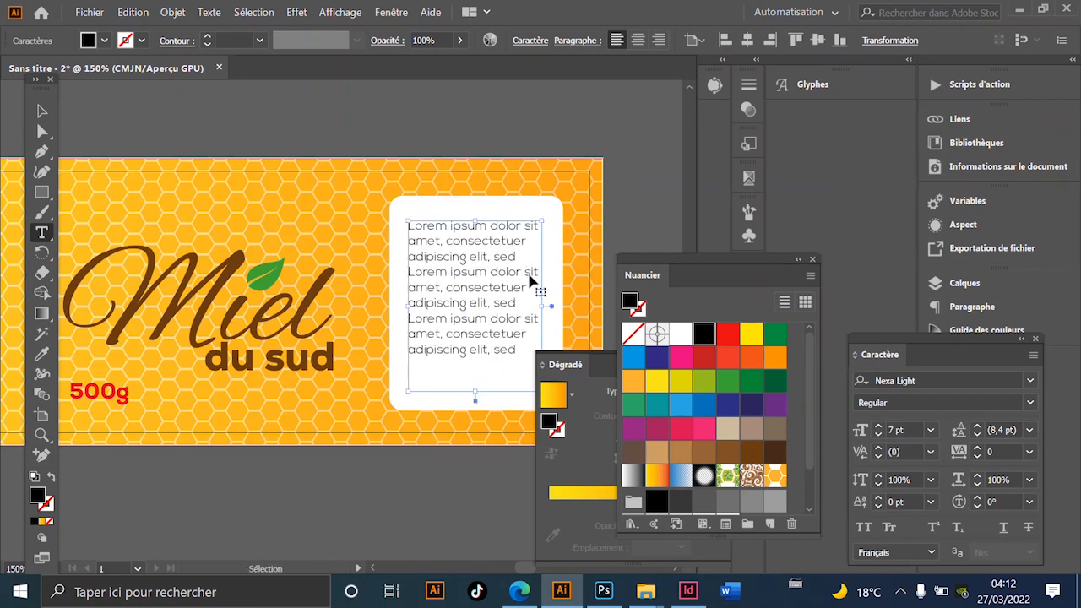
key("ctrl+v")
key("Escape")
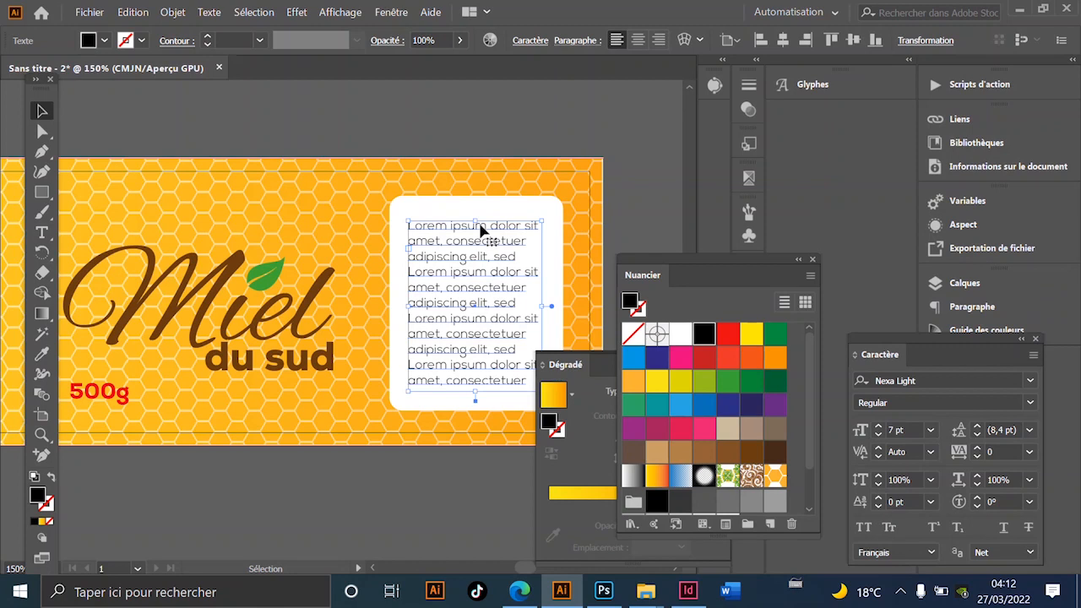
left_click_drag(476, 223, 550, 192)
left_click(623, 223)
scroll(534, 232, "down", 2)
scroll(512, 293, "up", 1)
scroll(509, 295, "down", 1)
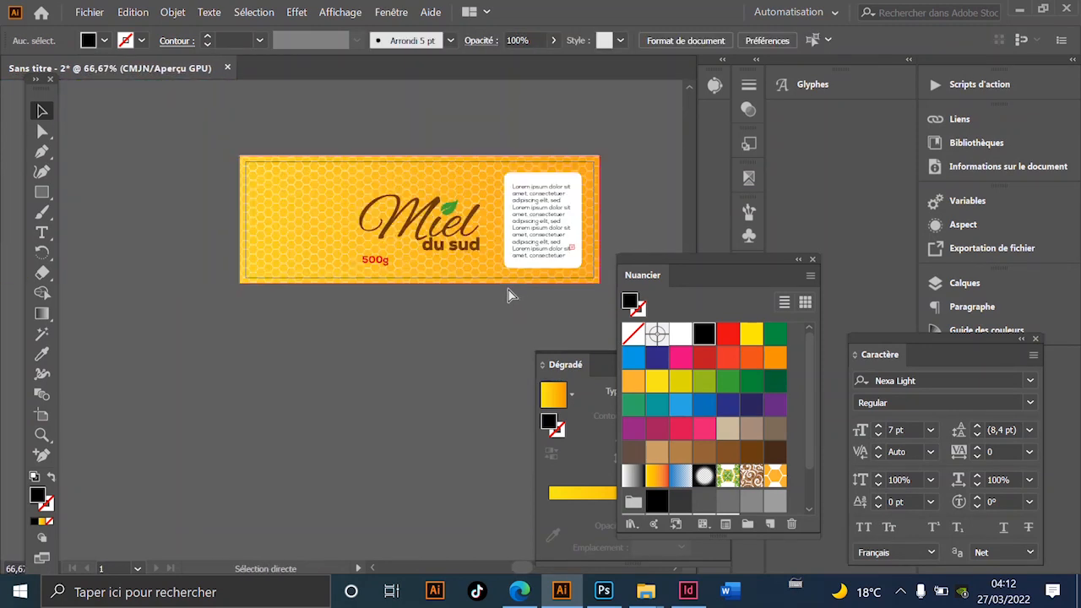
left_click_drag(456, 310, 503, 296)
scroll(518, 209, "up", 2)
left_click_drag(548, 181, 347, 236)
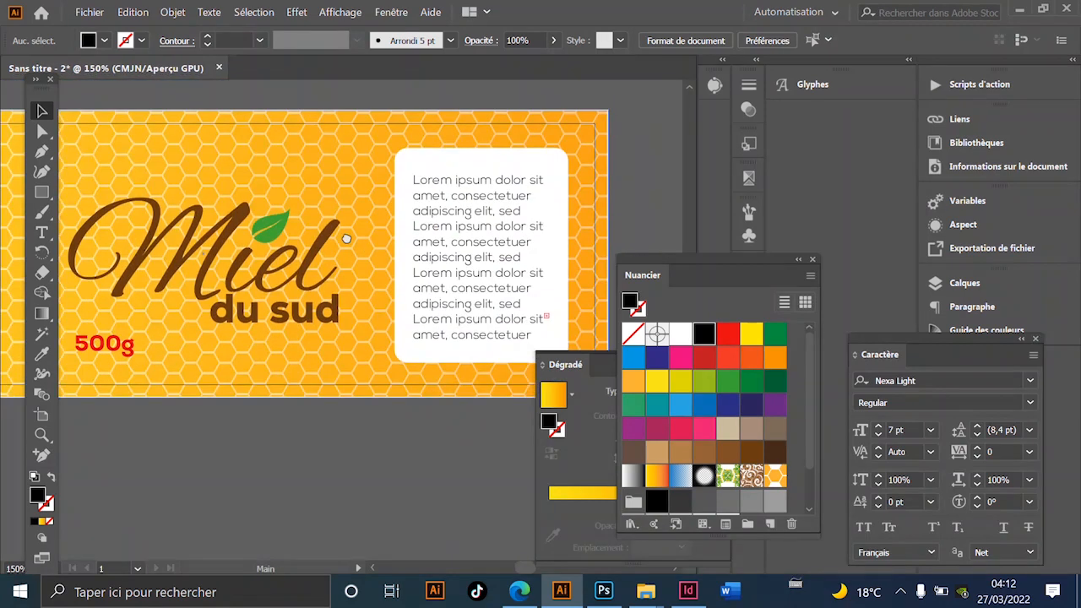
left_click(461, 223)
left_click_drag(473, 196, 480, 177)
key("t")
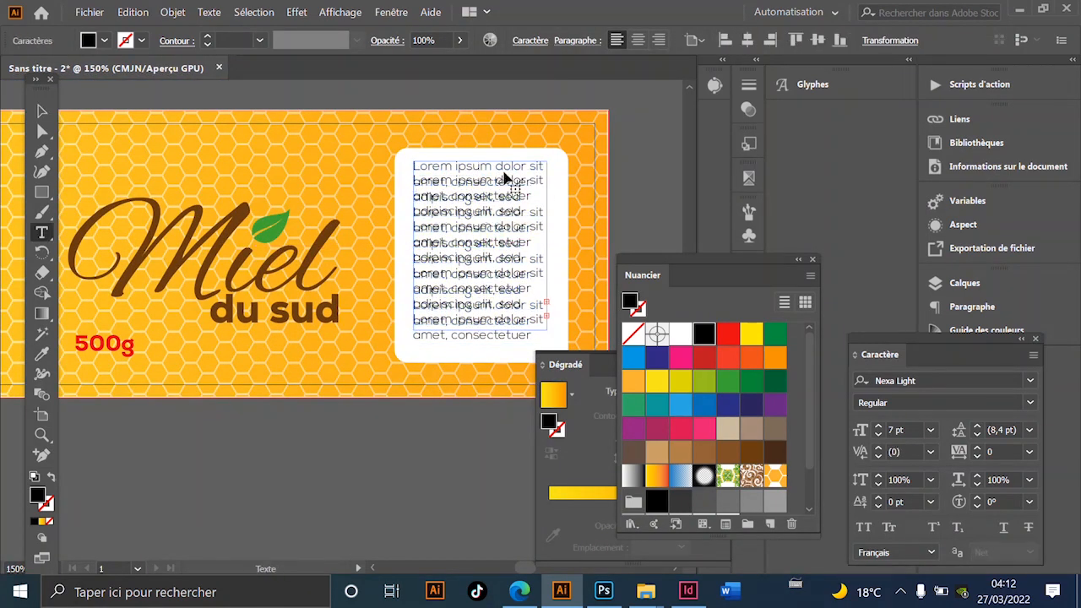
key("ctrl+z")
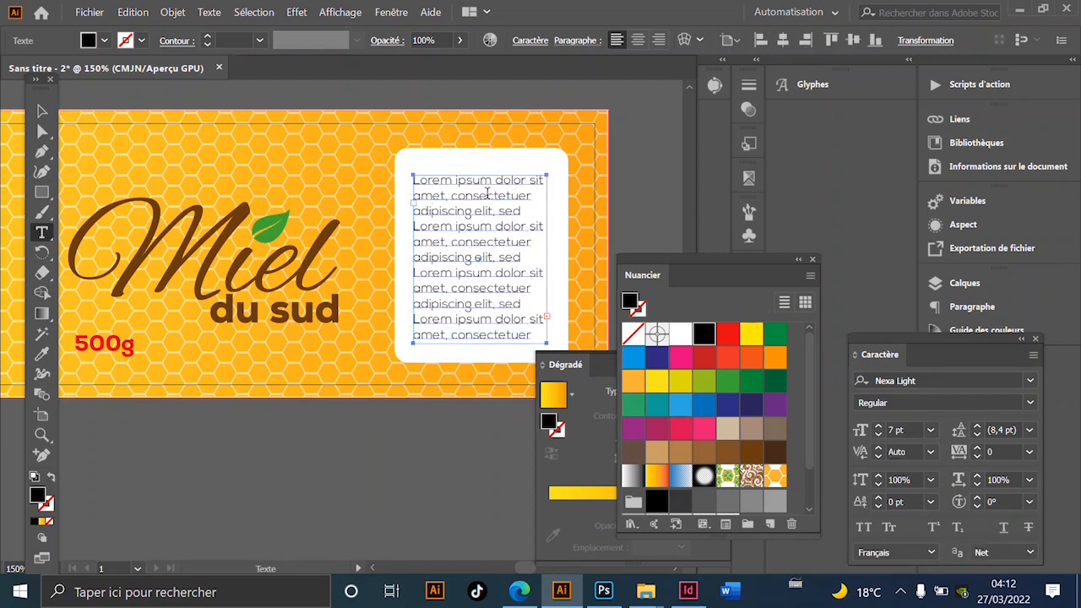
key("Escape")
scroll(505, 464, "down", 2)
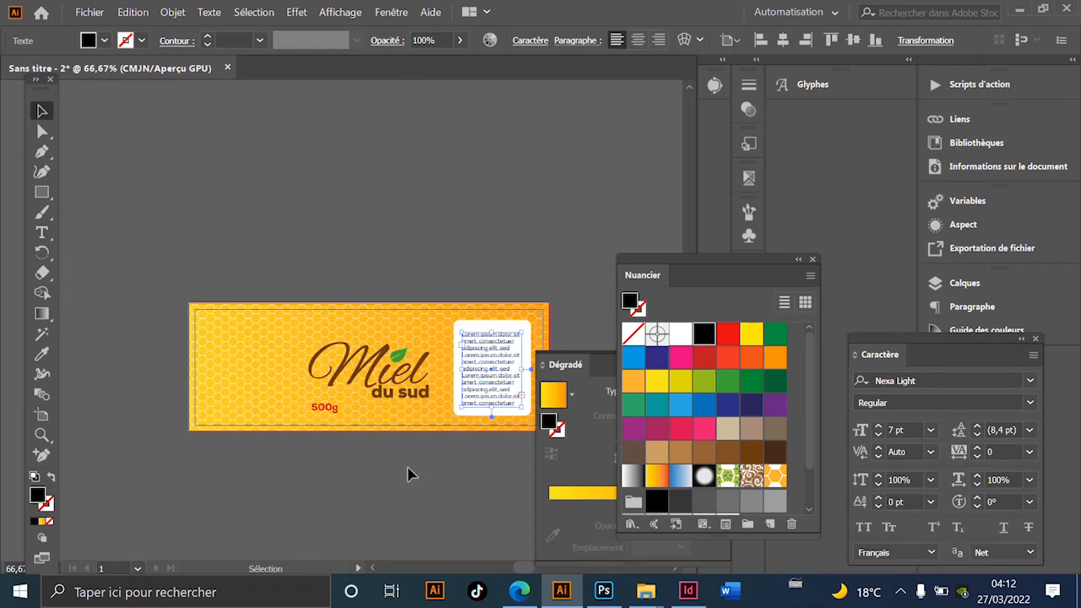
scroll(407, 474, "down", 3)
left_click(366, 397)
key("ctrl+1")
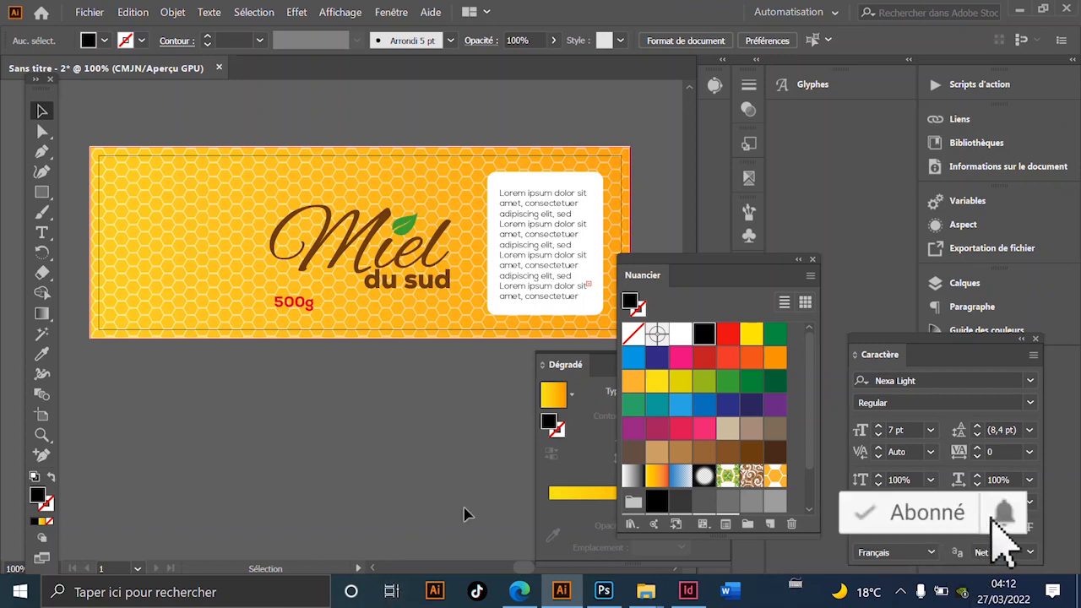
- Switch to Edge and read the dci-sn.sn page on the FRA manufacturing authorisation, including its application requirements, code format and recommendations
left_click(517, 594)
mouse_move(17, 325)
left_click(74, 325)
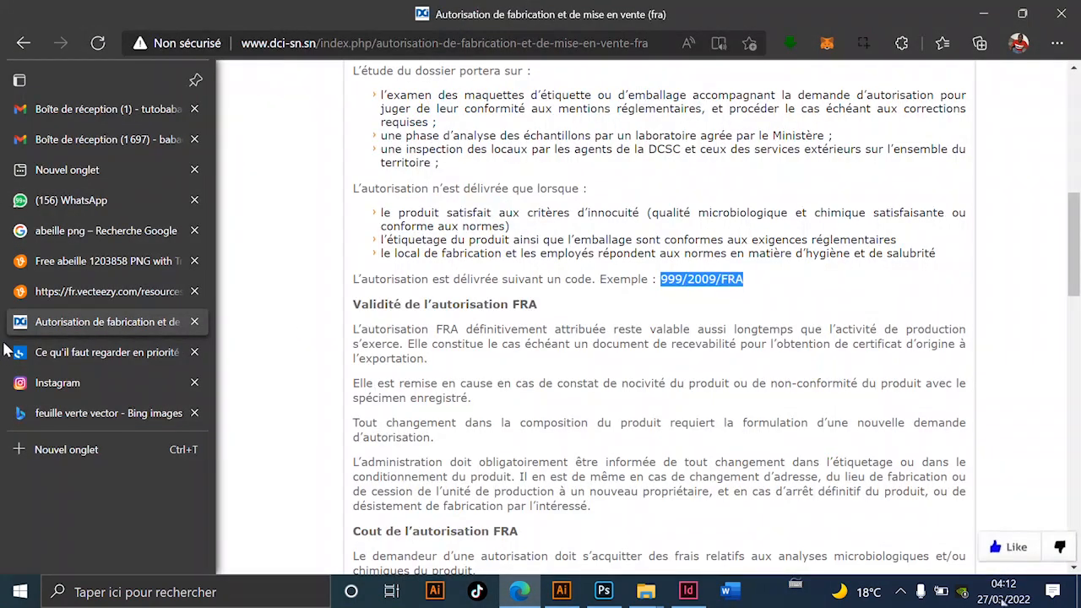
scroll(361, 195, "up", 5)
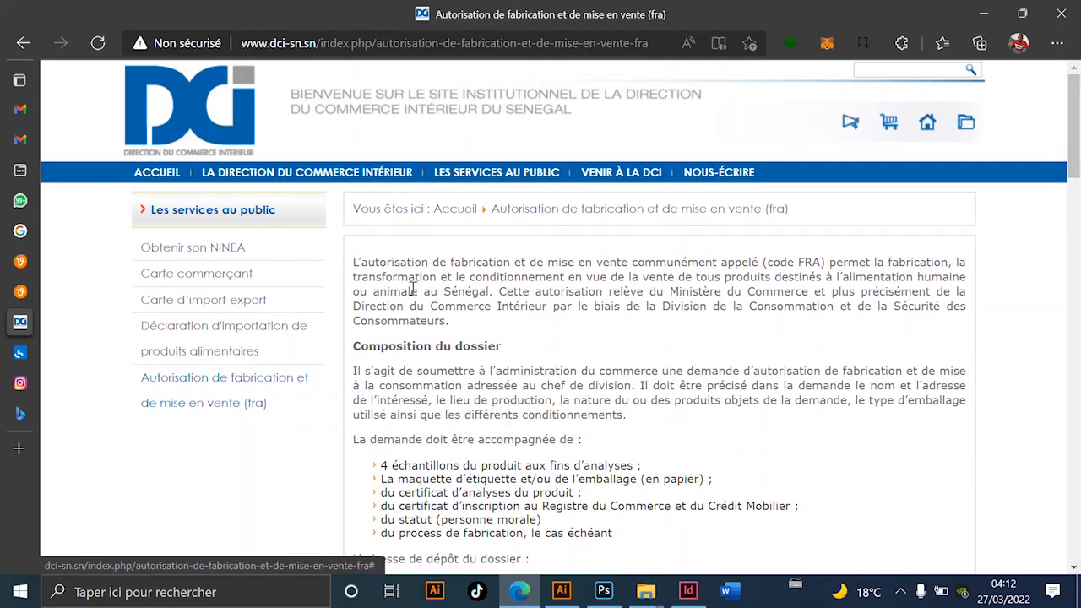
scroll(595, 312, "down", 1)
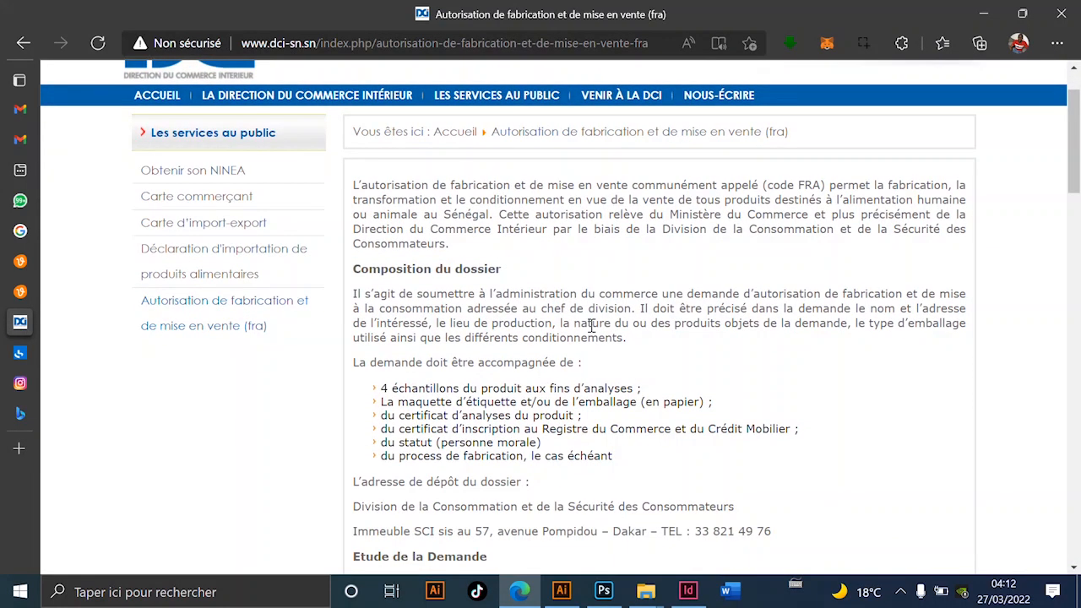
scroll(589, 330, "down", 1)
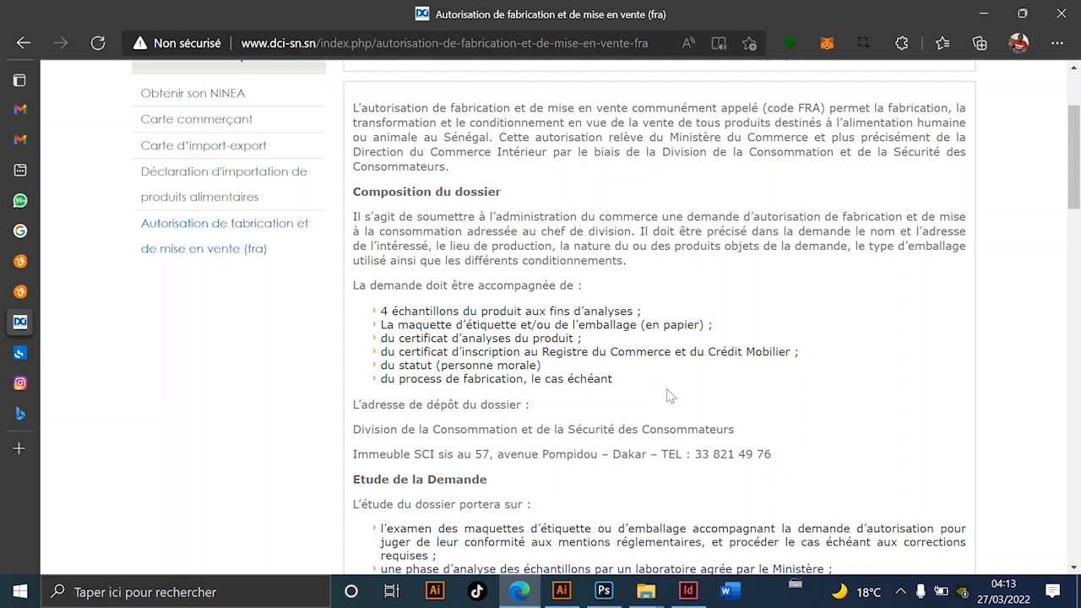
scroll(671, 398, "down", 1)
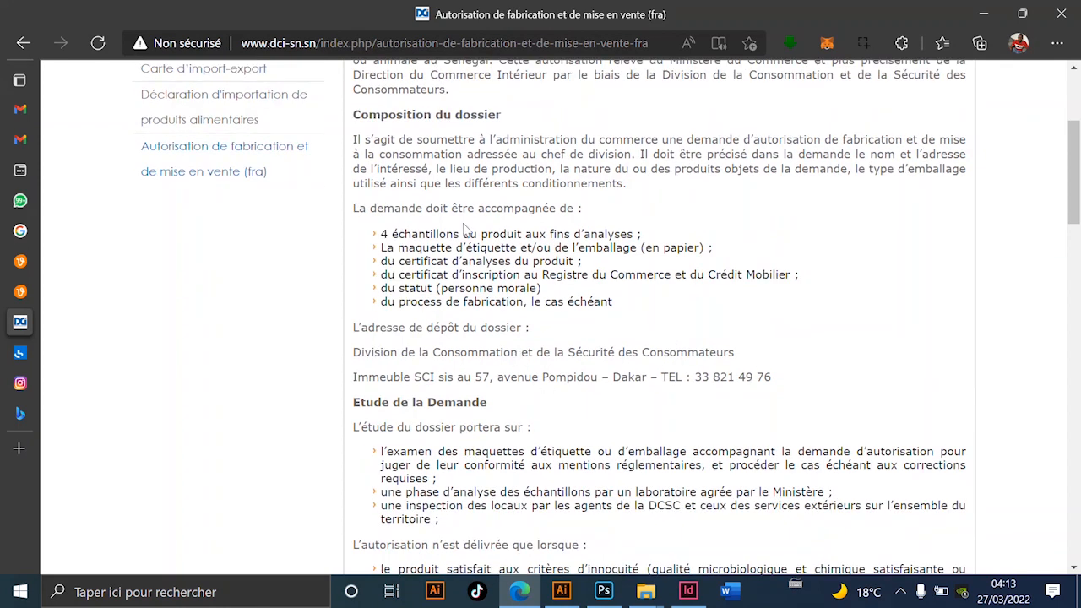
scroll(510, 305, "down", 2)
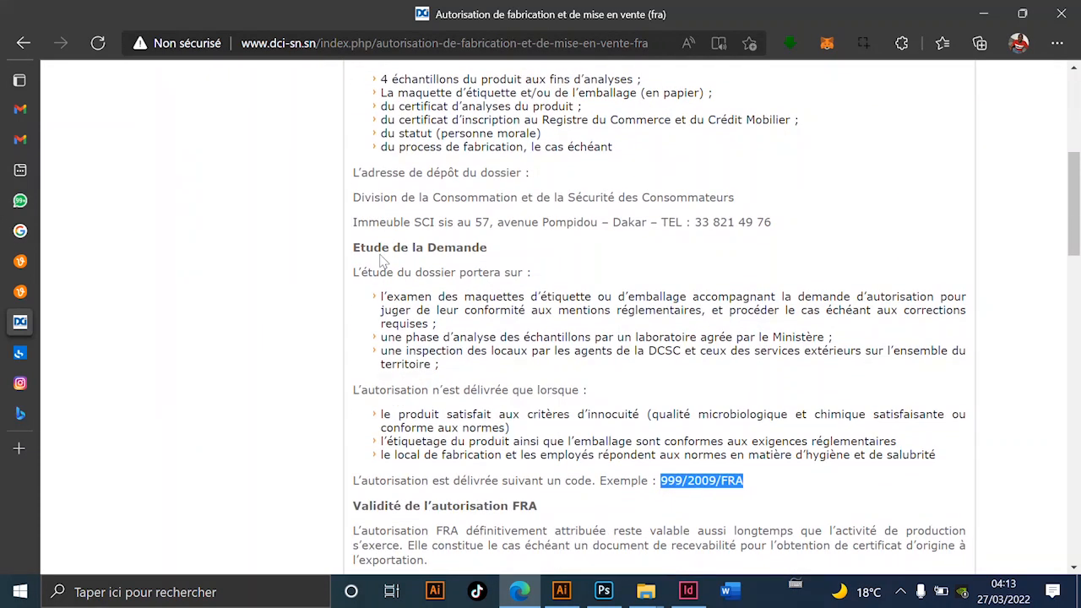
scroll(450, 268, "down", 1)
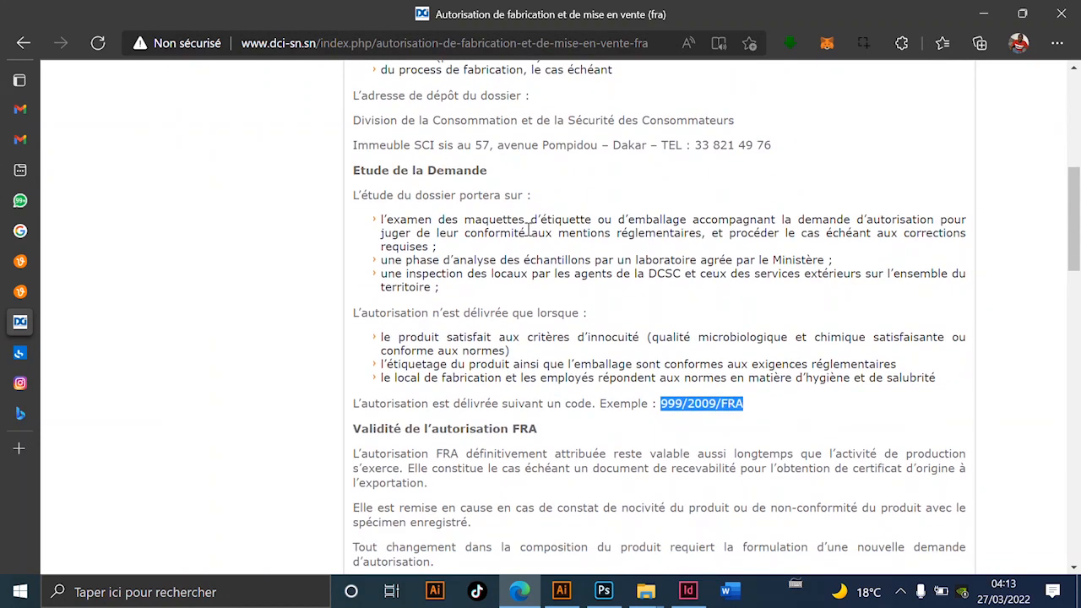
scroll(530, 229, "down", 2)
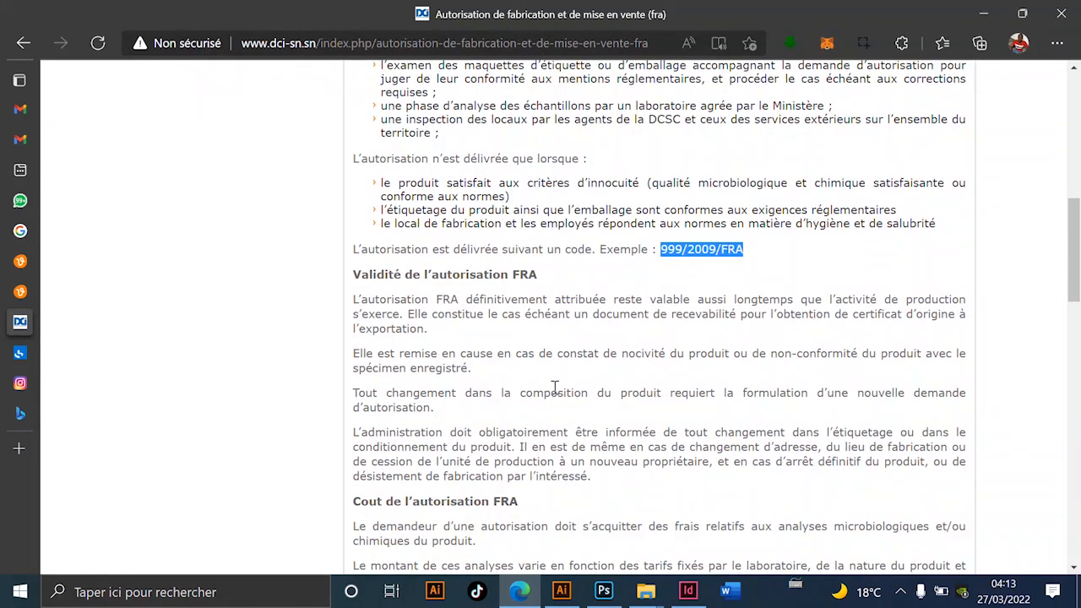
scroll(555, 386, "down", 4)
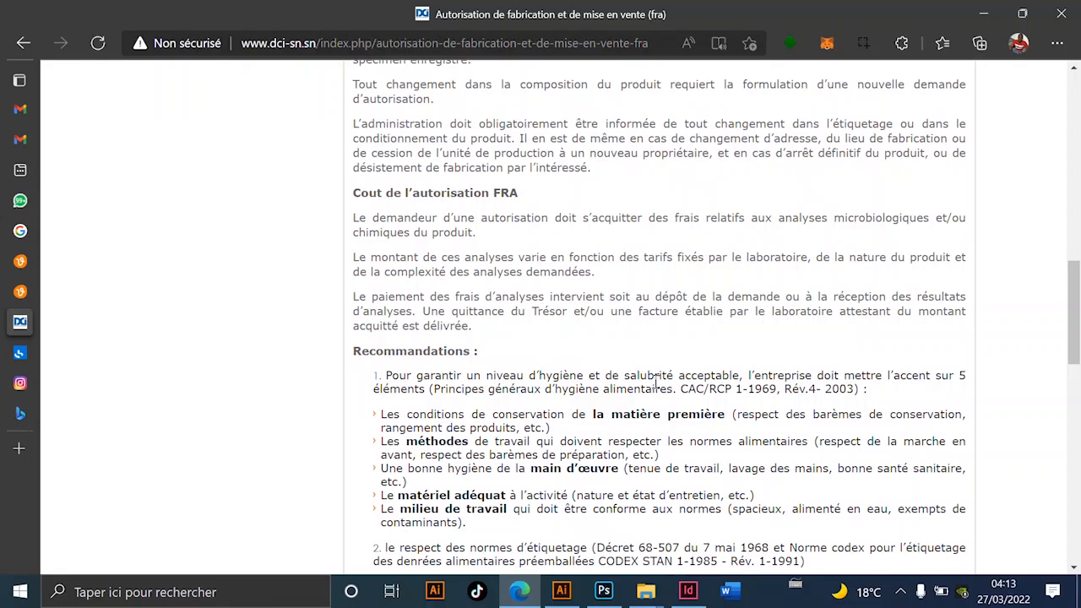
scroll(718, 381, "up", 8)
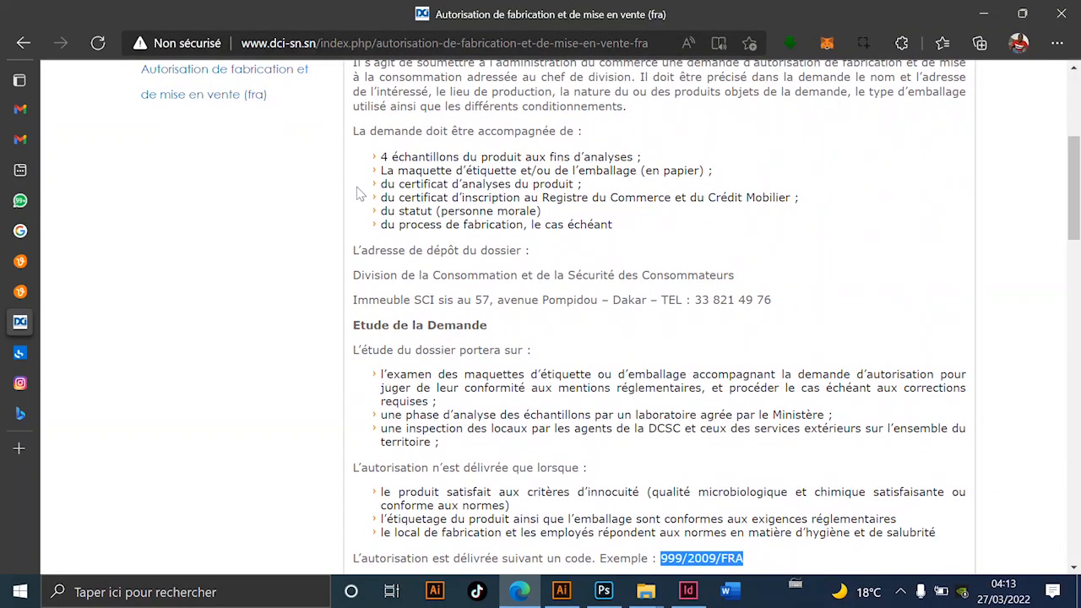
scroll(431, 240, "down", 1)
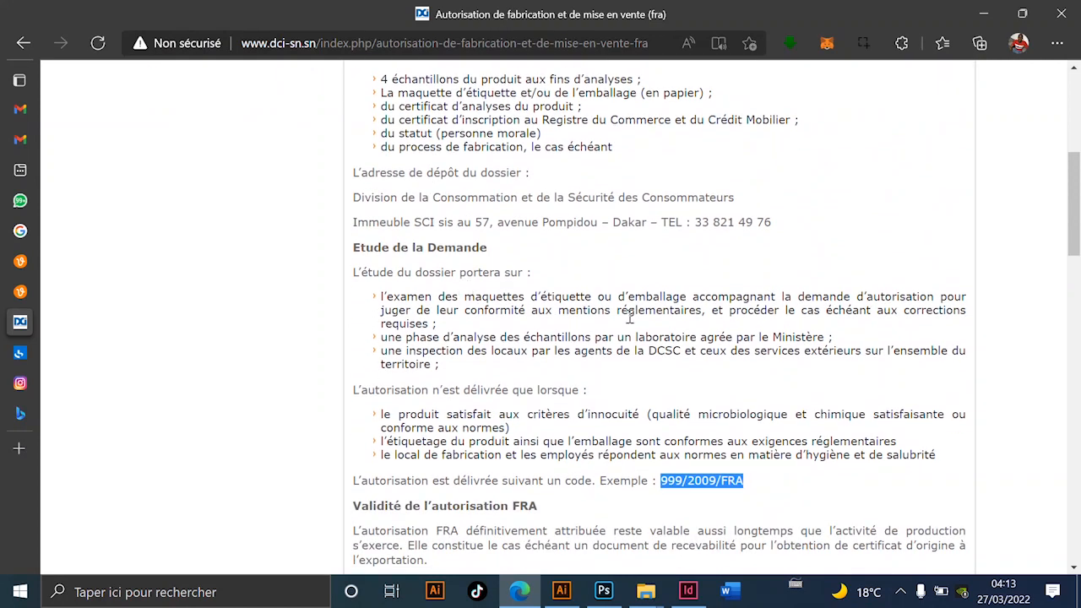
scroll(717, 448, "down", 2)
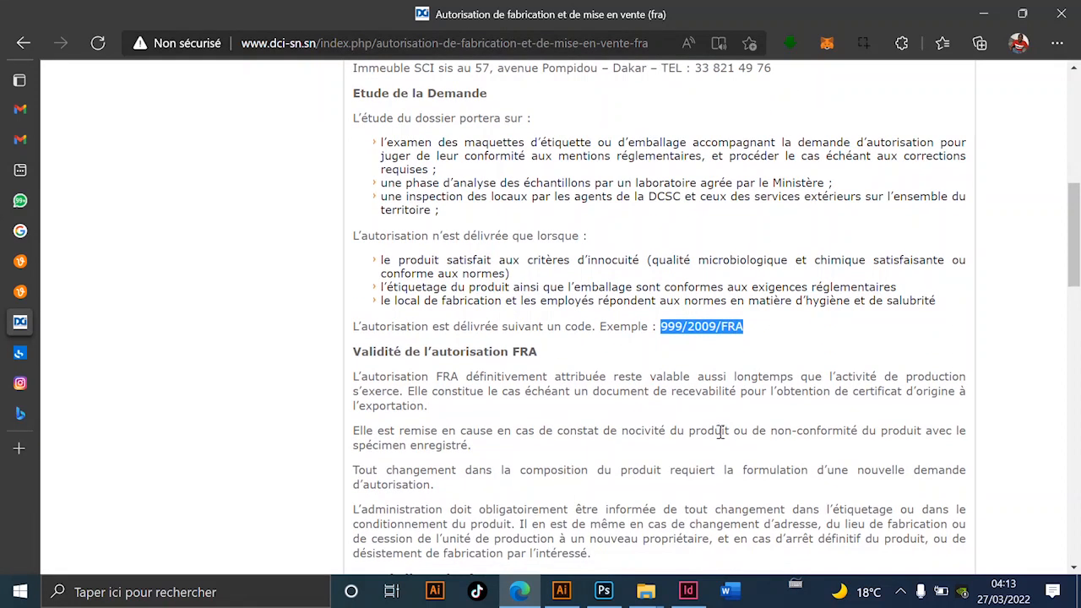
- Copy the example code 999/2009/FRA from the page and paste it in Illustrator as point text near the label's lower-left corner
left_click_drag(740, 330, 664, 322)
key("ctrl+c")
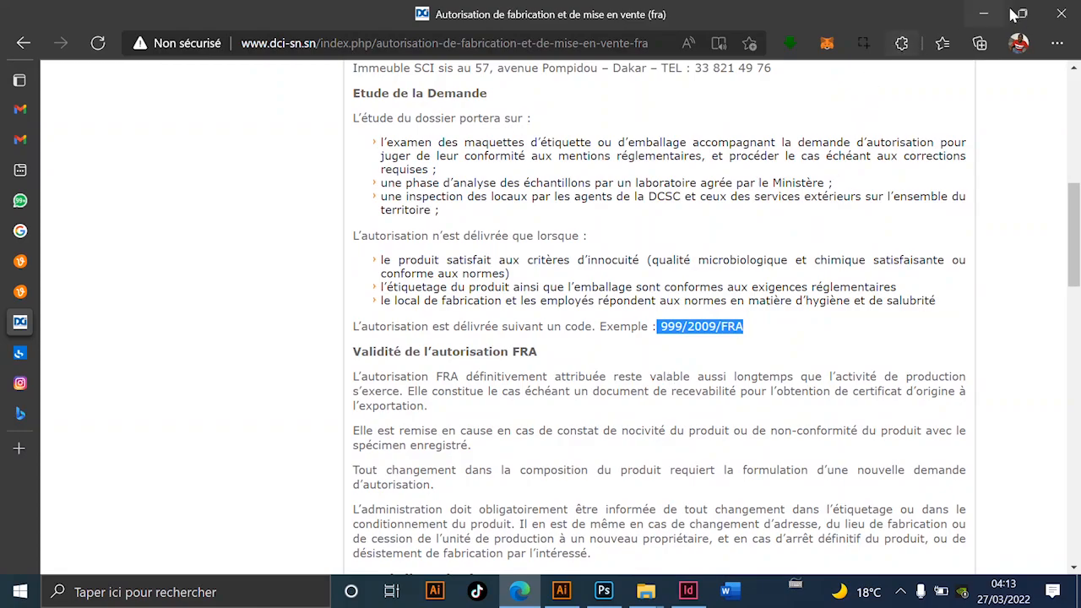
left_click(983, 14)
scroll(172, 450, "up", 2)
key("space")
left_click_drag(195, 401, 304, 531)
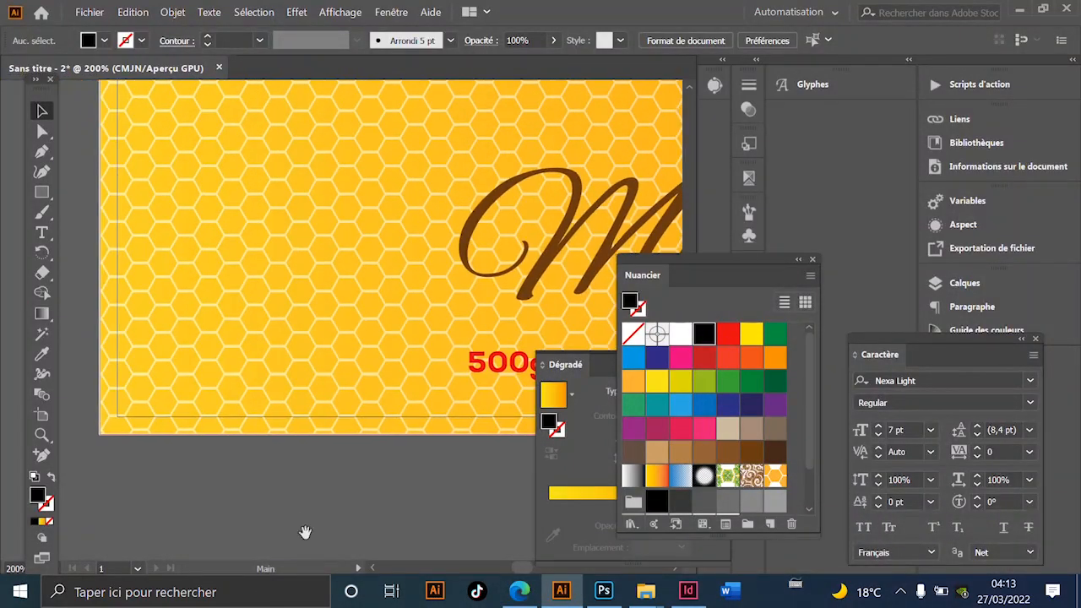
key("t")
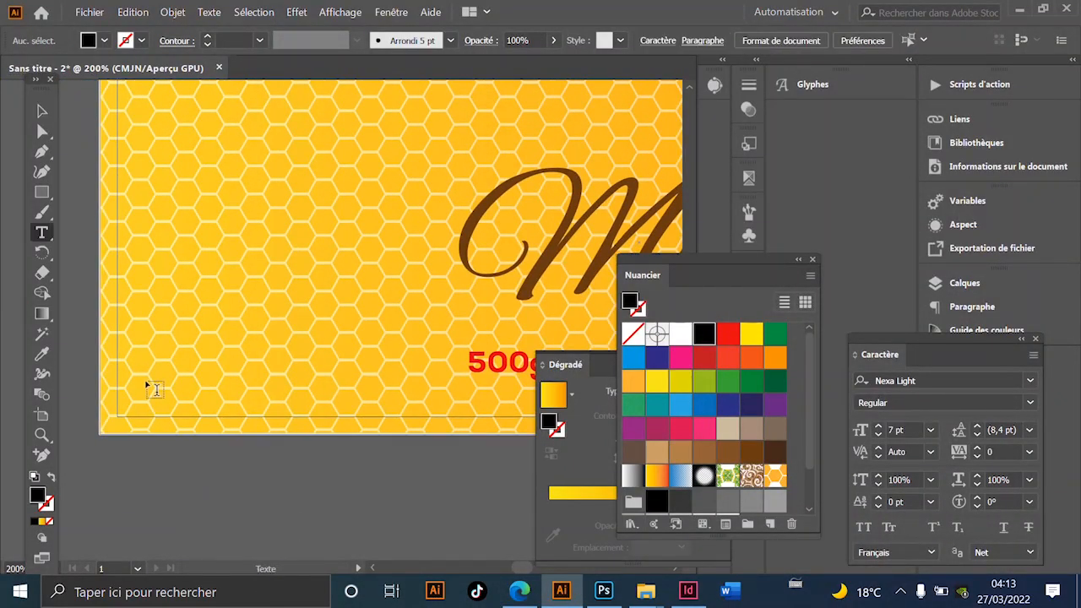
left_click(150, 384)
key("ctrl+v")
key("Escape")
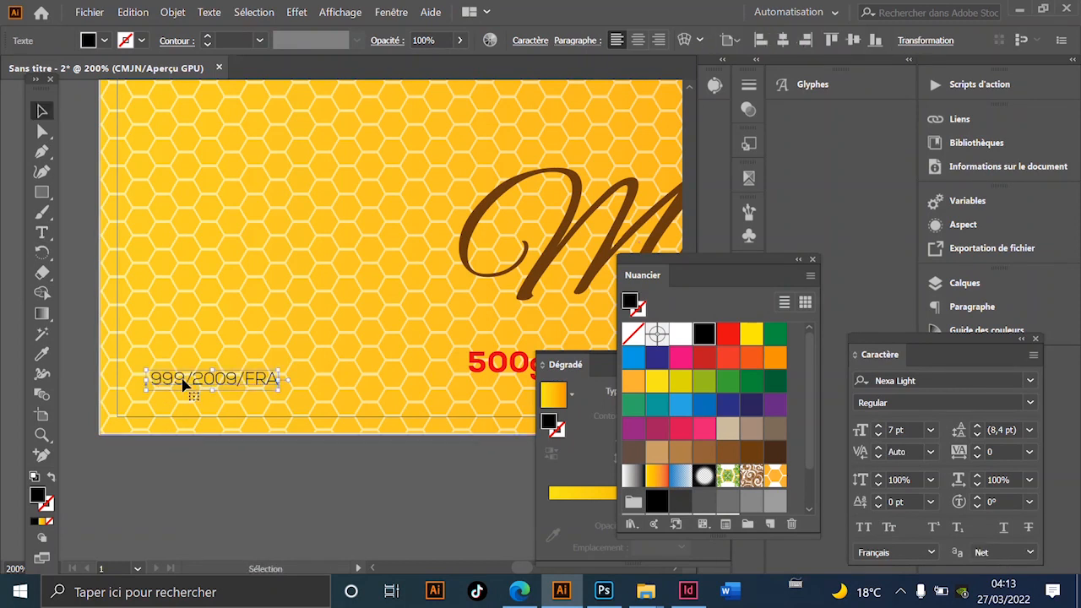
- Draw a narrow rectangle covering the 999/2009/FRA code with a small margin and fill it with white
scroll(228, 430, "down", 2)
scroll(226, 418, "up", 2)
scroll(269, 432, "down", 2)
left_click(234, 397)
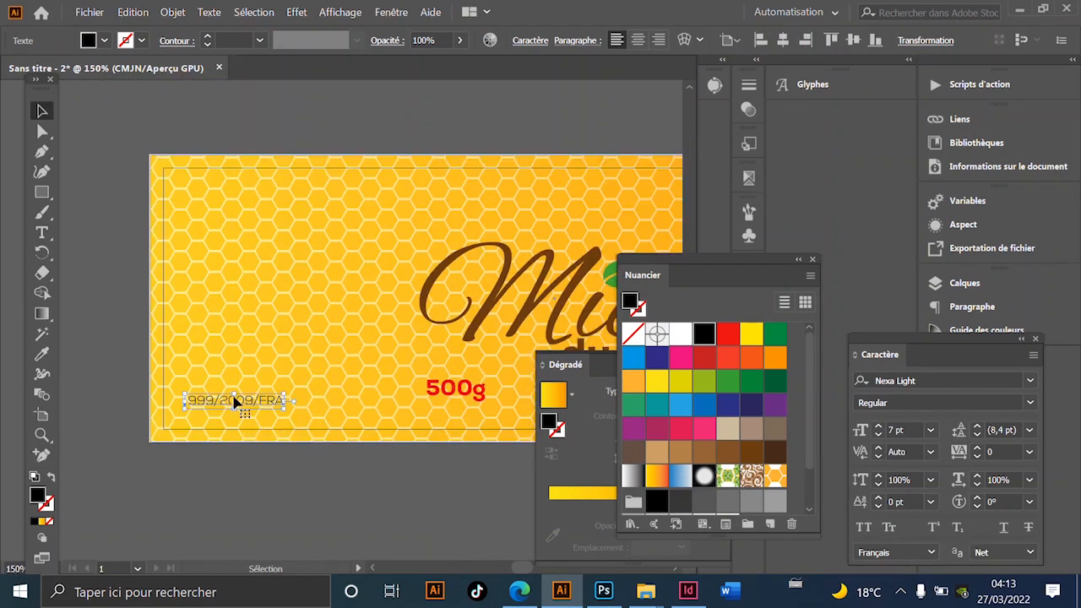
scroll(234, 397, "up", 2)
left_click(41, 193)
scroll(169, 384, "up", 1)
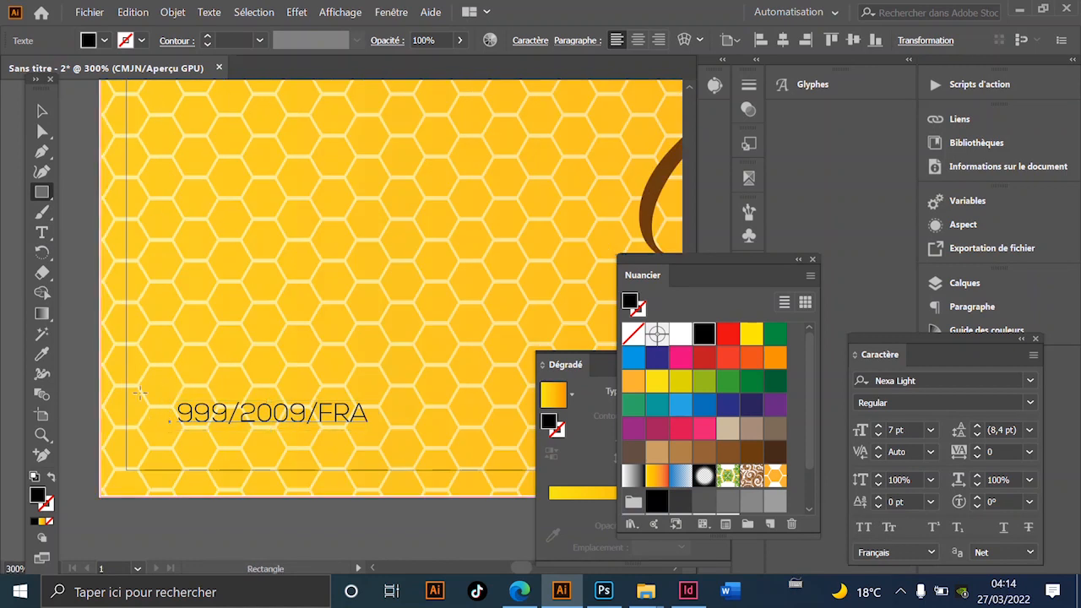
mouse_move(169, 393)
left_mouse_down()
mouse_move(363, 439)
mouse_move(394, 436)
mouse_move(378, 431)
left_mouse_up()
left_click(681, 335)
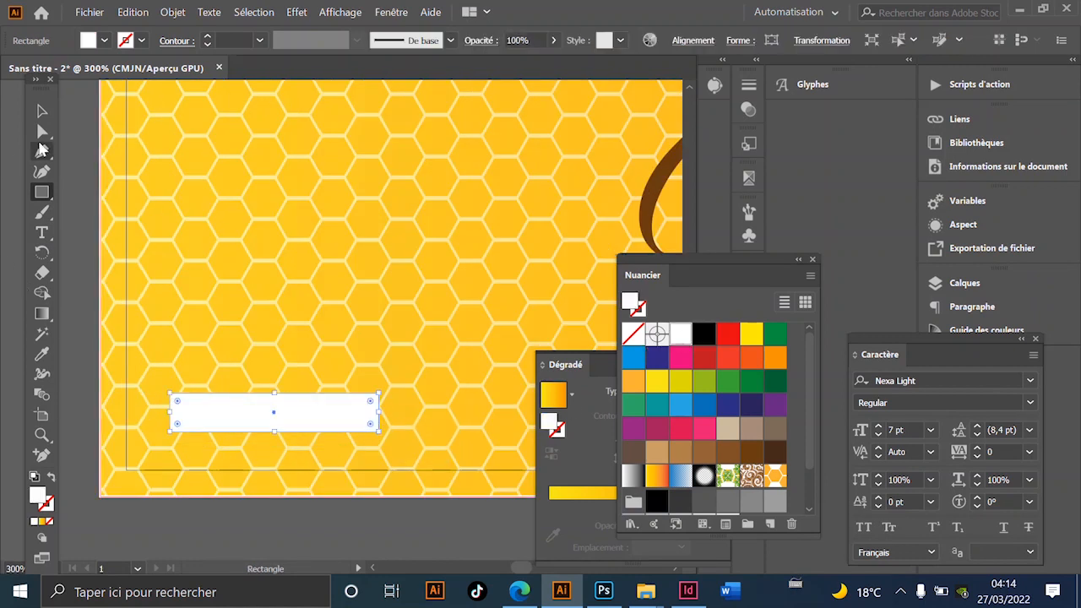
- Select the 999/2009/FRA text in outline view, bring it in front of the white rectangle, and deselect it in normal preview
left_click(42, 111)
key("ctrl+y")
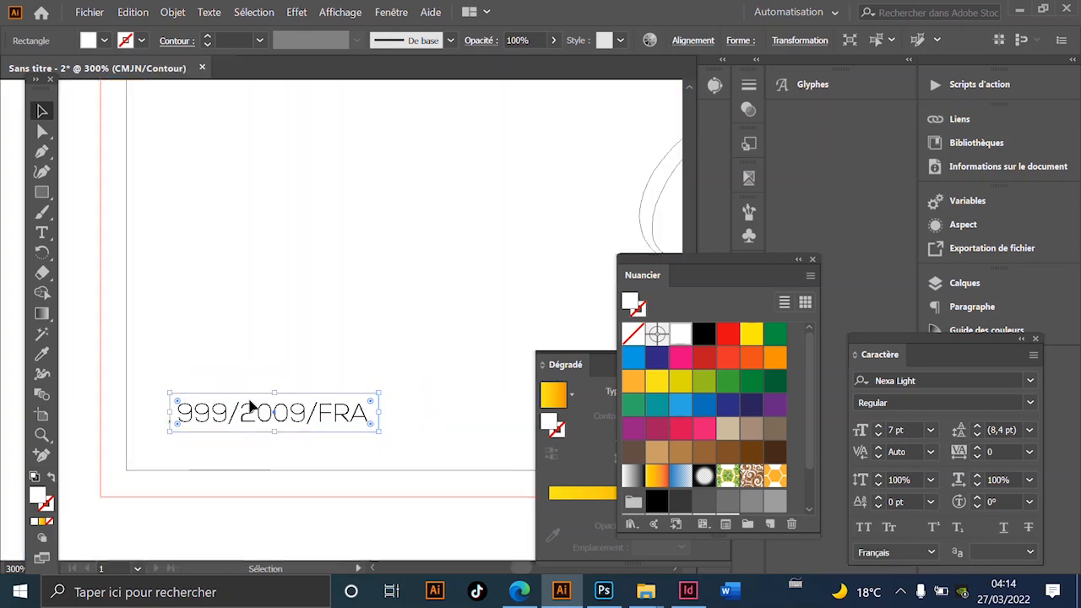
left_click(257, 420)
key("a")
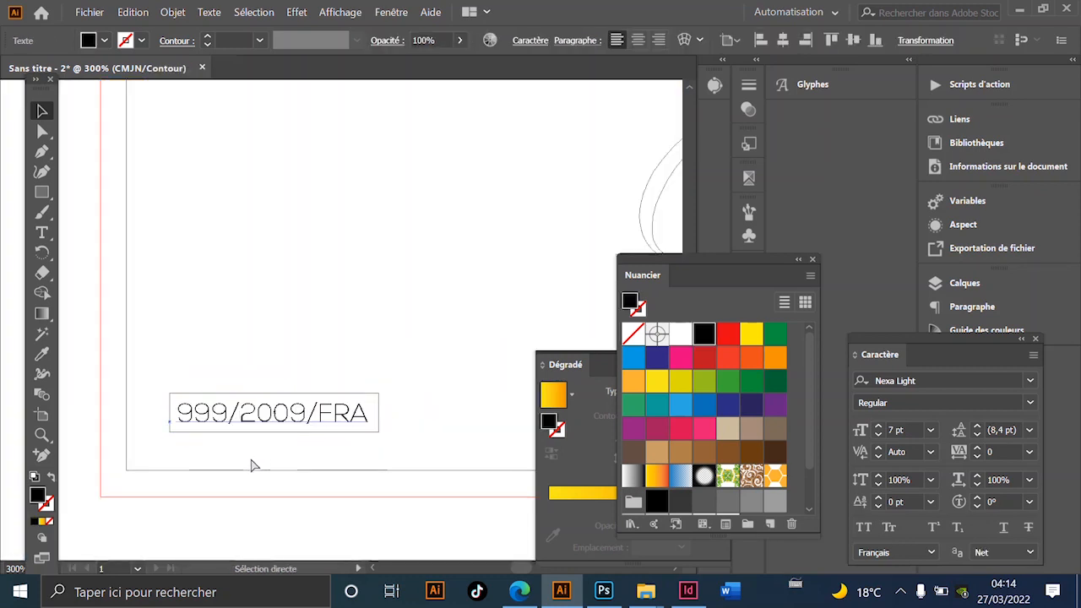
key("ctrl+y")
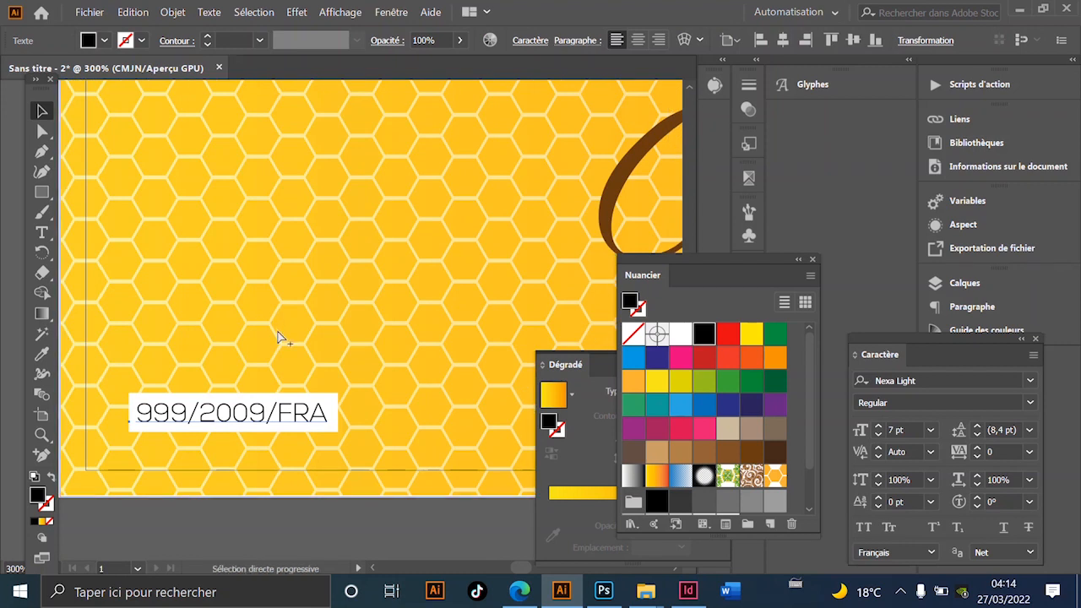
key("ctrl+minus")
key("ctrl+minus")
key("ctrl+minus")
key("ctrl+minus")
key("ctrl+minus")
left_click(325, 445)
scroll(323, 439, "up", 2)
left_click_drag(304, 404, 231, 412)
scroll(233, 380, "down", 1)
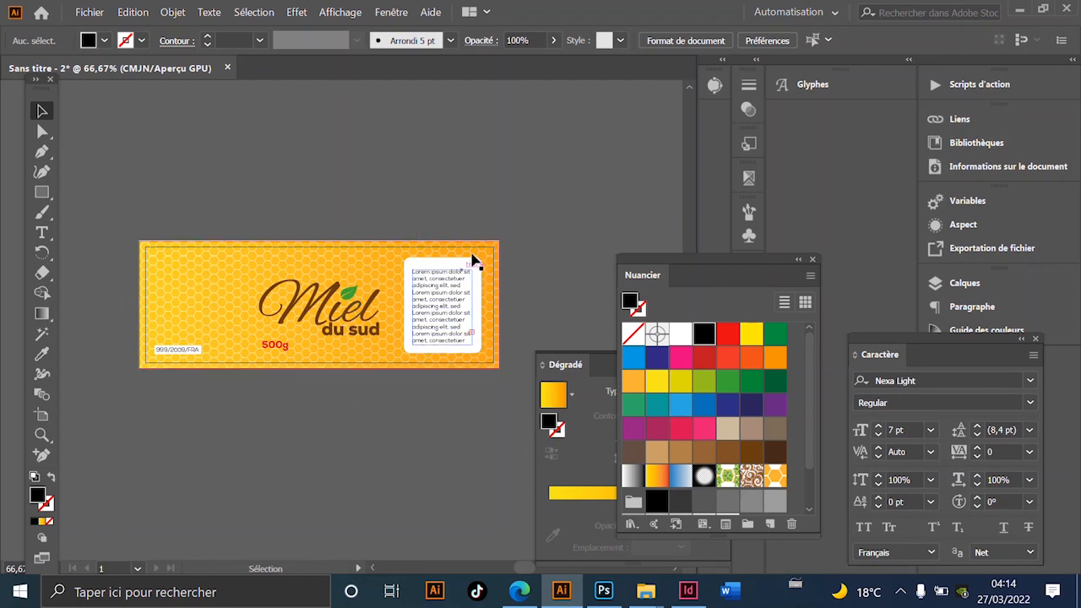
scroll(459, 283, "up", 2)
scroll(393, 309, "down", 1)
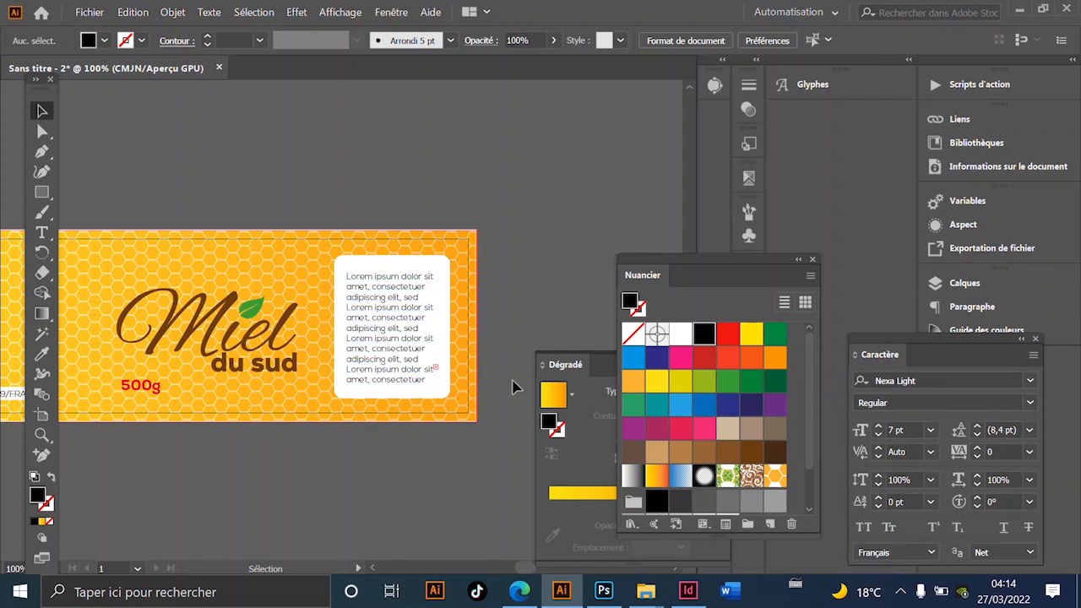
scroll(343, 319, "down", 1)
left_click_drag(330, 298, 344, 263)
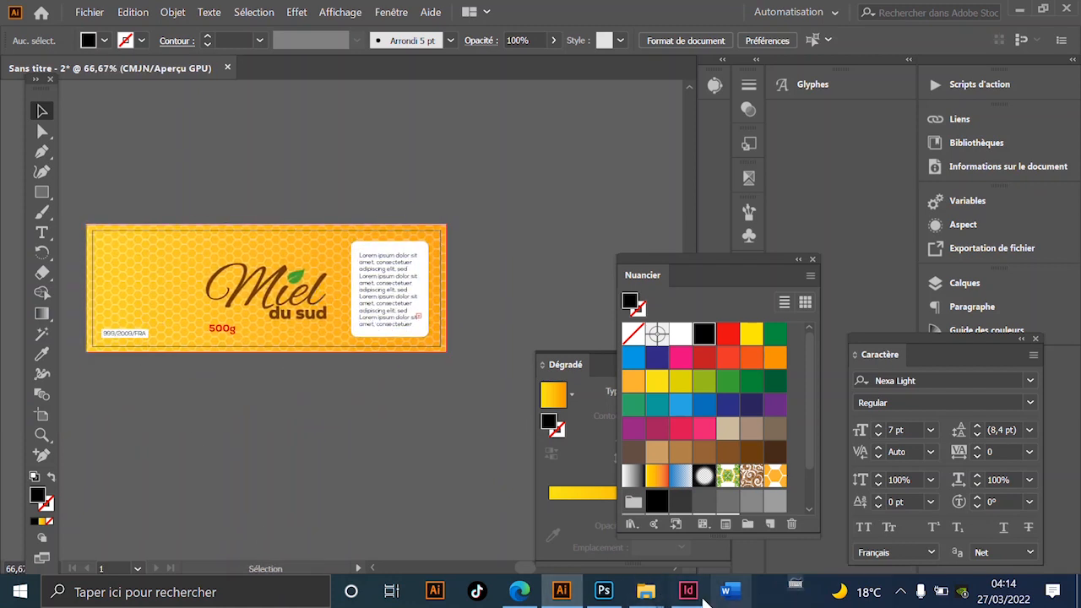
left_click(520, 591)
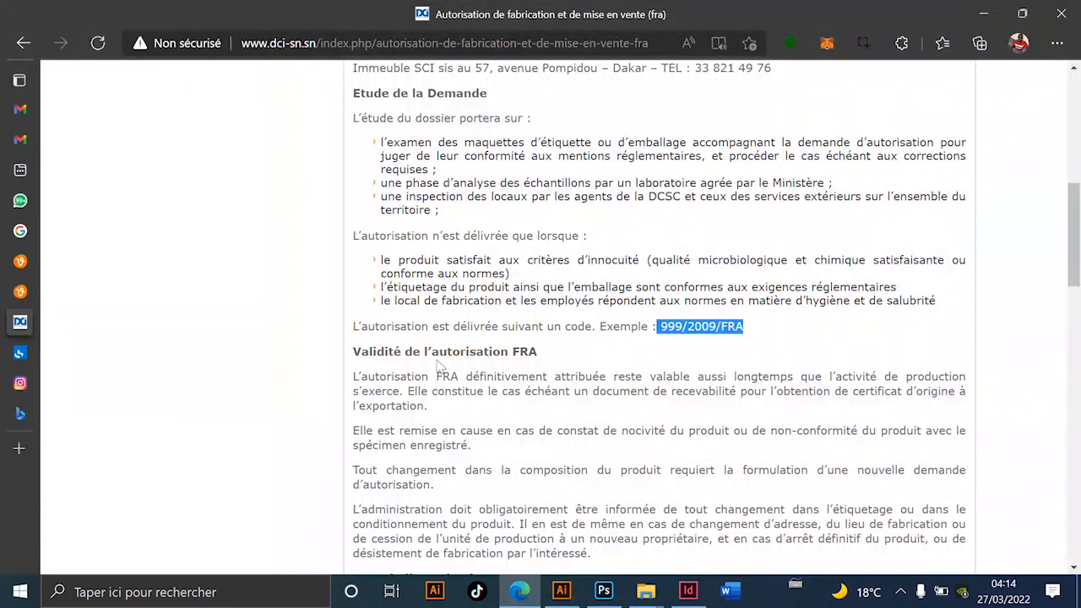
mouse_move(120, 126)
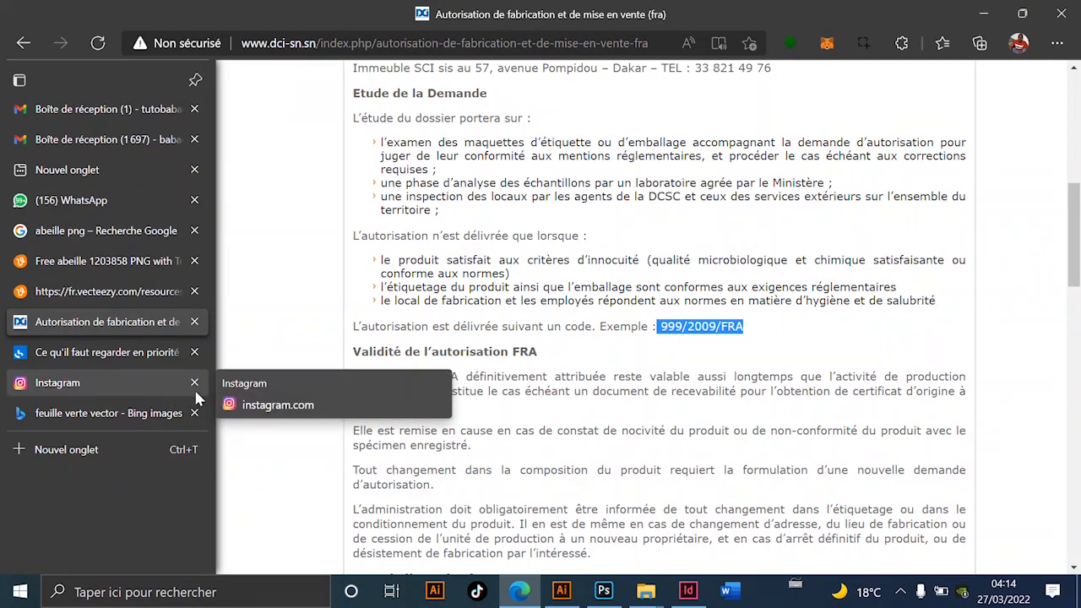
left_click(984, 16)
left_click_drag(139, 397, 221, 407)
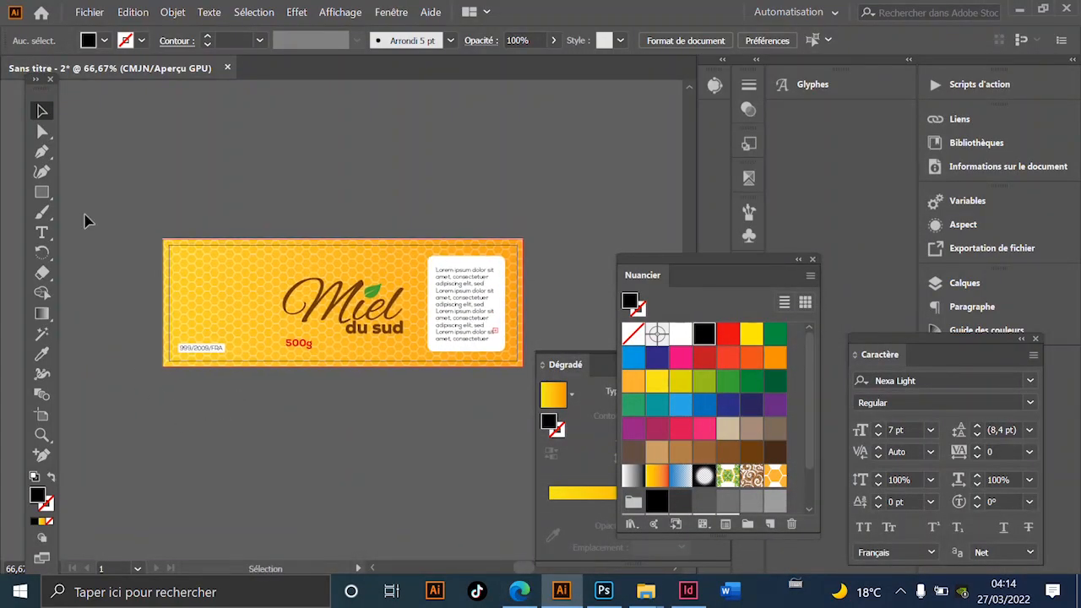
- Start importing a file into the document and browse to the tuto folder on the desktop (Bureau)
left_click(89, 13)
left_click(194, 265)
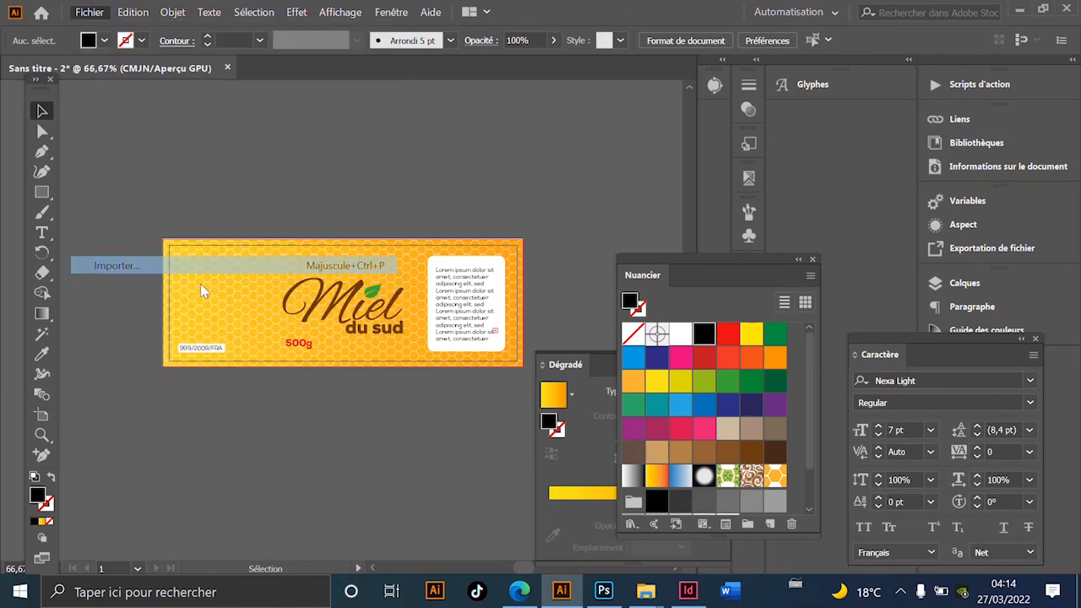
scroll(540, 245, "up", 2)
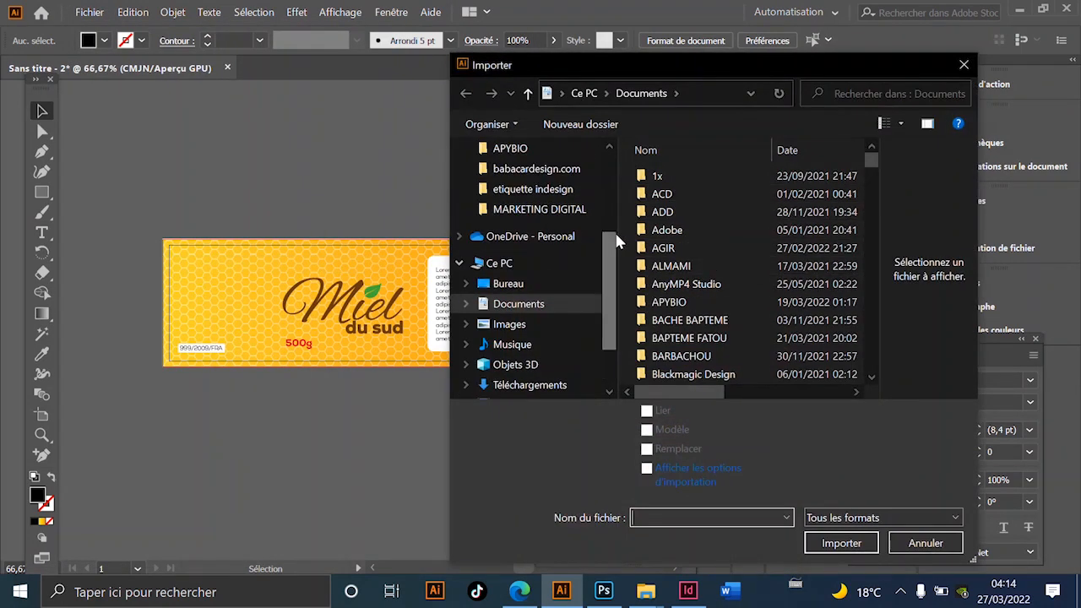
scroll(533, 253, "up", 3)
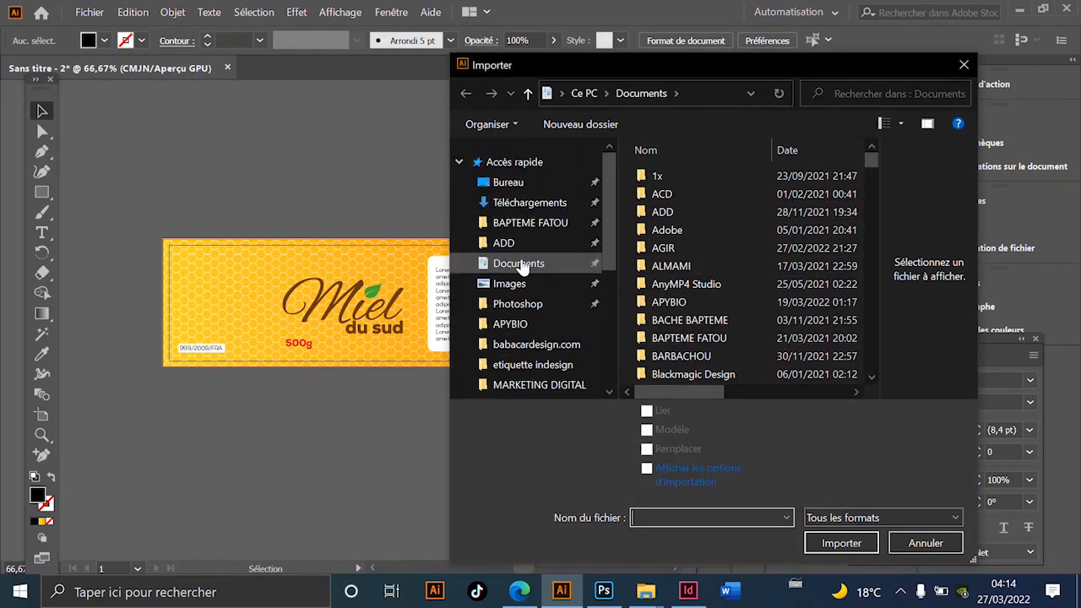
scroll(542, 299, "down", 1)
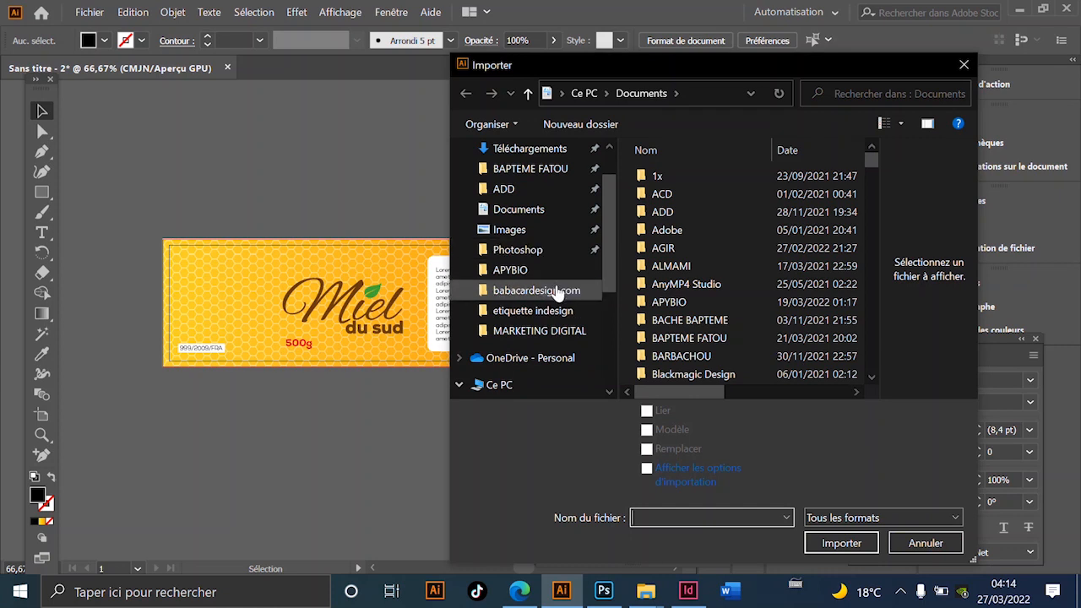
scroll(561, 294, "down", 1)
scroll(482, 296, "down", 6)
scroll(476, 270, "up", 5)
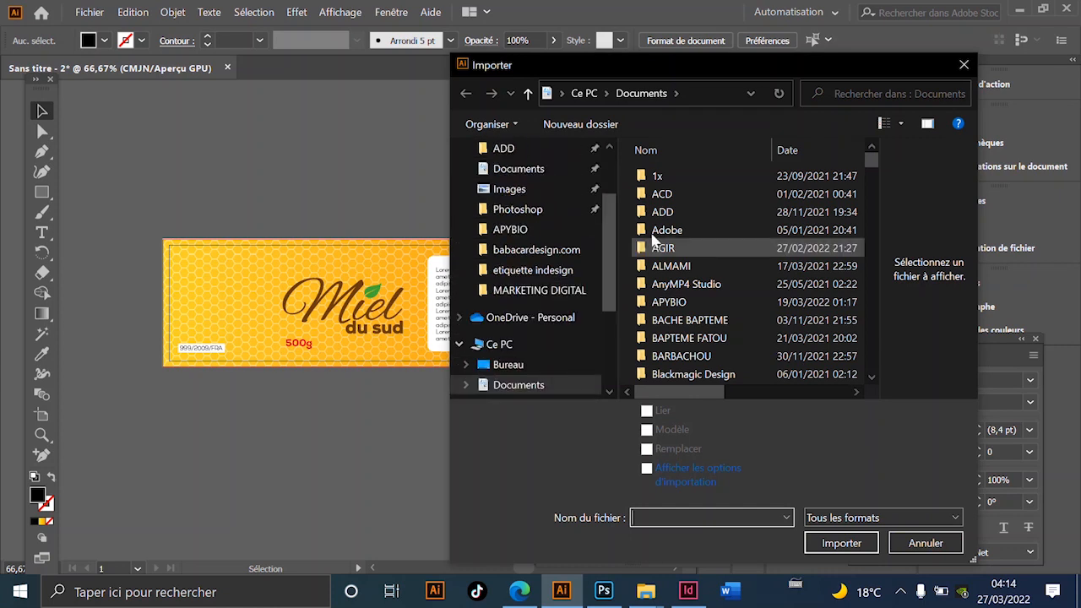
left_click(656, 212)
scroll(540, 199, "up", 3)
left_click(511, 151)
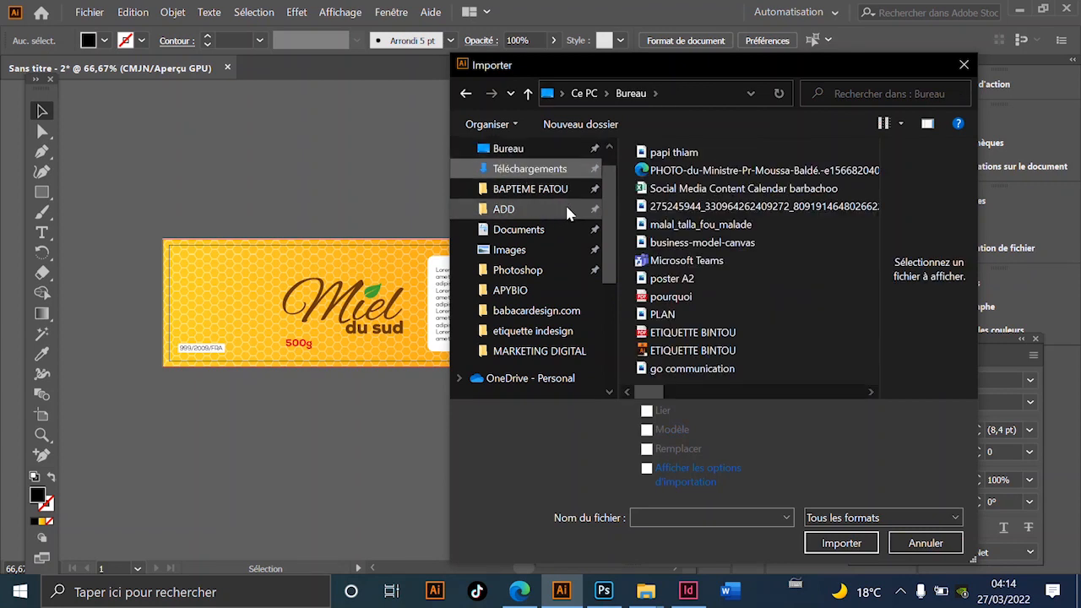
left_click(667, 172)
key("t")
key("u")
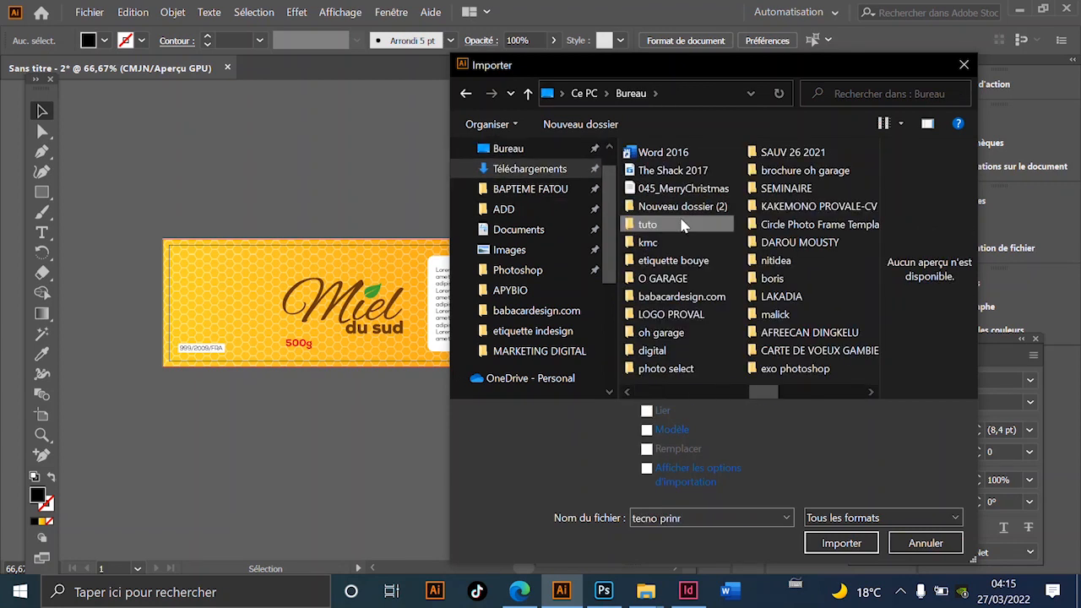
double_click(682, 228)
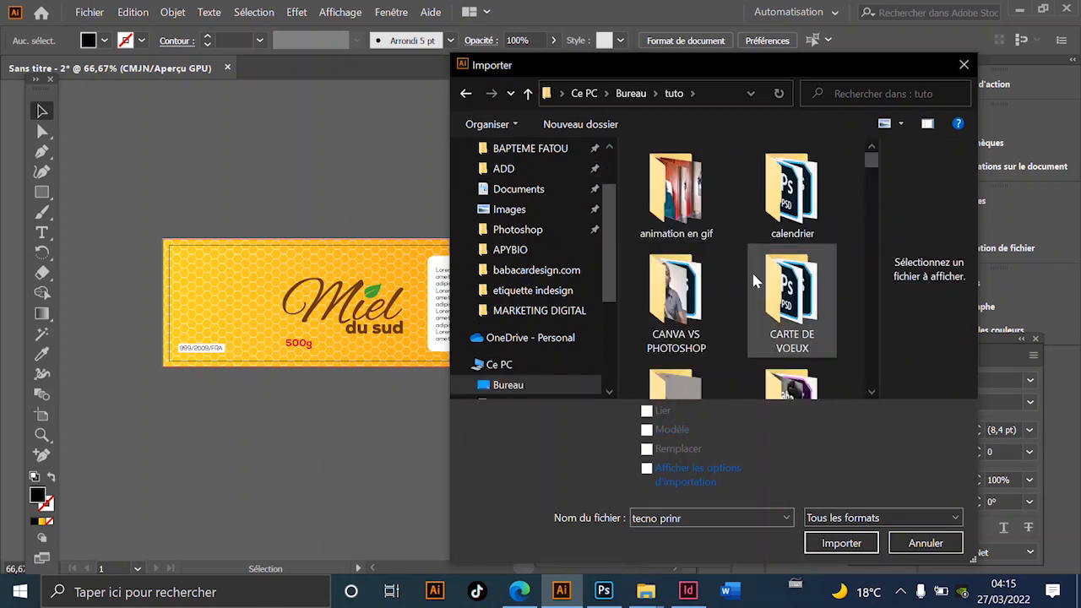
- Open the COMMENT FAIRE UNE ETIQUETTE DE PRODUITS folder and its fichier subfolder, and import the barcode file
left_click(802, 304)
scroll(802, 287, "down", 3)
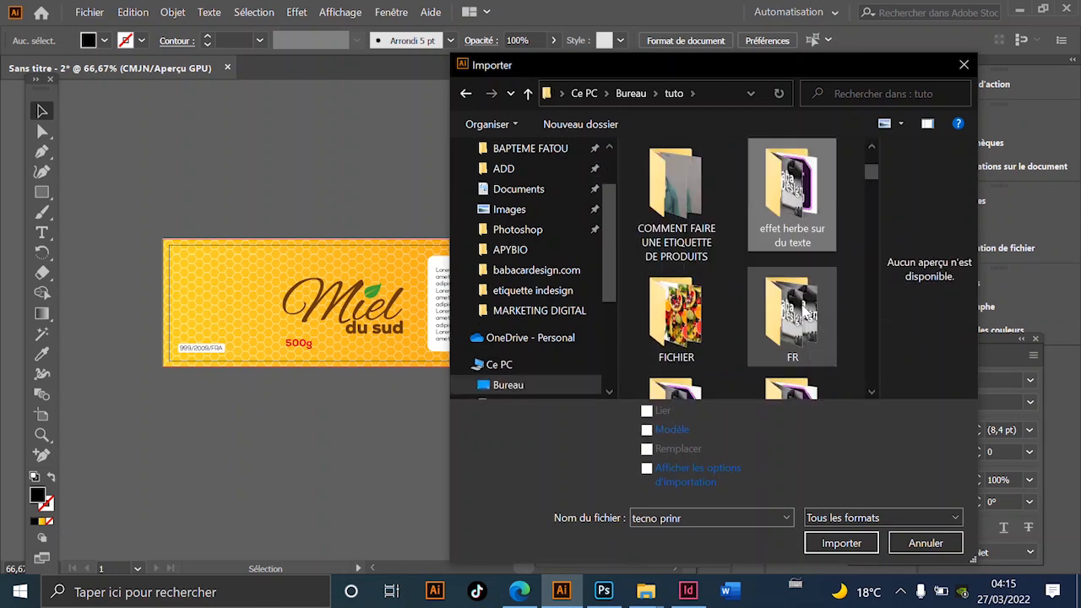
double_click(675, 199)
double_click(692, 218)
double_click(671, 196)
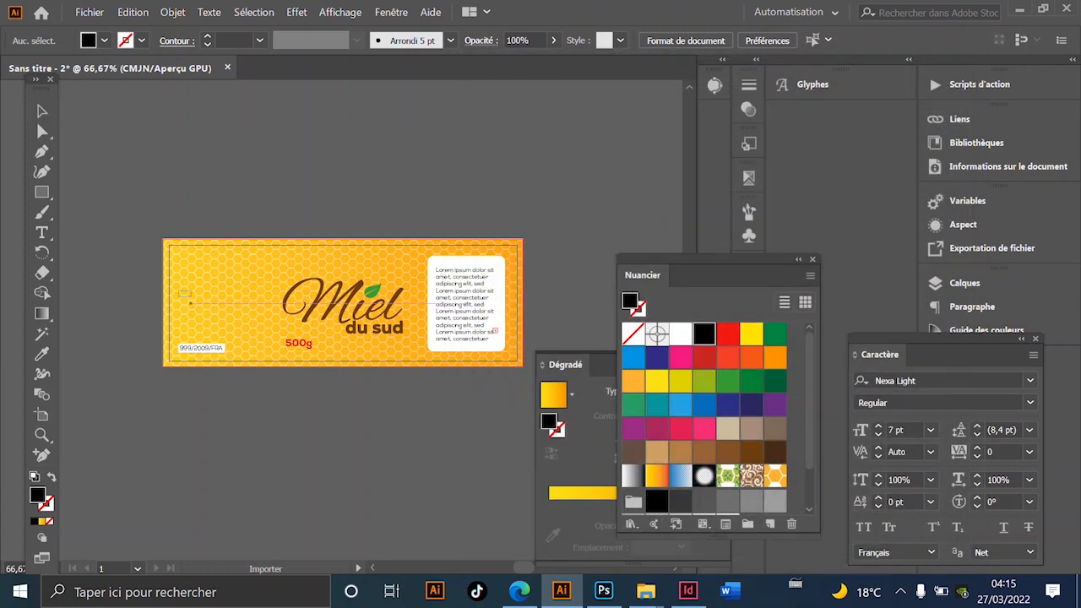
- Place the barcode on the label just above the 999/2009/FRA code, scale it and align its left edge with the code box
left_click_drag(178, 290, 267, 351)
scroll(202, 355, "up", 2)
left_click_drag(202, 356, 193, 328)
left_click(285, 252)
left_click_drag(307, 234, 308, 249)
left_click_drag(341, 193, 321, 202)
left_click_drag(327, 244, 334, 245)
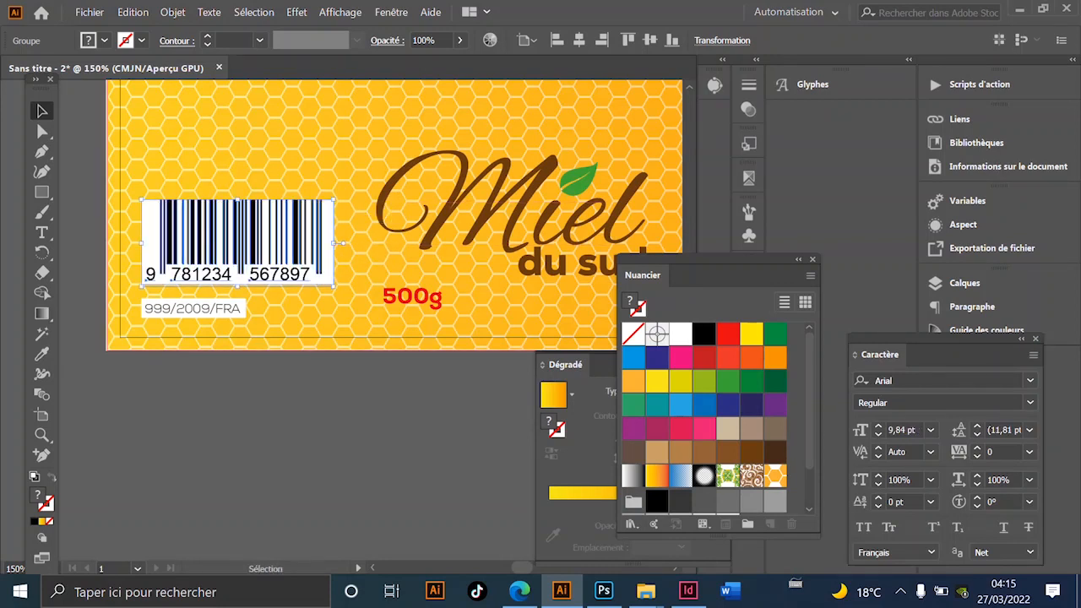
left_click(264, 460)
- Examine the whole label layout up close and from afar, comparing the barcode, lettering, weight and text box
scroll(264, 460, "down", 3)
left_click_drag(274, 431, 238, 302)
scroll(224, 322, "up", 1)
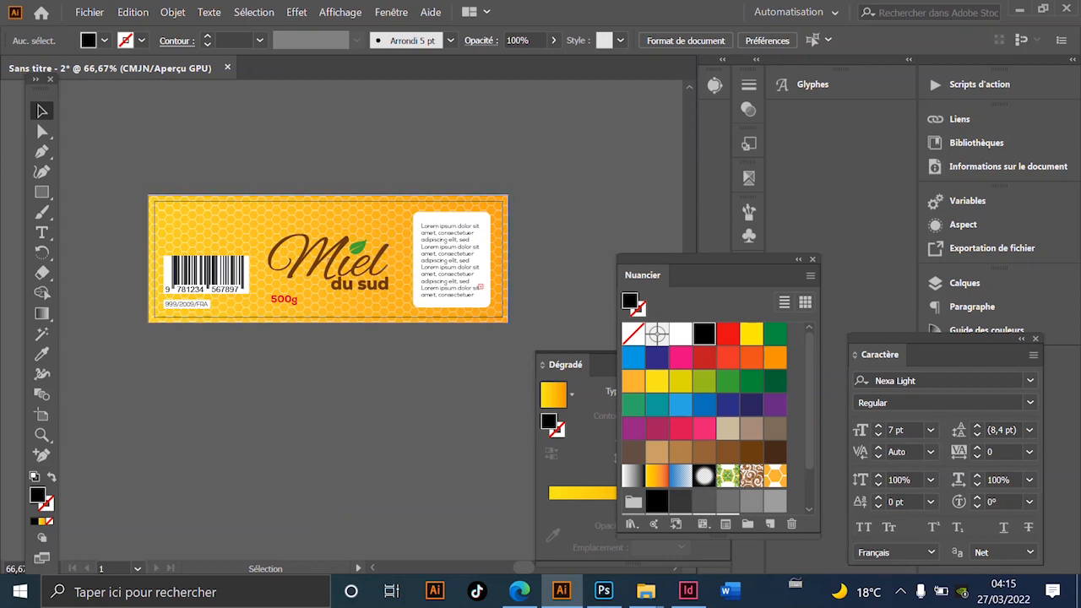
scroll(361, 291, "up", 2)
left_click_drag(362, 289, 323, 315)
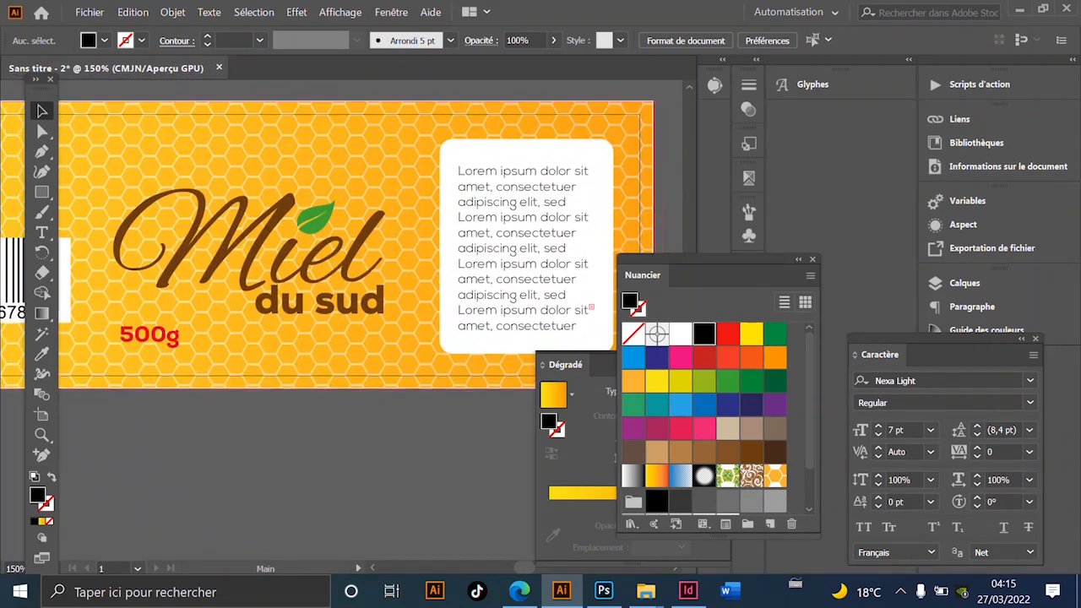
scroll(494, 283, "down", 2)
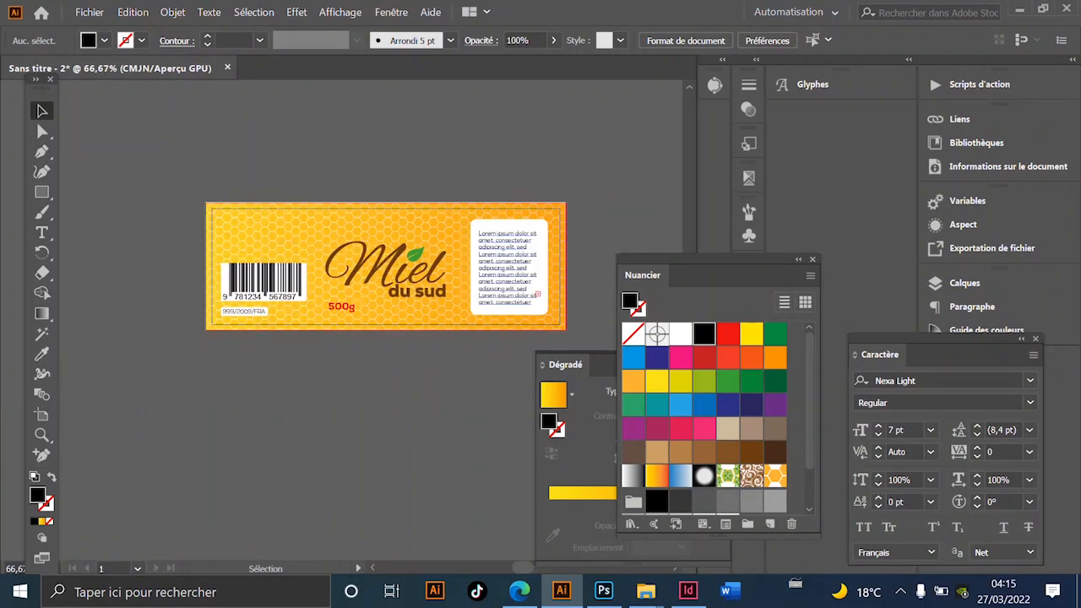
scroll(498, 288, "up", 2)
left_click_drag(498, 288, 513, 312)
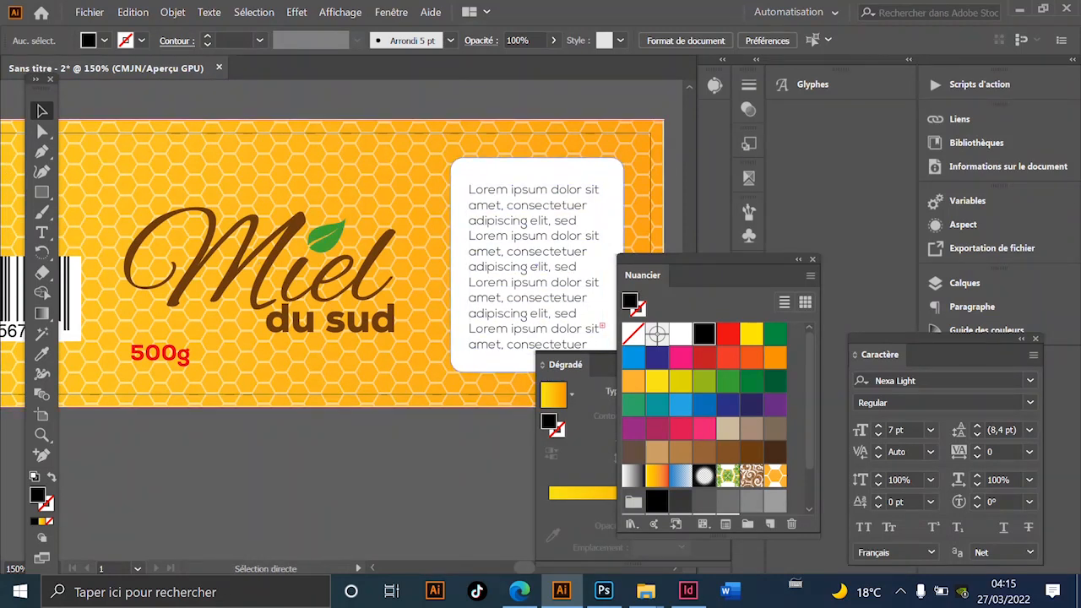
scroll(454, 358, "down", 1)
left_click_drag(453, 358, 469, 276)
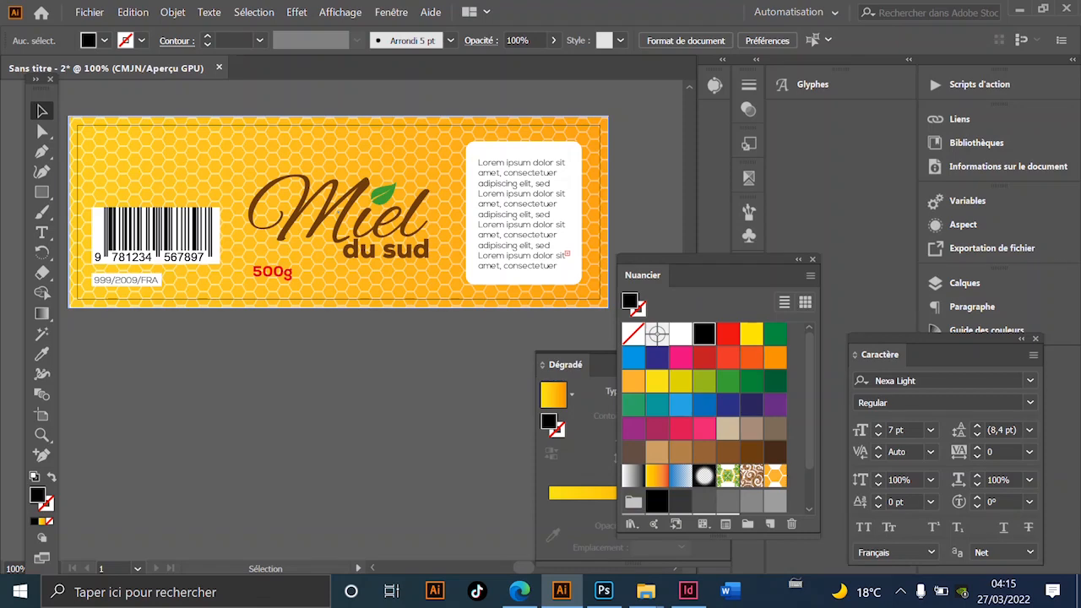
- Import the vecteezy_bee_1203858 image, shrink it and position it above the barcode
left_click(90, 12)
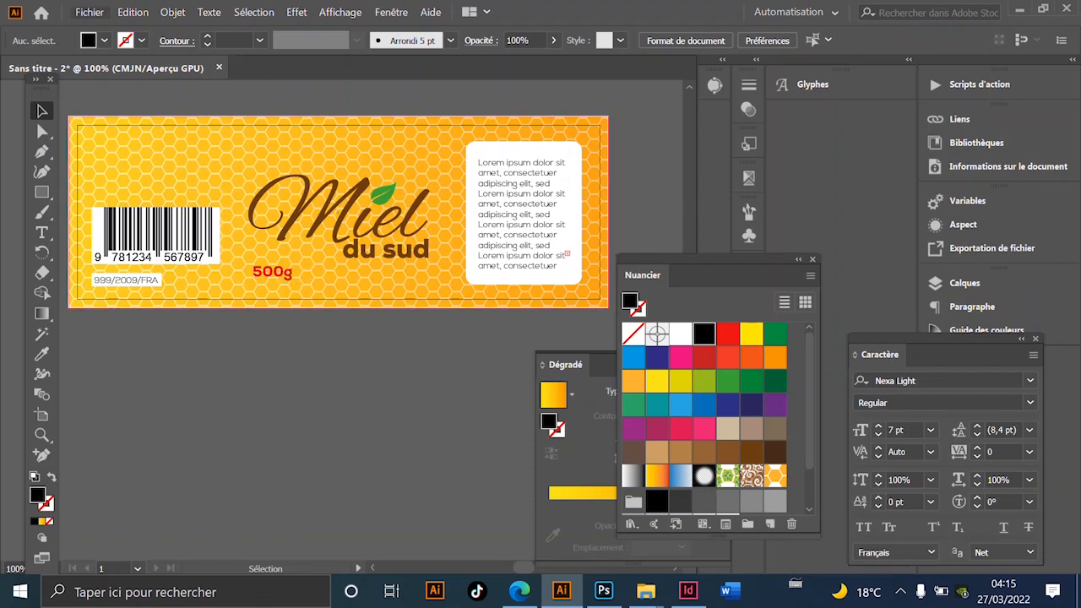
left_click(118, 264)
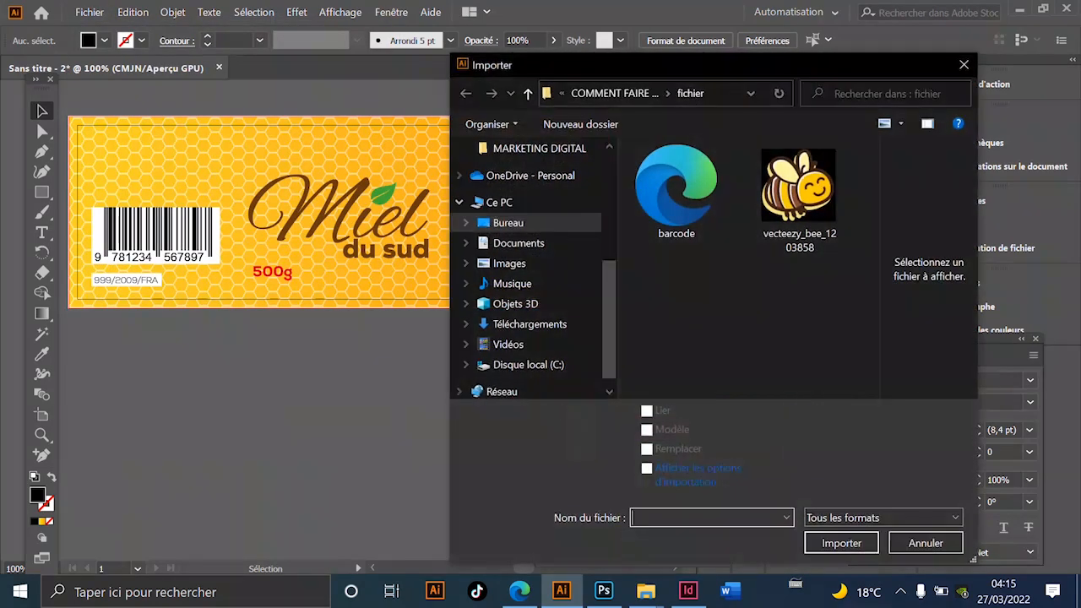
double_click(796, 193)
left_click_drag(233, 299, 340, 260)
scroll(398, 465, "up", 2)
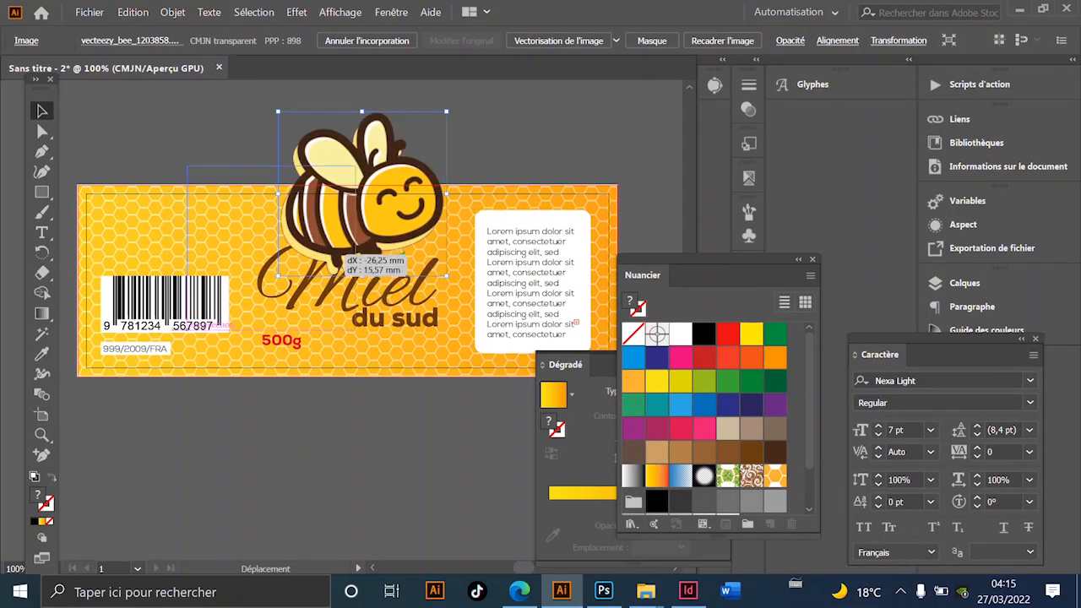
left_click_drag(356, 330, 258, 234)
left_click_drag(236, 212, 188, 246)
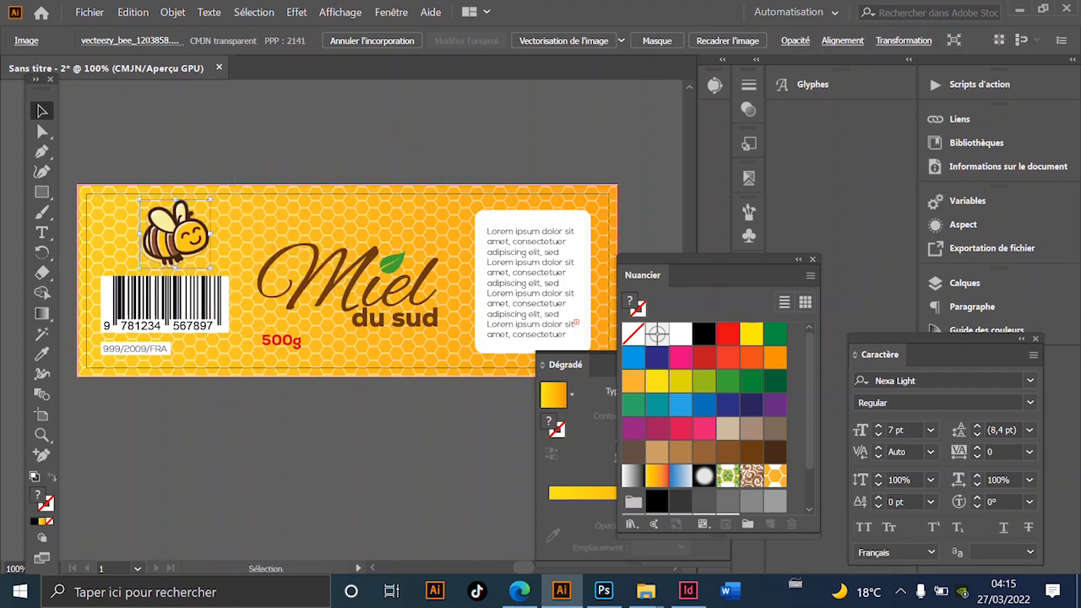
- Reduce the bee slightly and add two progressively smaller copies to its right along the label's upper edge
left_click_drag(210, 199, 217, 222)
left_click(139, 229)
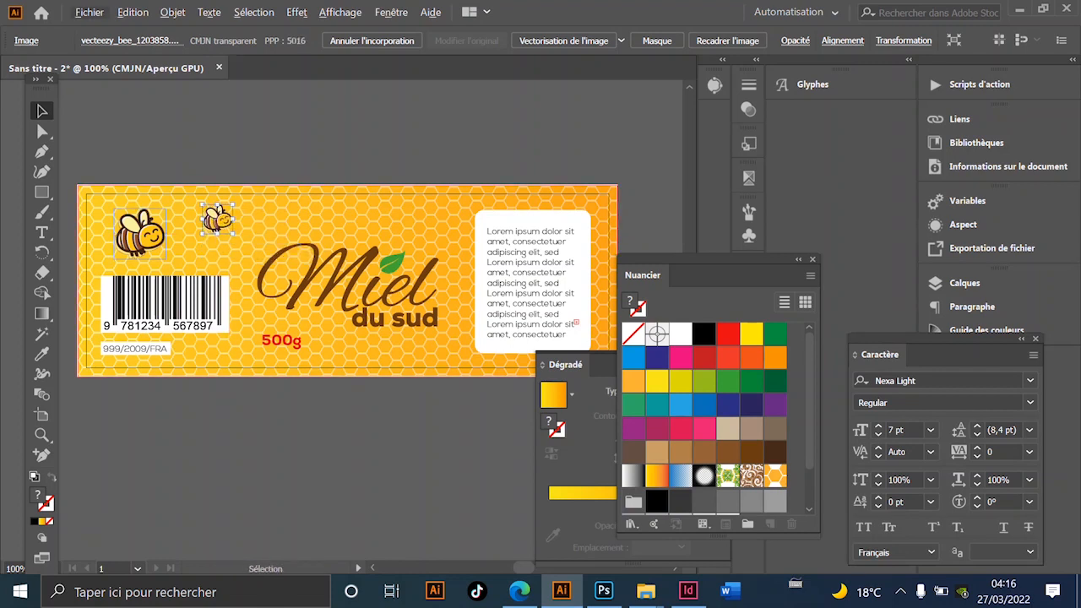
left_click_drag(139, 230, 292, 229)
key("ctrl+z")
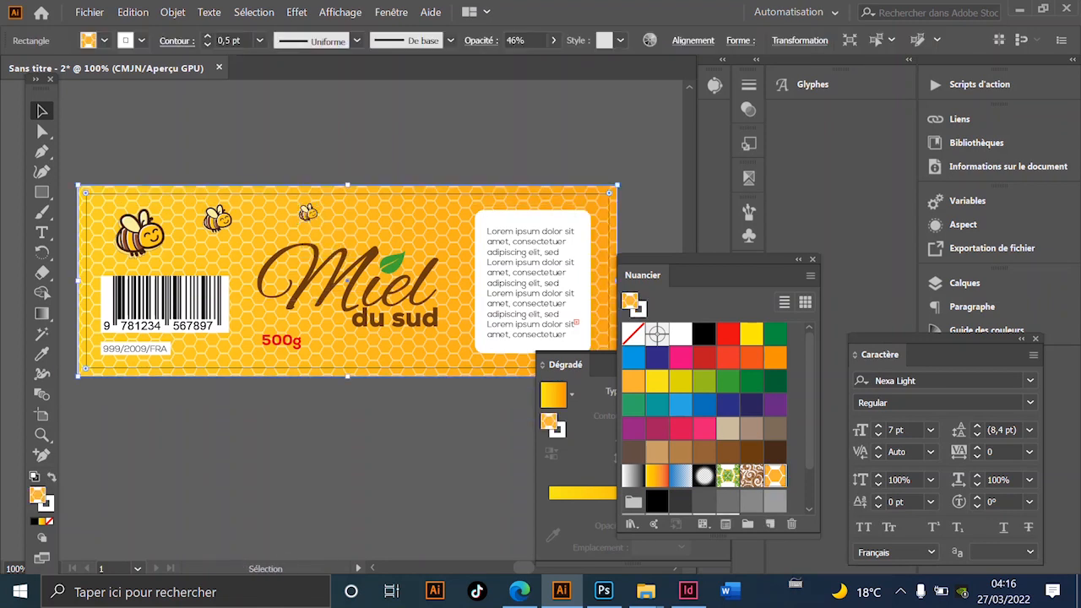
key("ctrl+shift+a")
left_click(292, 226)
- Copy the second bee to the right of the leaf and add a tiny bee above the Miel lettering
scroll(308, 209, "up", 1)
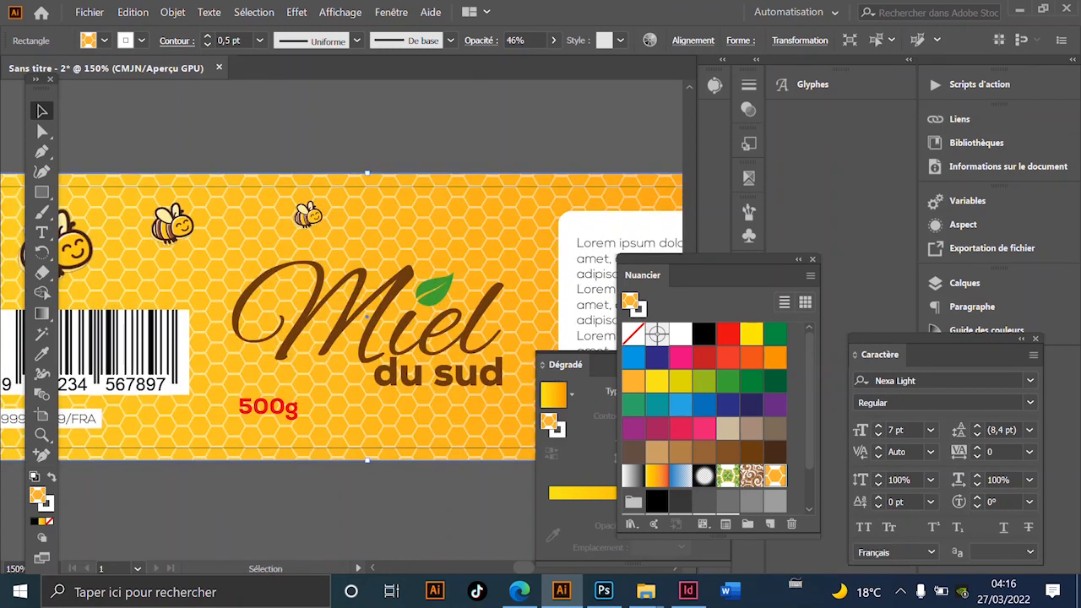
left_click(173, 225)
left_click_drag(173, 224, 429, 226)
left_click(460, 194)
scroll(460, 201, "down", 2)
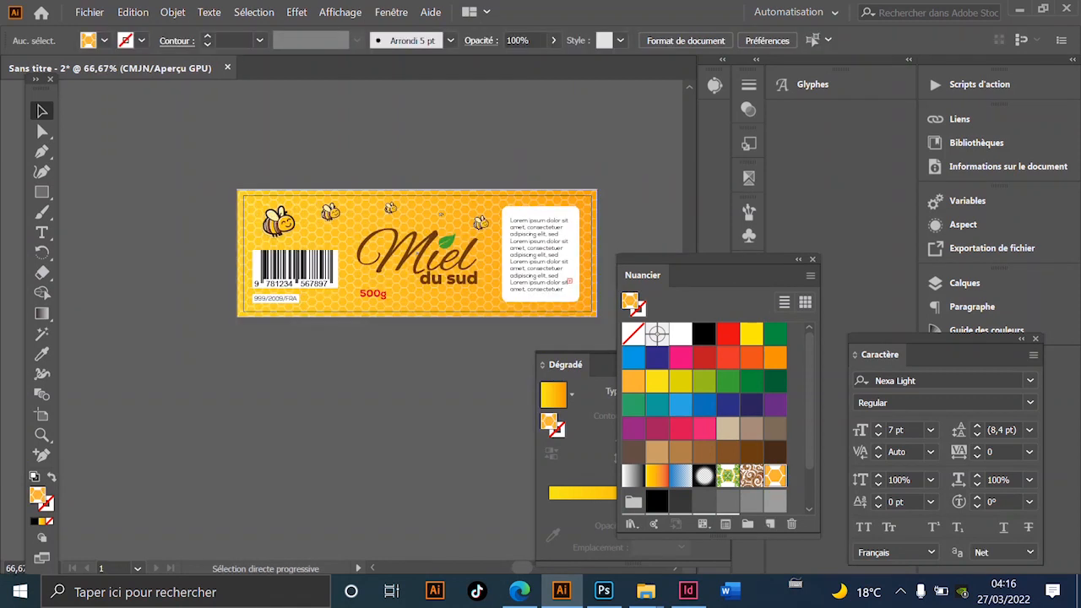
- Move the second bee lower and shift the large bee slightly up and toward the label's left edge
scroll(563, 271, "up", 1)
left_click_drag(213, 182, 220, 205)
left_click_drag(136, 196, 124, 191)
left_click_drag(125, 191, 94, 202)
- Copy the bee beside the leaf onto the lower-right corner of the white text box
left_click(409, 210)
left_click_drag(409, 209, 548, 322)
left_click(497, 404)
scroll(444, 358, "down", 2)
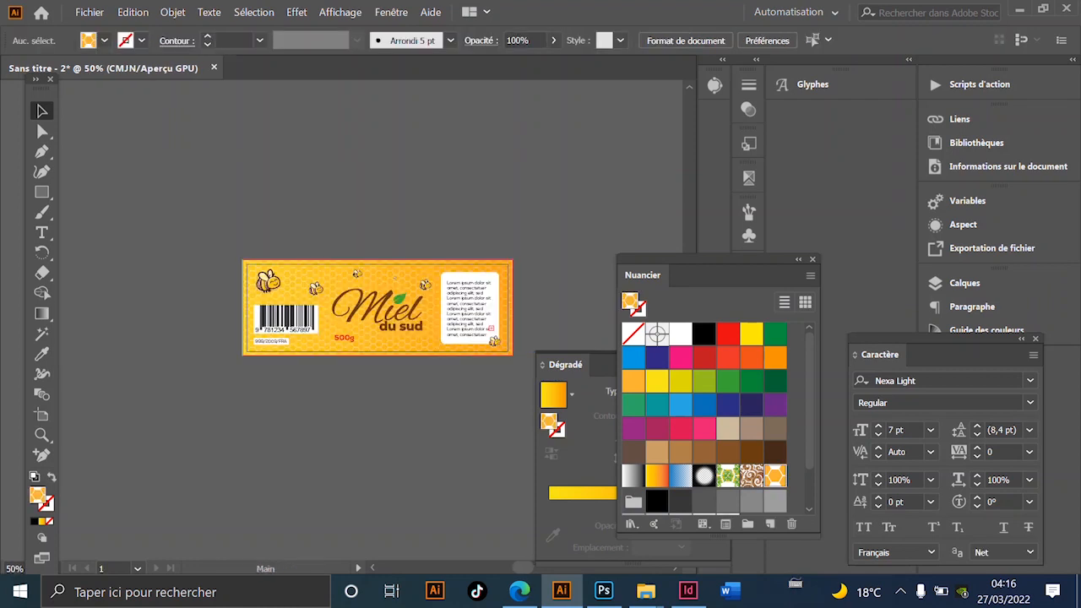
left_click_drag(426, 327, 455, 271)
scroll(450, 267, "up", 2)
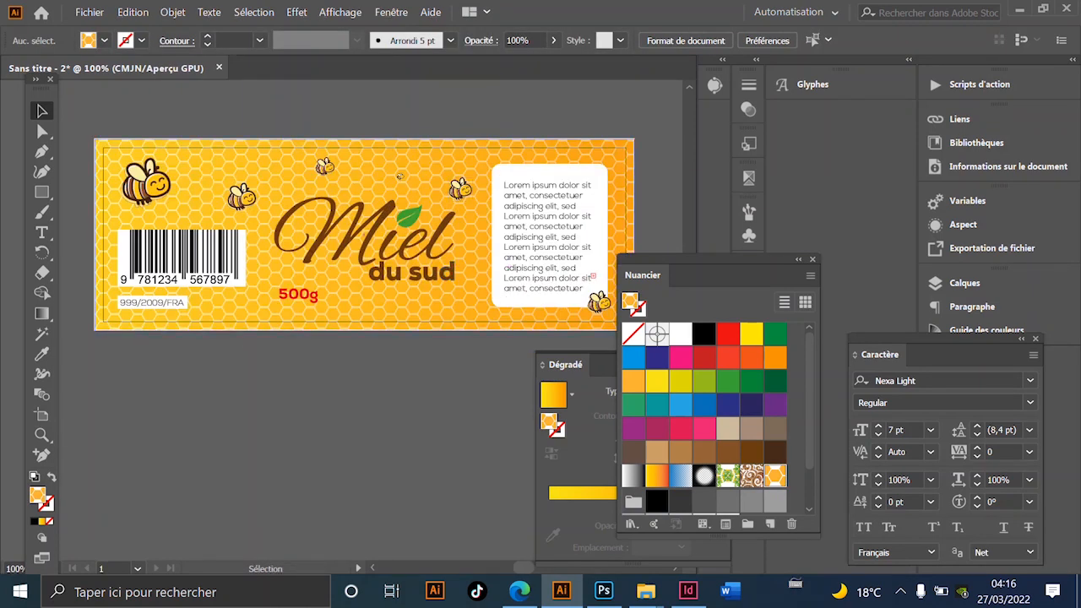
- Copy the bee beside the leaf to just above the end of "du sud" and deselect it
left_click(400, 176)
left_click(460, 187)
left_click_drag(460, 188, 475, 252)
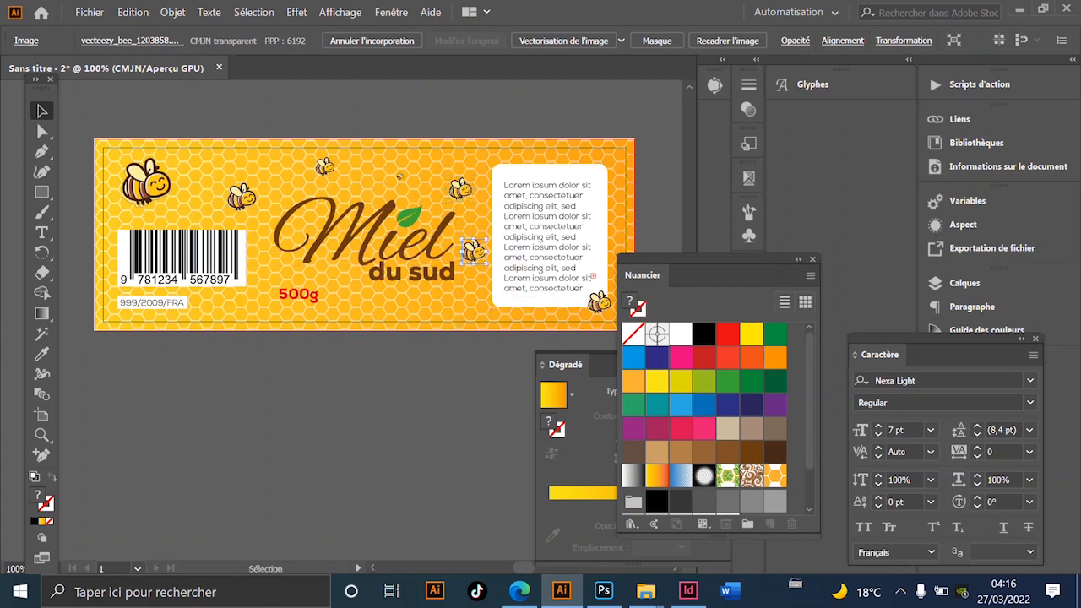
left_click(473, 379)
- Examine how the bees are distributed around the lettering, barcode and text box
key("ctrl+plus")
left_click_drag(448, 338, 401, 333)
key("ctrl+minus")
key("ctrl+minus")
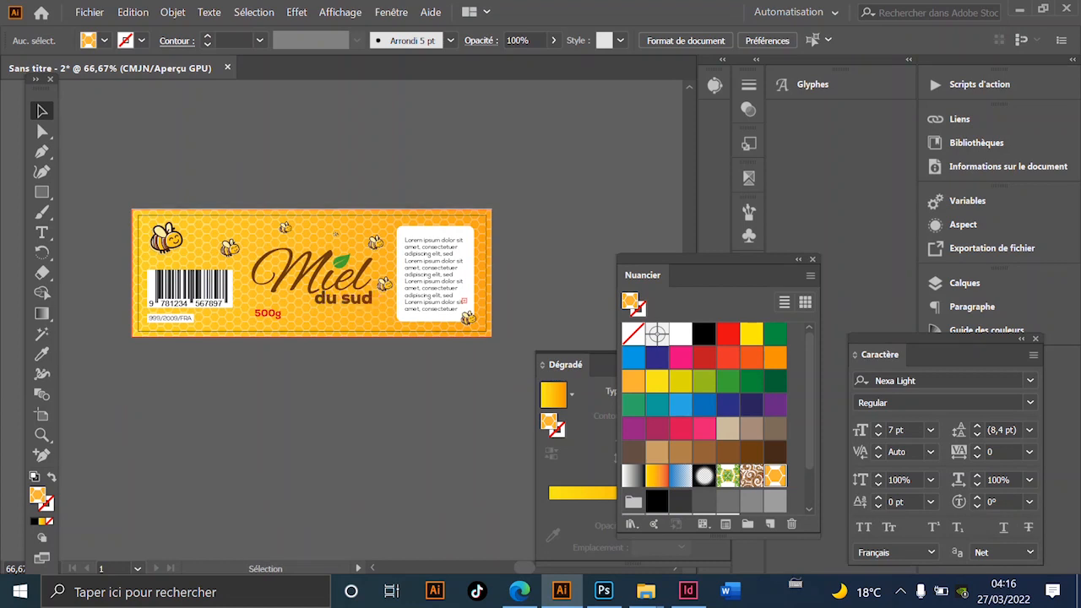
key("space")
scroll(314, 289, "up", 2)
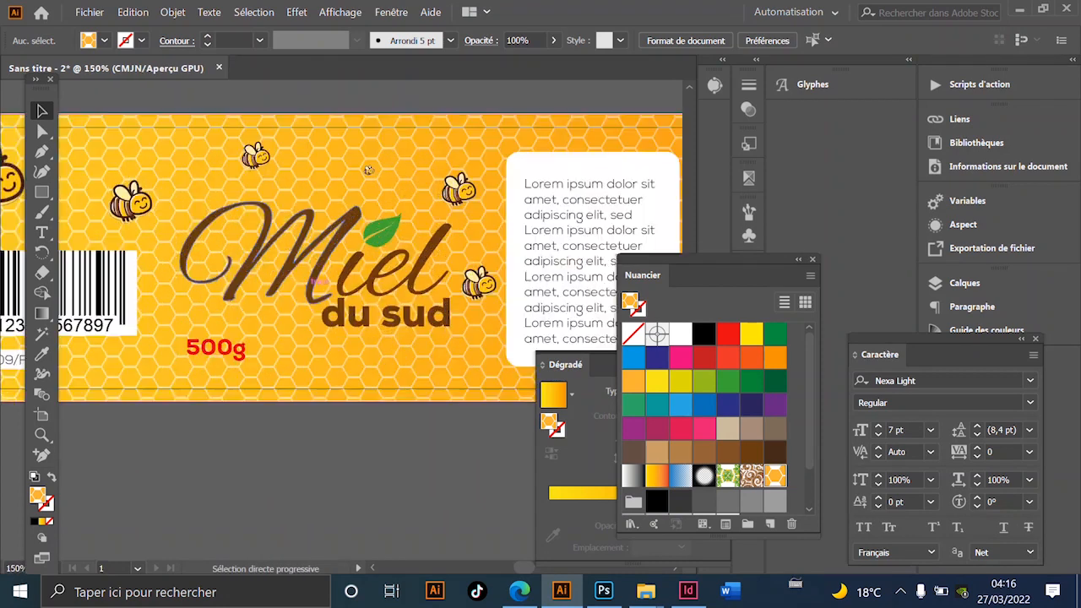
scroll(325, 301, "down", 1)
scroll(361, 296, "up", 1)
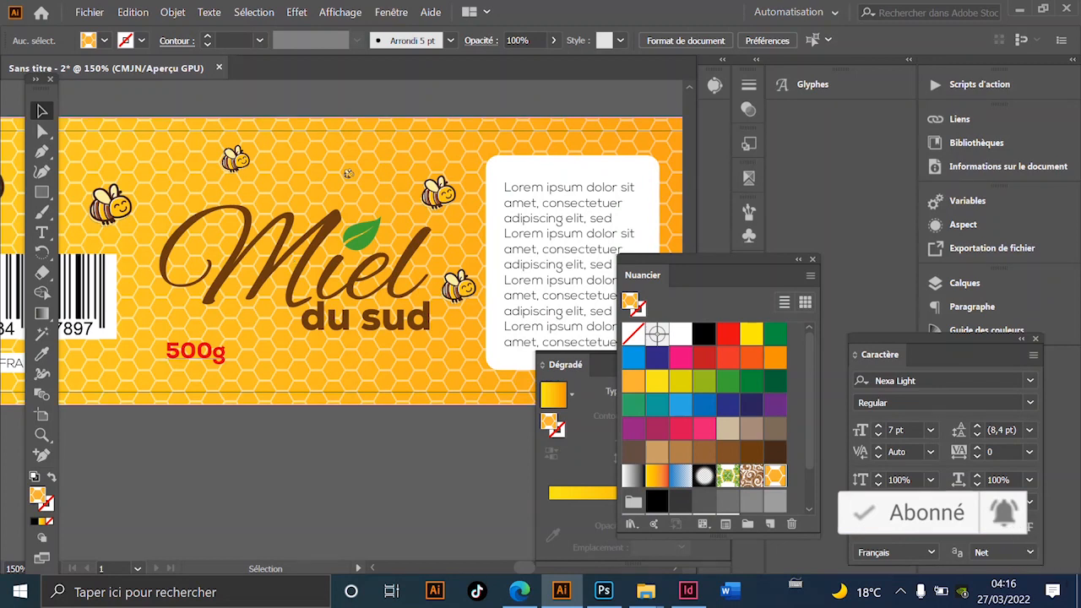
- Draw a circle over the 500g text with the Ellipse tool and fill it with white
left_click(42, 193)
left_click(117, 213)
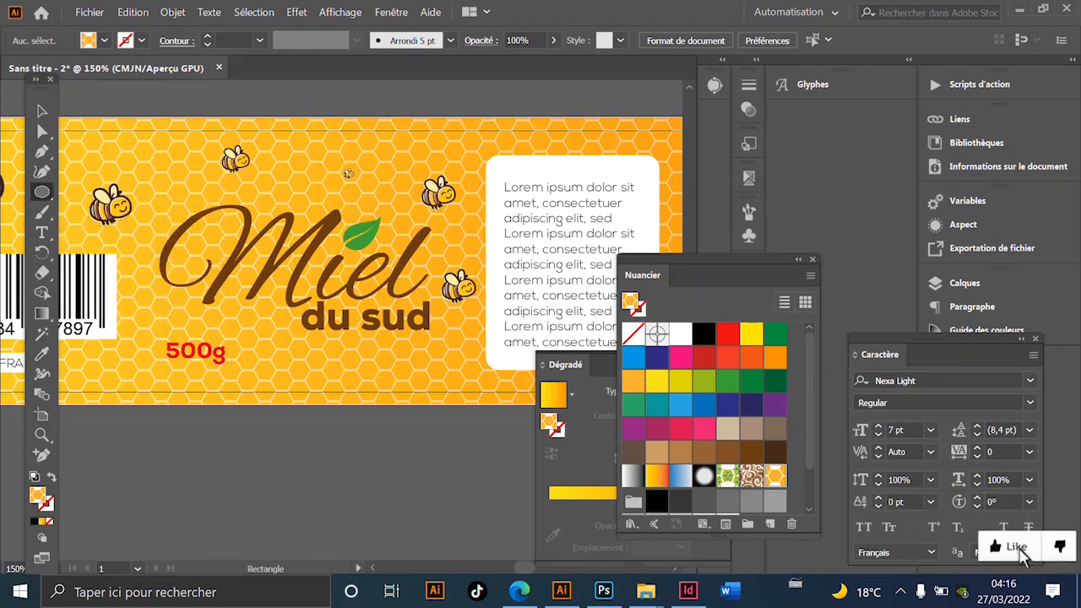
scroll(208, 356, "up", 1)
left_click_drag(132, 300, 230, 395)
key("v")
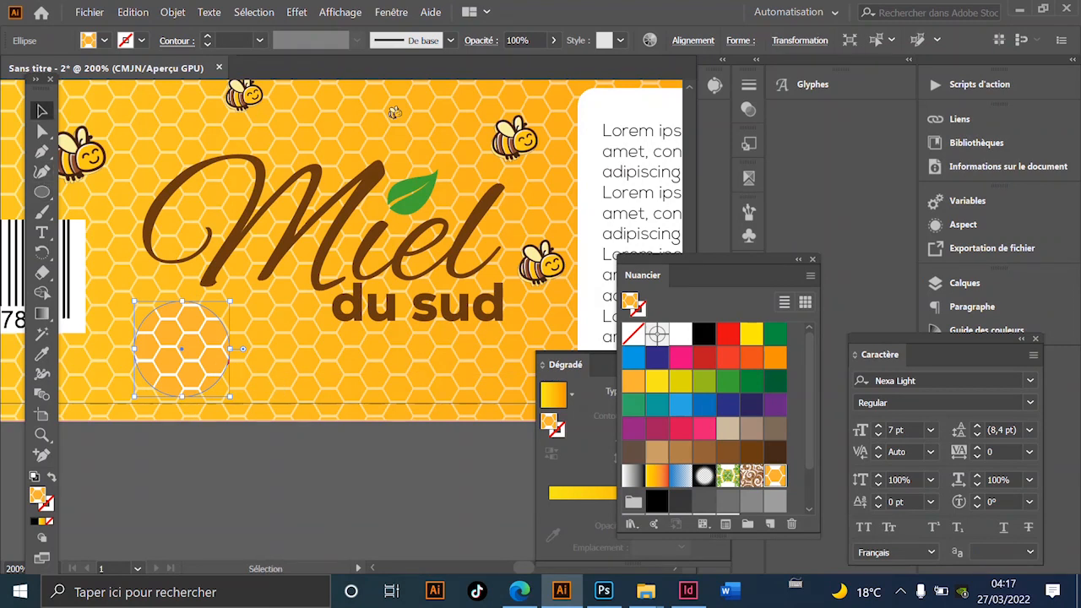
left_click(680, 334)
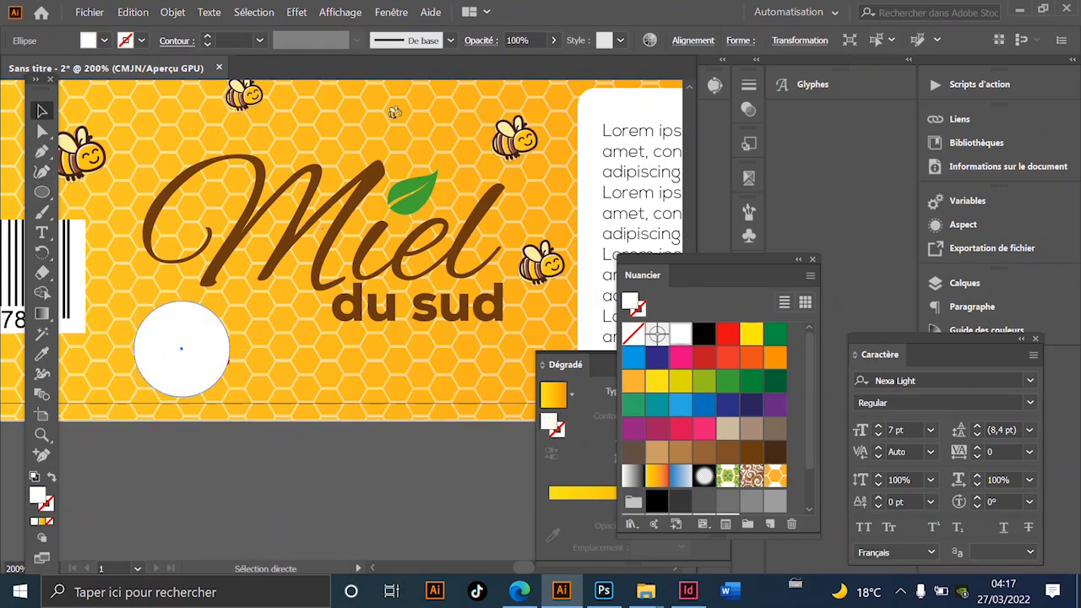
- Select the 500g text in outline view, bring it in front of the white circle and centre it horizontally there
key("ctrl+y")
left_click(223, 353)
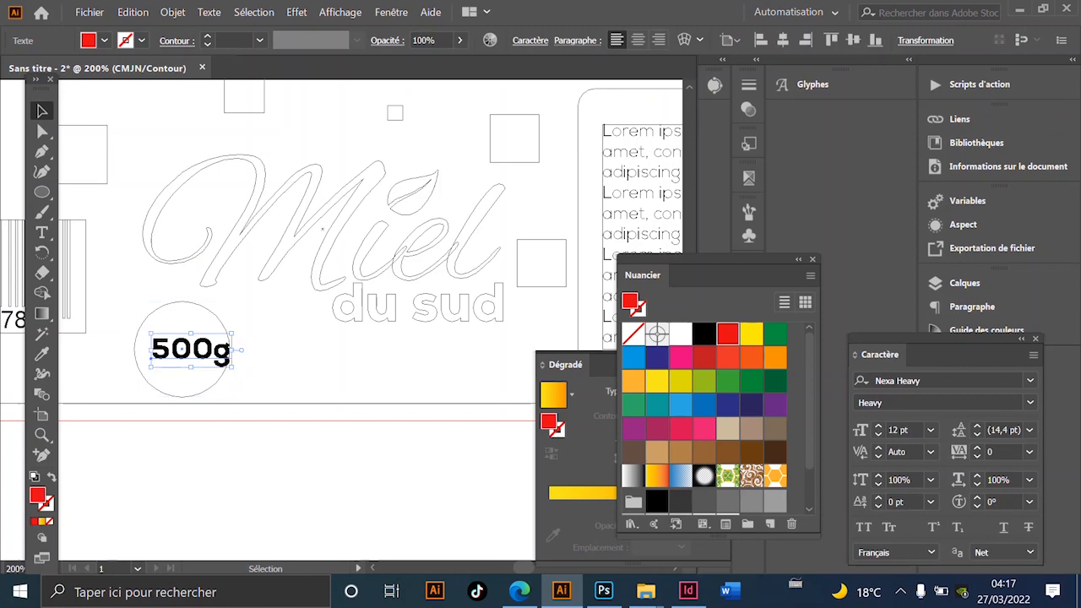
key("ctrl+y")
key("v")
left_click_drag(222, 350, 211, 350)
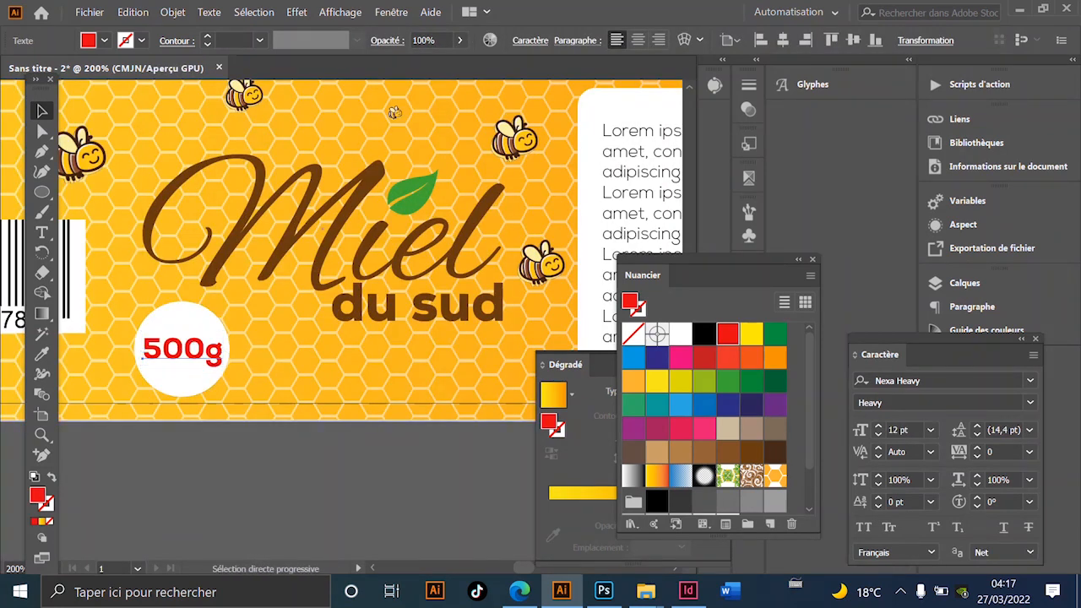
- Select the white circle together with the 500g text, scale the badge down slightly and deselect it
key("ctrl+1")
scroll(227, 376, "up", 2)
left_click(226, 374, "shift")
left_click_drag(227, 381, 268, 354)
scroll(220, 393, "down", 3)
key("ctrl+shift+a")
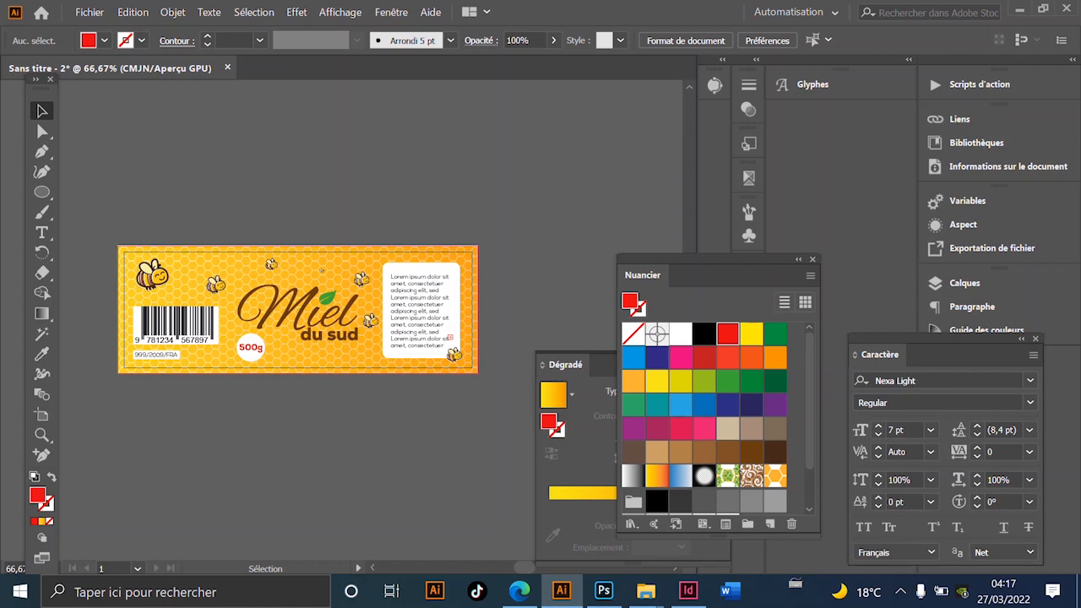
- Save the label as an Adobe PDF named "Miel du sud" in the fichier folder, using the [Qualité optimale] preset
left_click(89, 12)
left_click(135, 157)
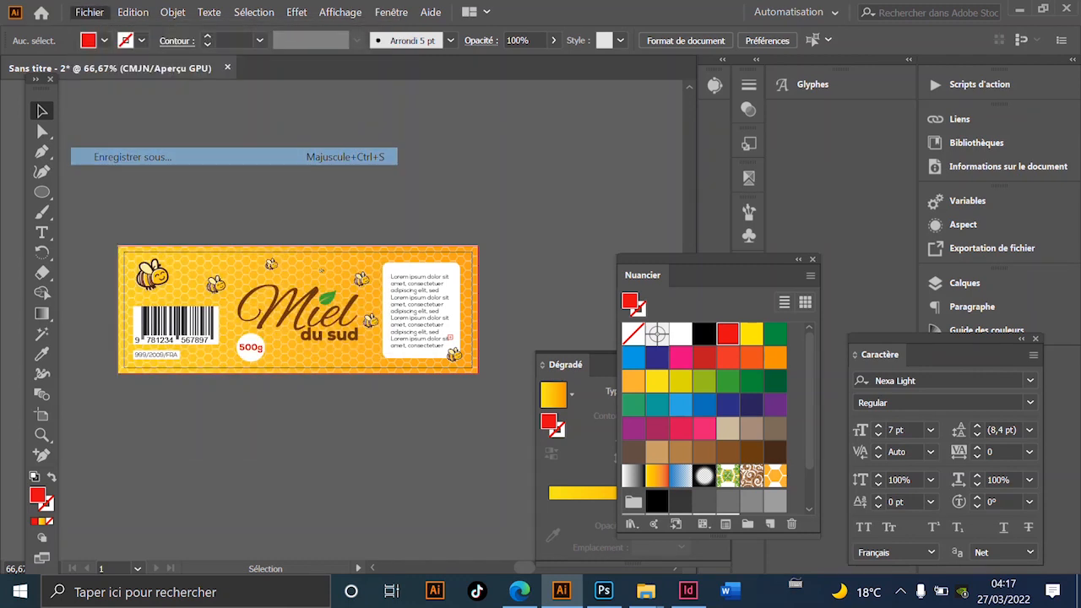
left_click(760, 402)
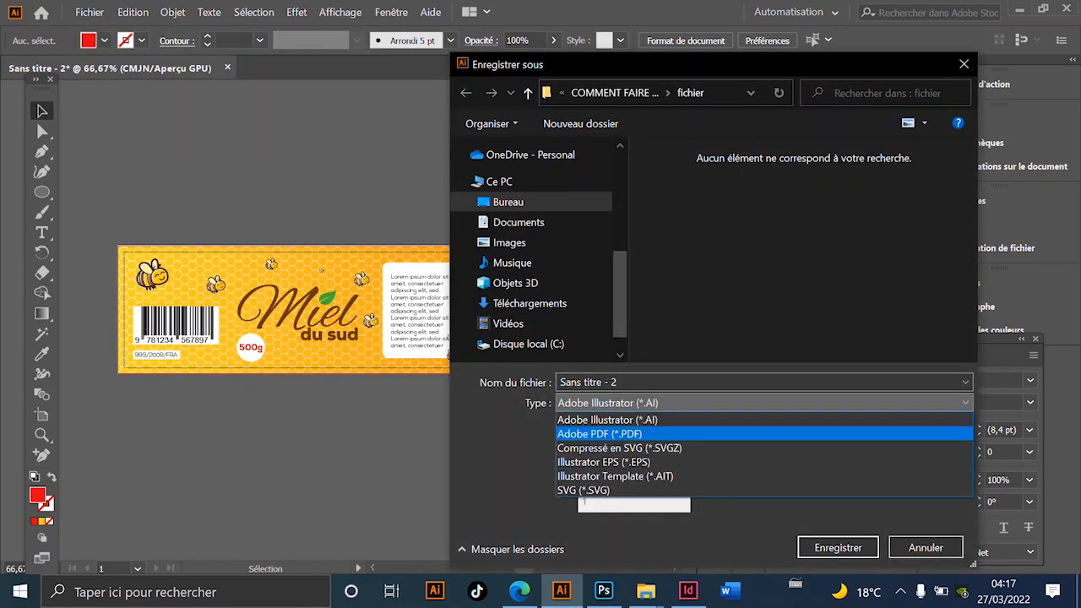
left_click(608, 434)
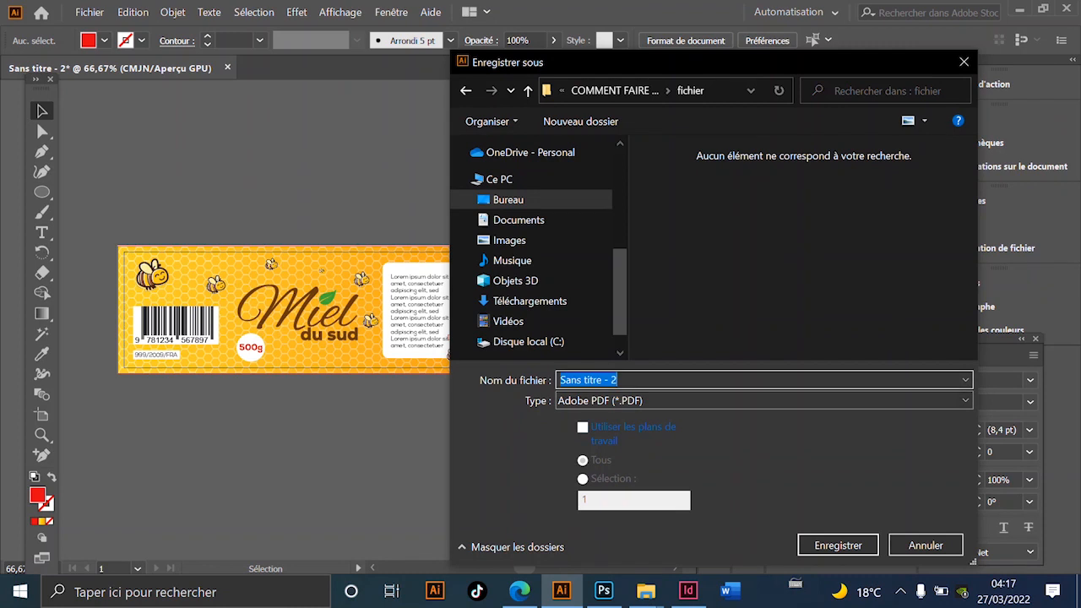
type("Miel du sud")
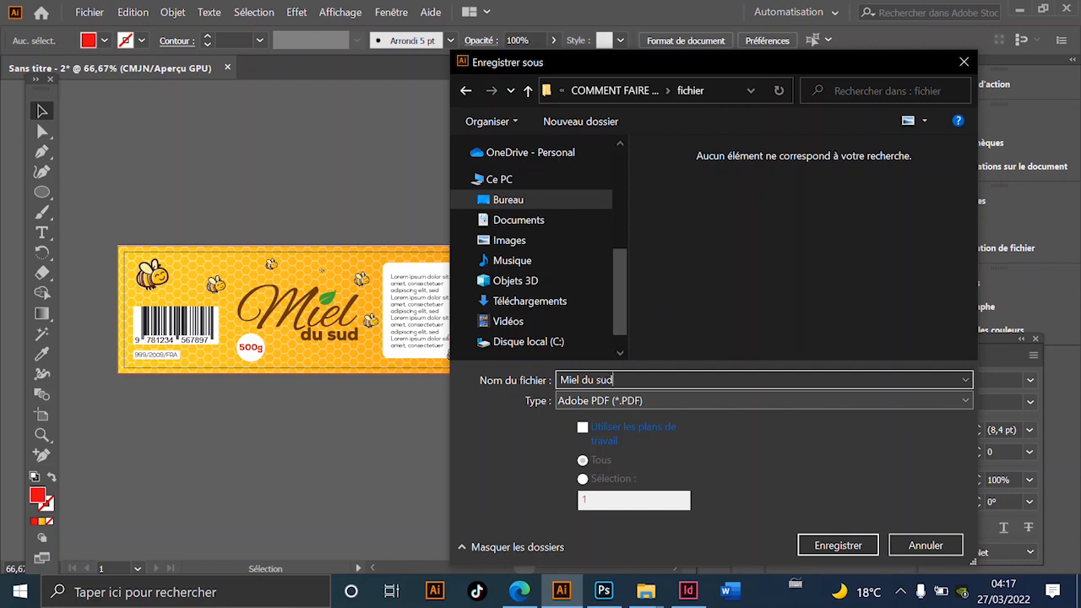
key("Return")
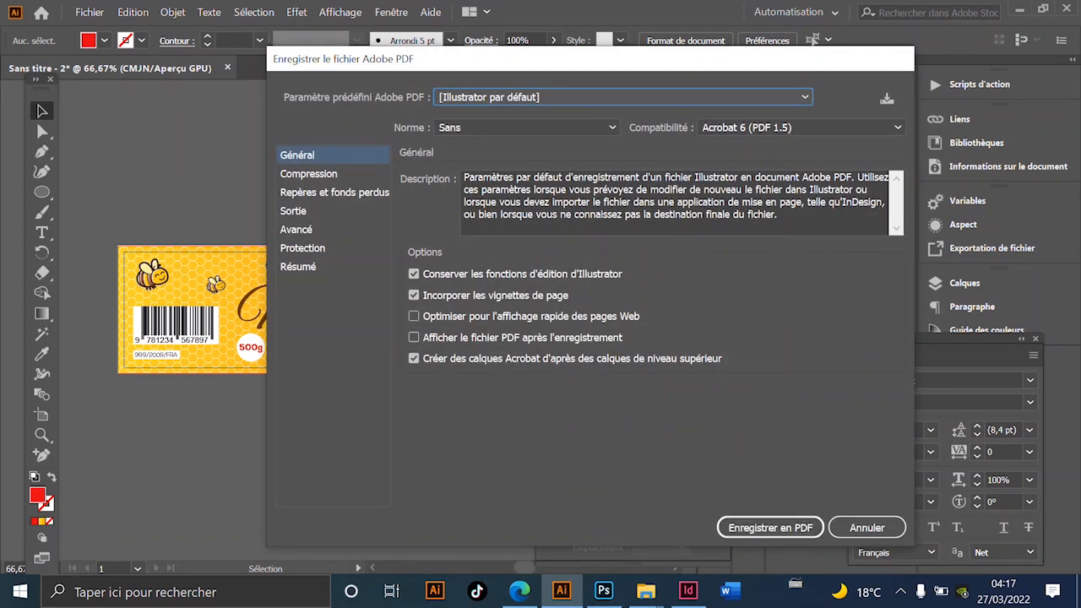
left_click(507, 97)
left_click(492, 236)
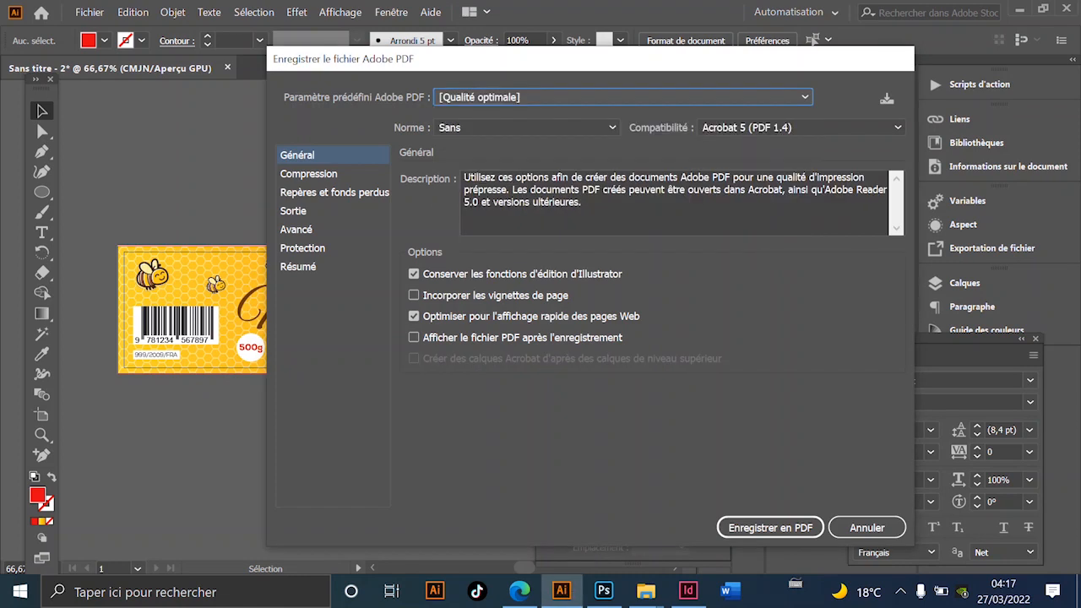
key("Return")
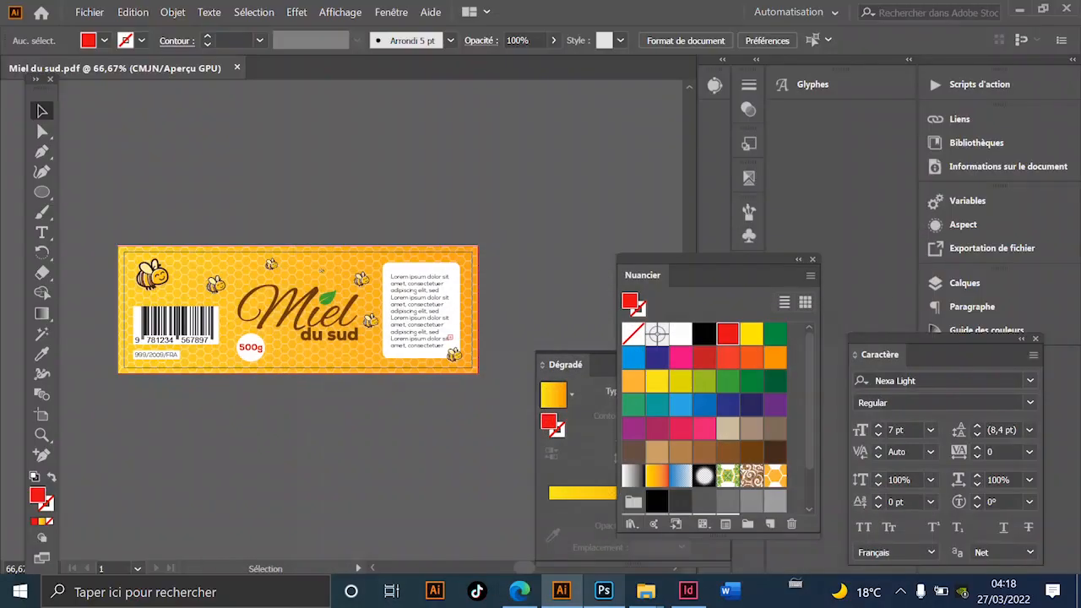
- Open Miel du sud.pdf from the fichier folder in Edge, inspect the label enlarged, and return to Illustrator
mouse_move(645, 591)
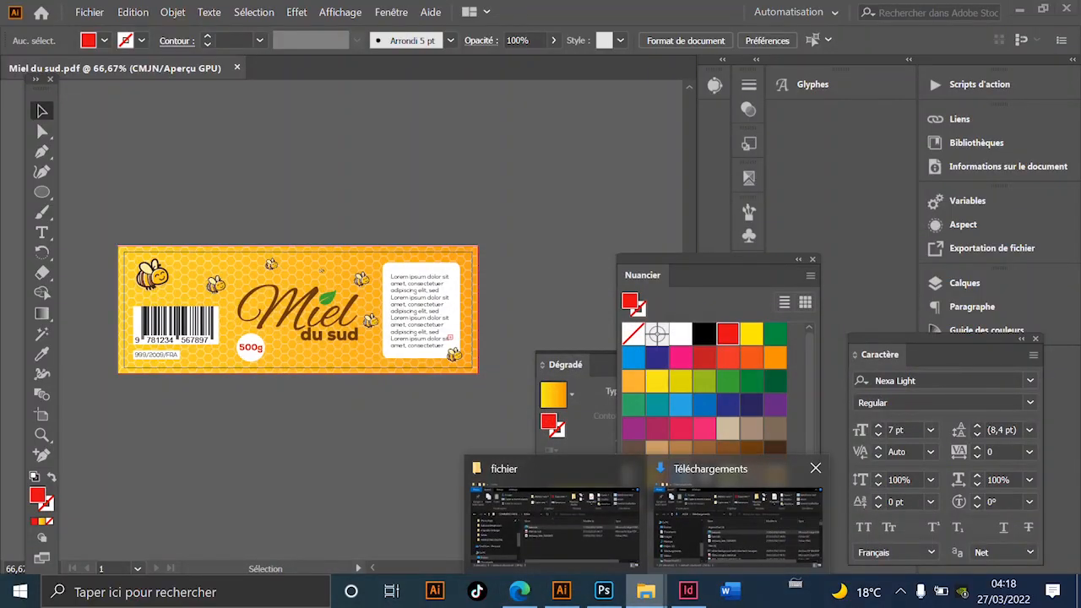
left_click(741, 511)
left_click(363, 220)
double_click(363, 219)
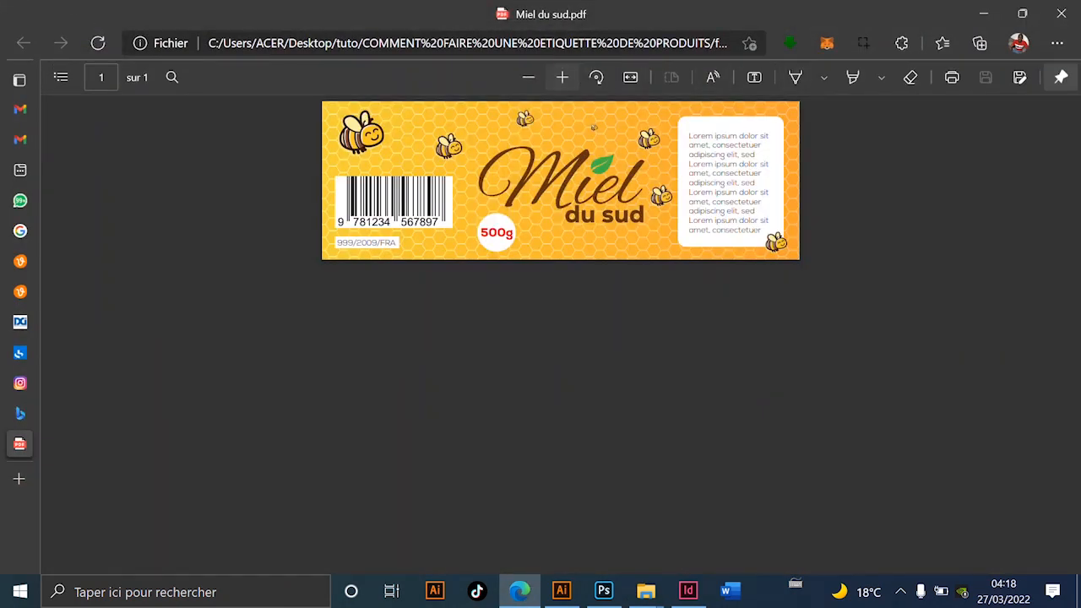
left_click(562, 77)
left_click(562, 77)
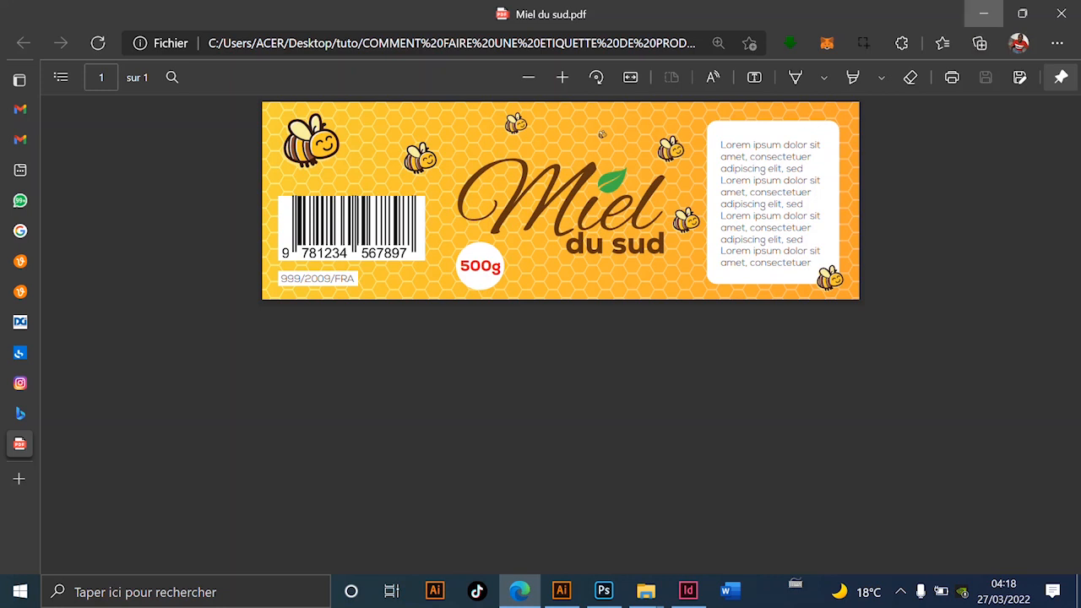
left_click(982, 14)
left_click(696, 20)
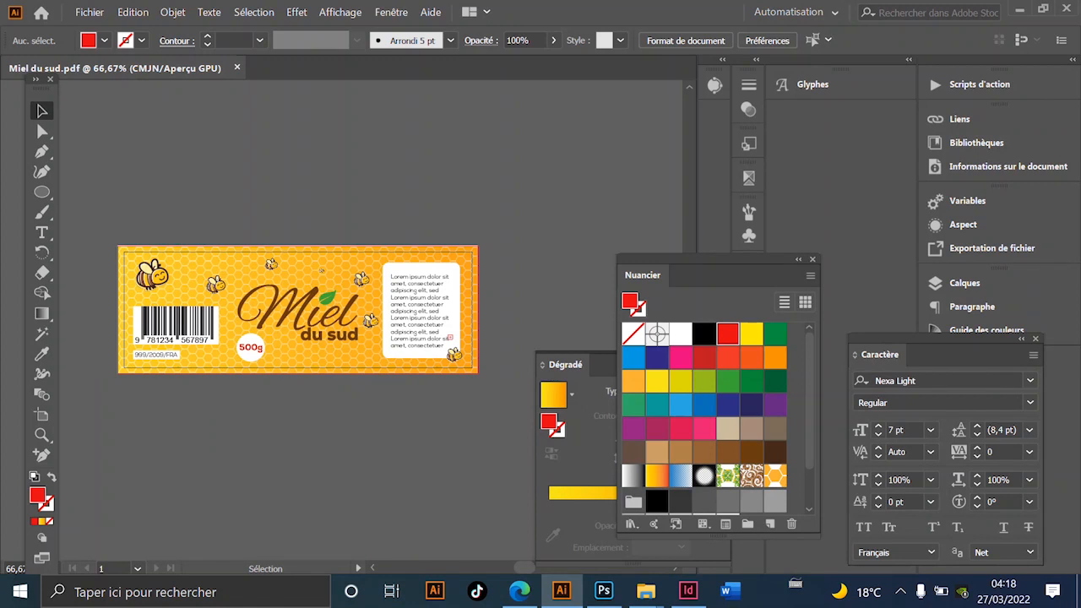
- Save the label as an Adobe PDF named "Miel du sud fond perdu" with the document's bleed settings and crop marks (Traits de coupe)
left_click(89, 13)
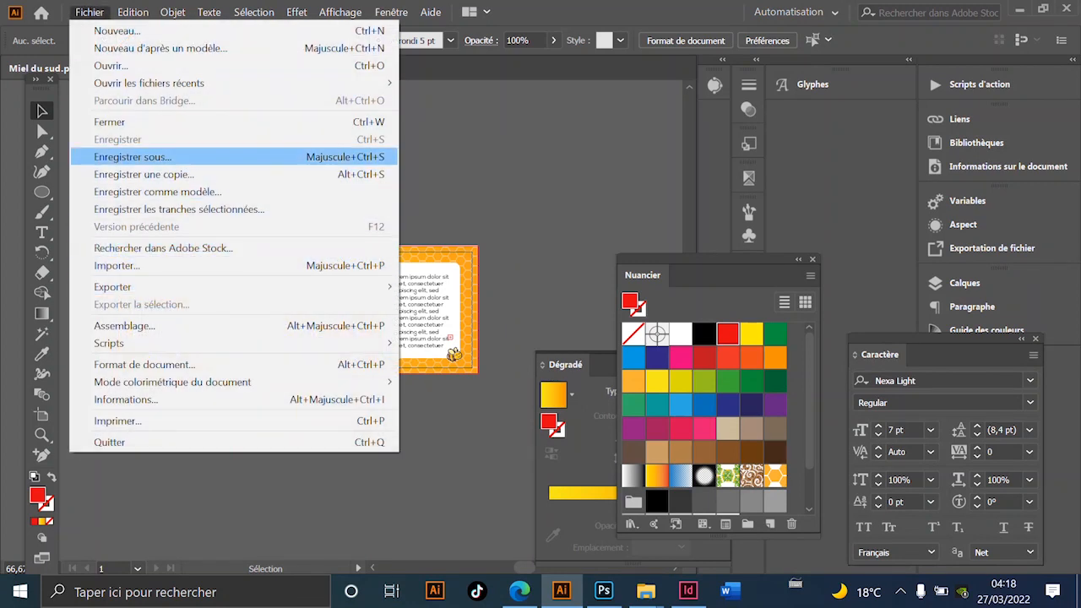
left_click(132, 156)
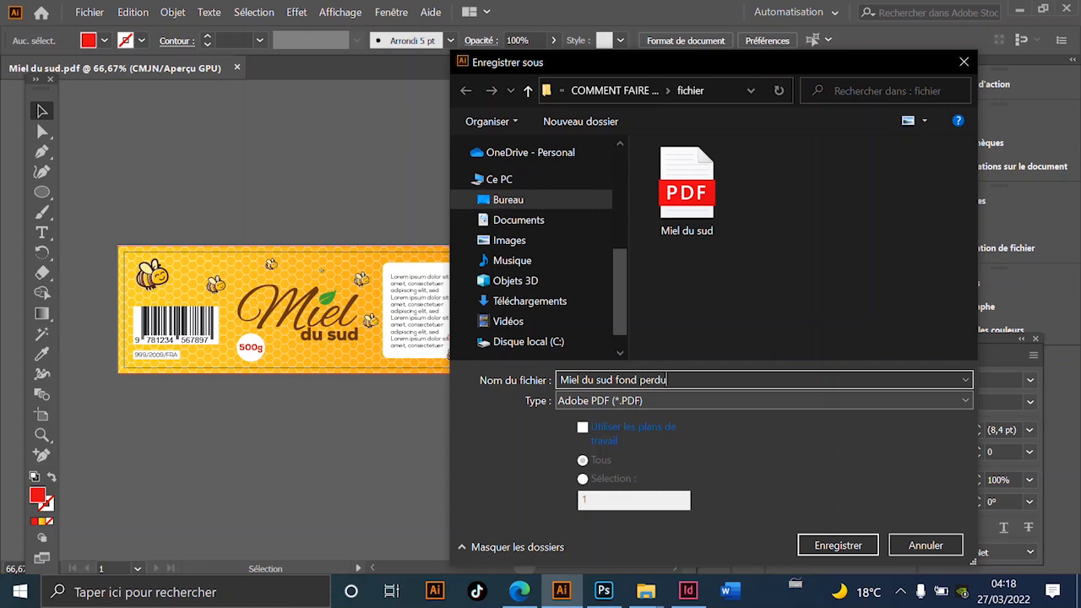
key("Return")
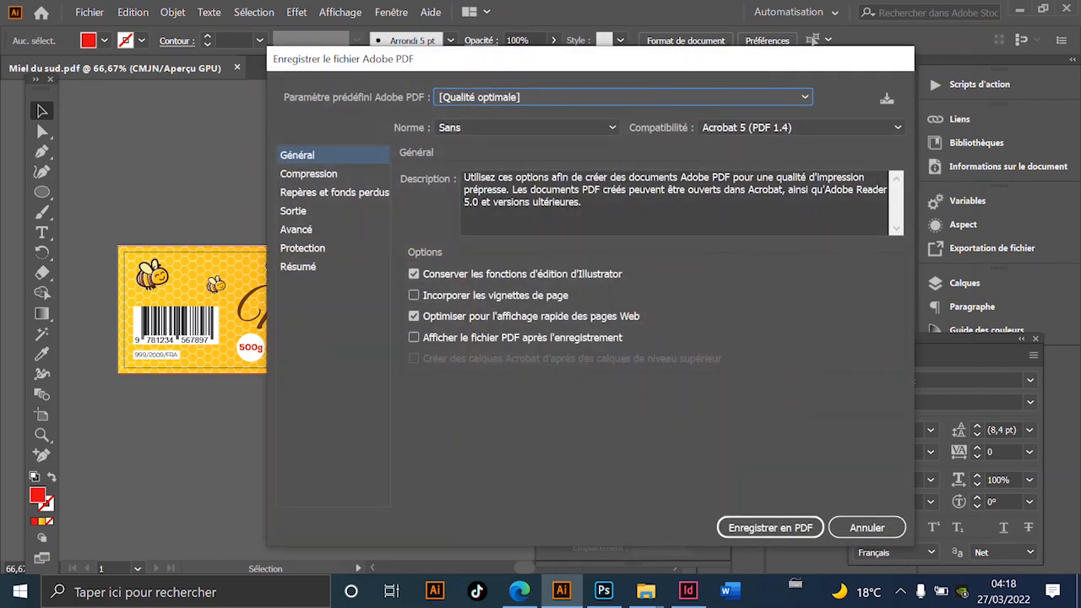
left_click(335, 193)
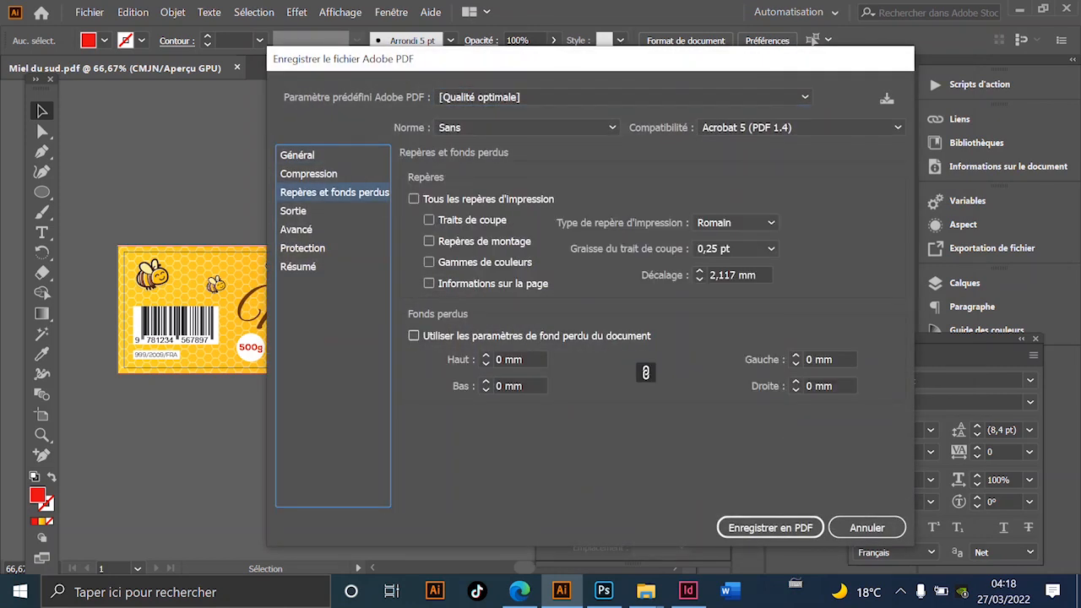
left_click(414, 335)
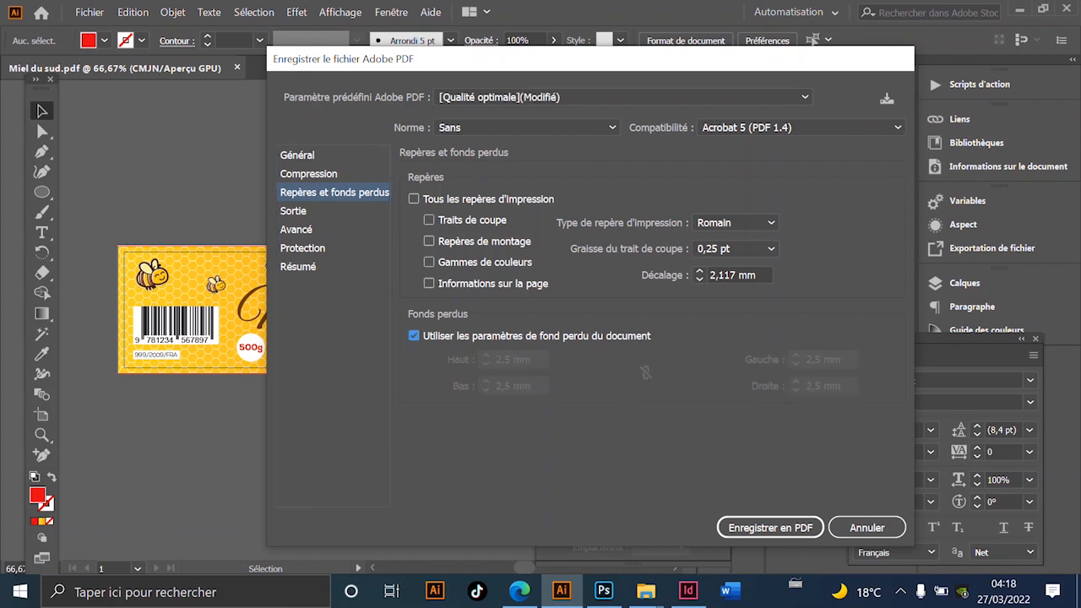
left_click(429, 220)
left_click(770, 528)
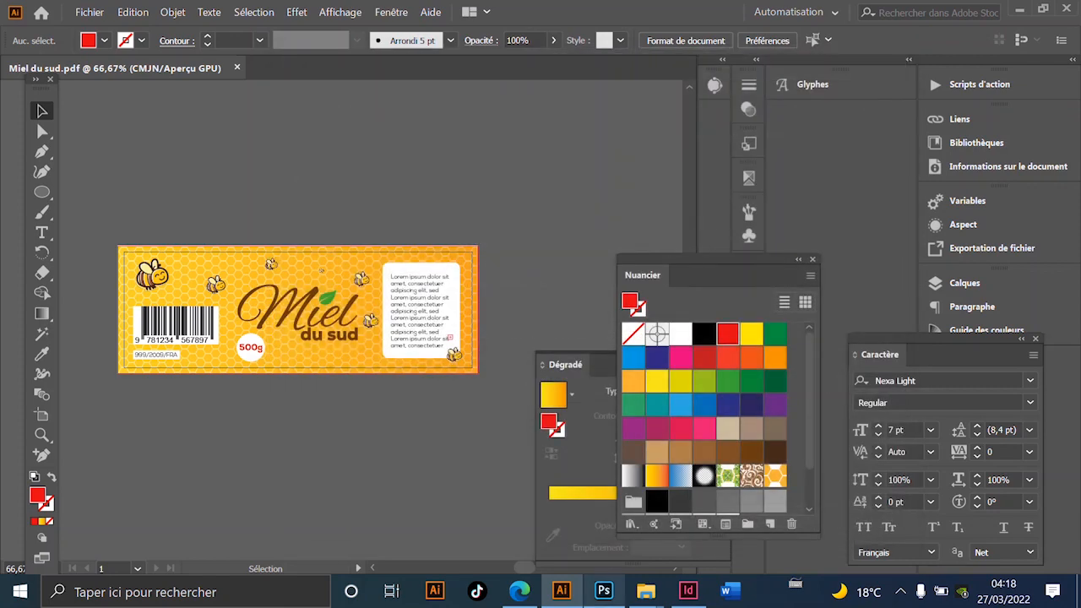
- Open the "Miel du sud fond perdu" PDF from the fichier folder in Edge to check it
mouse_move(645, 591)
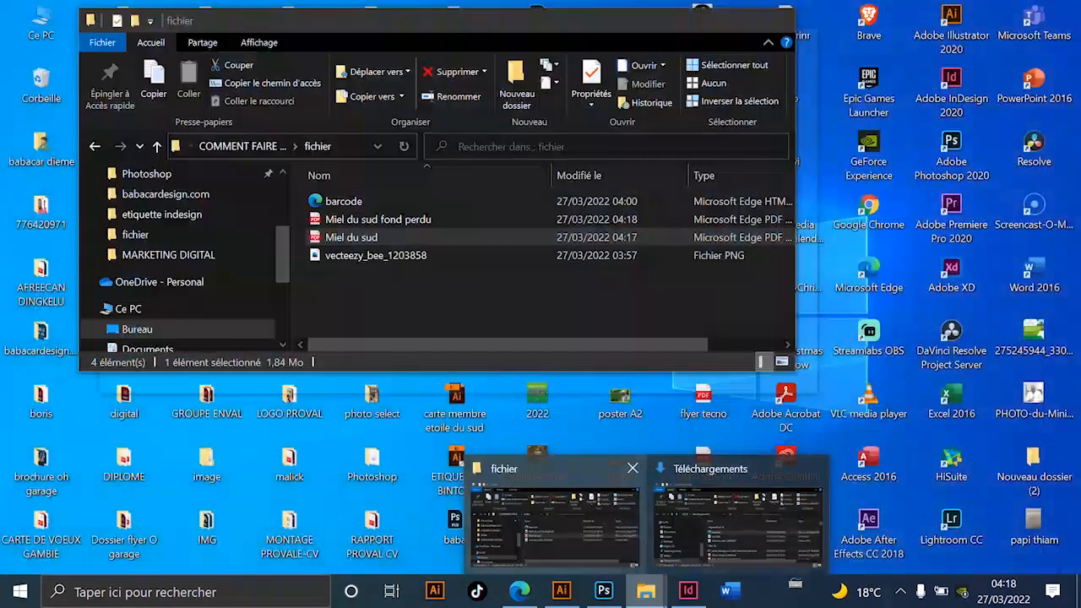
left_click(553, 519)
double_click(378, 219)
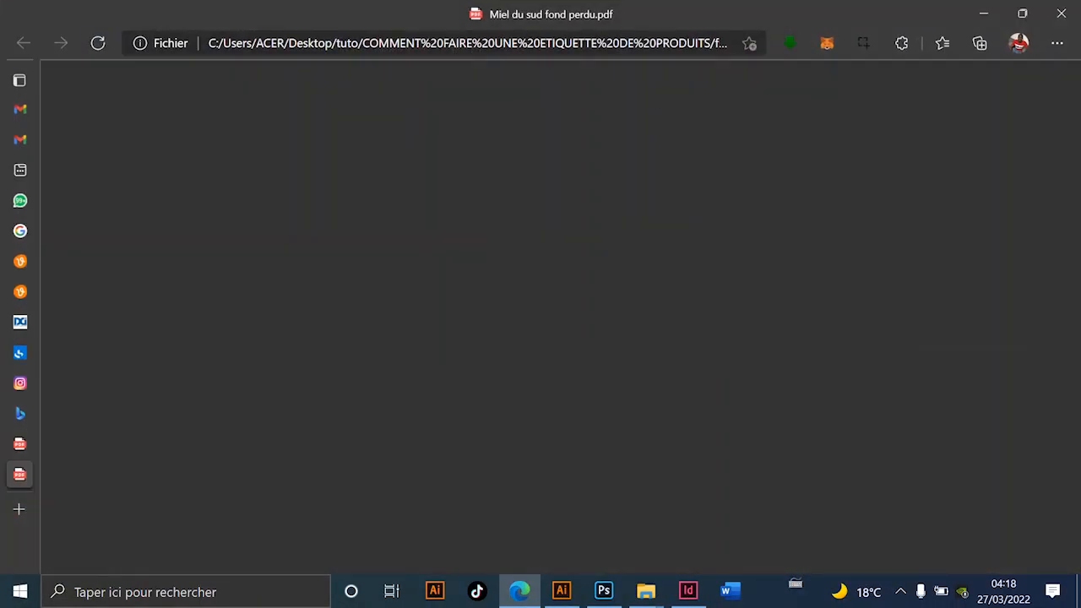